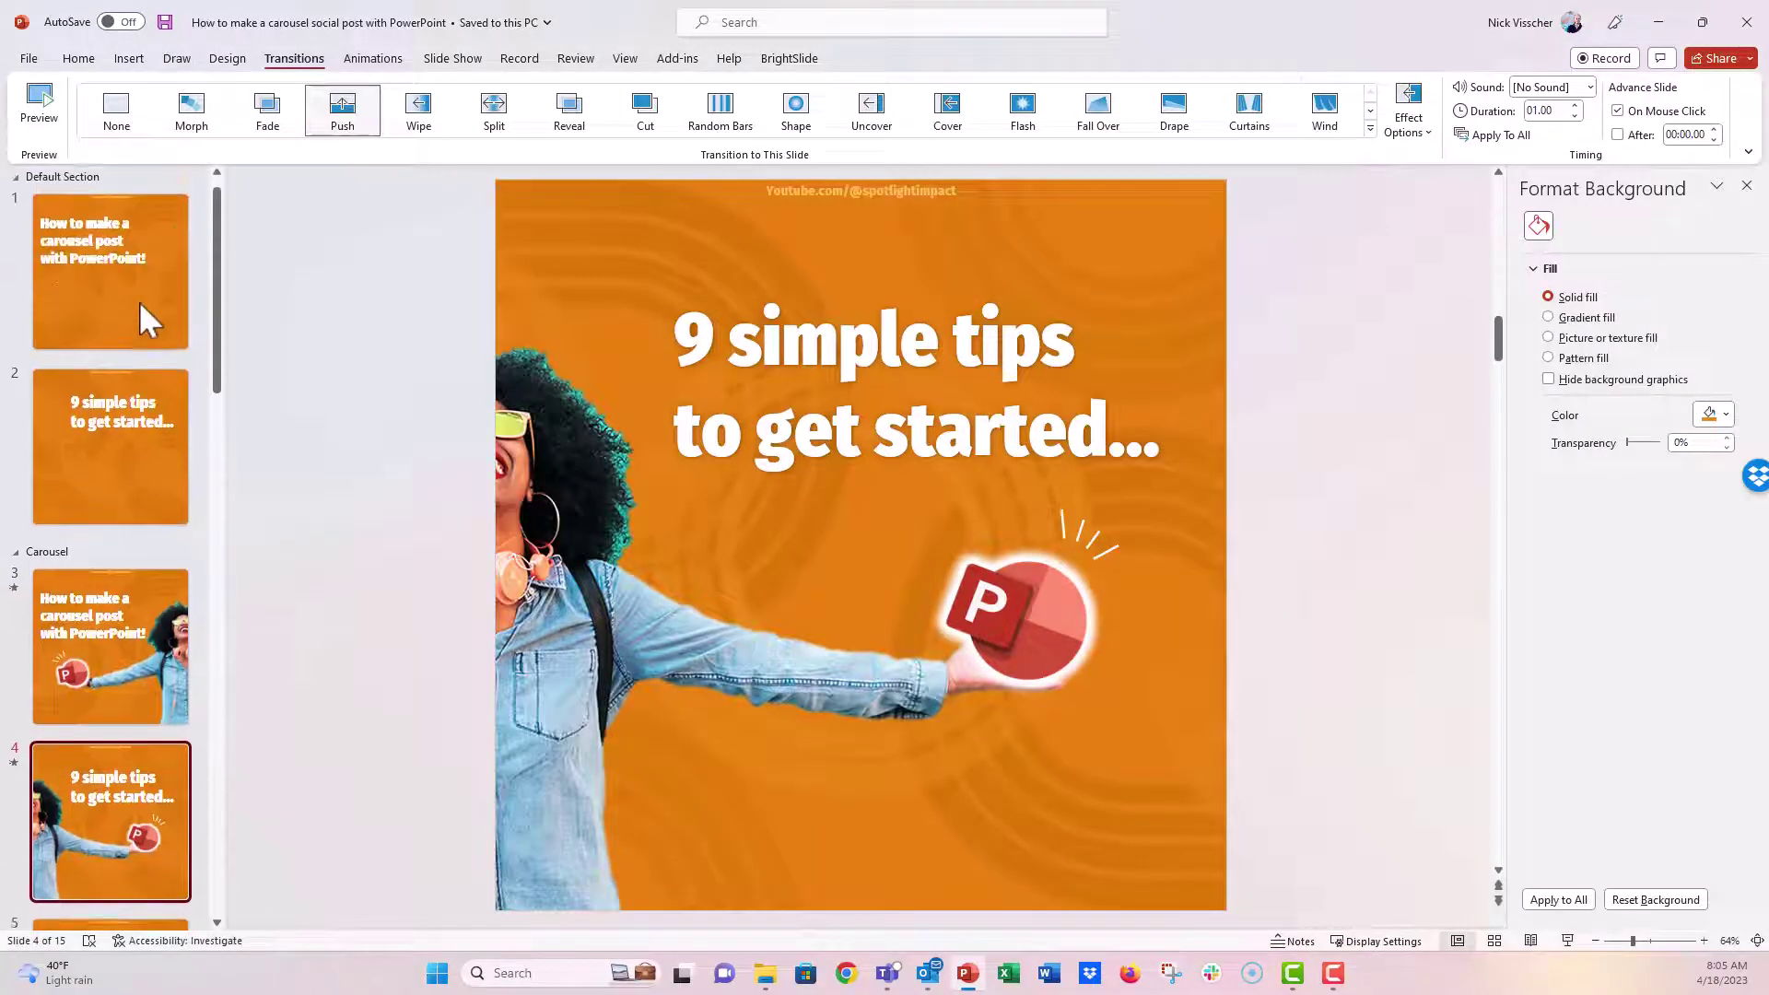
Drag the teal woman photo from beside slide 1 onto the slide's lower-left area.
{"action": "left_click", "coordinate": [140, 301]}
{"action": "left_click_drag", "start_coordinate": [367, 630], "coordinate": [627, 621]}
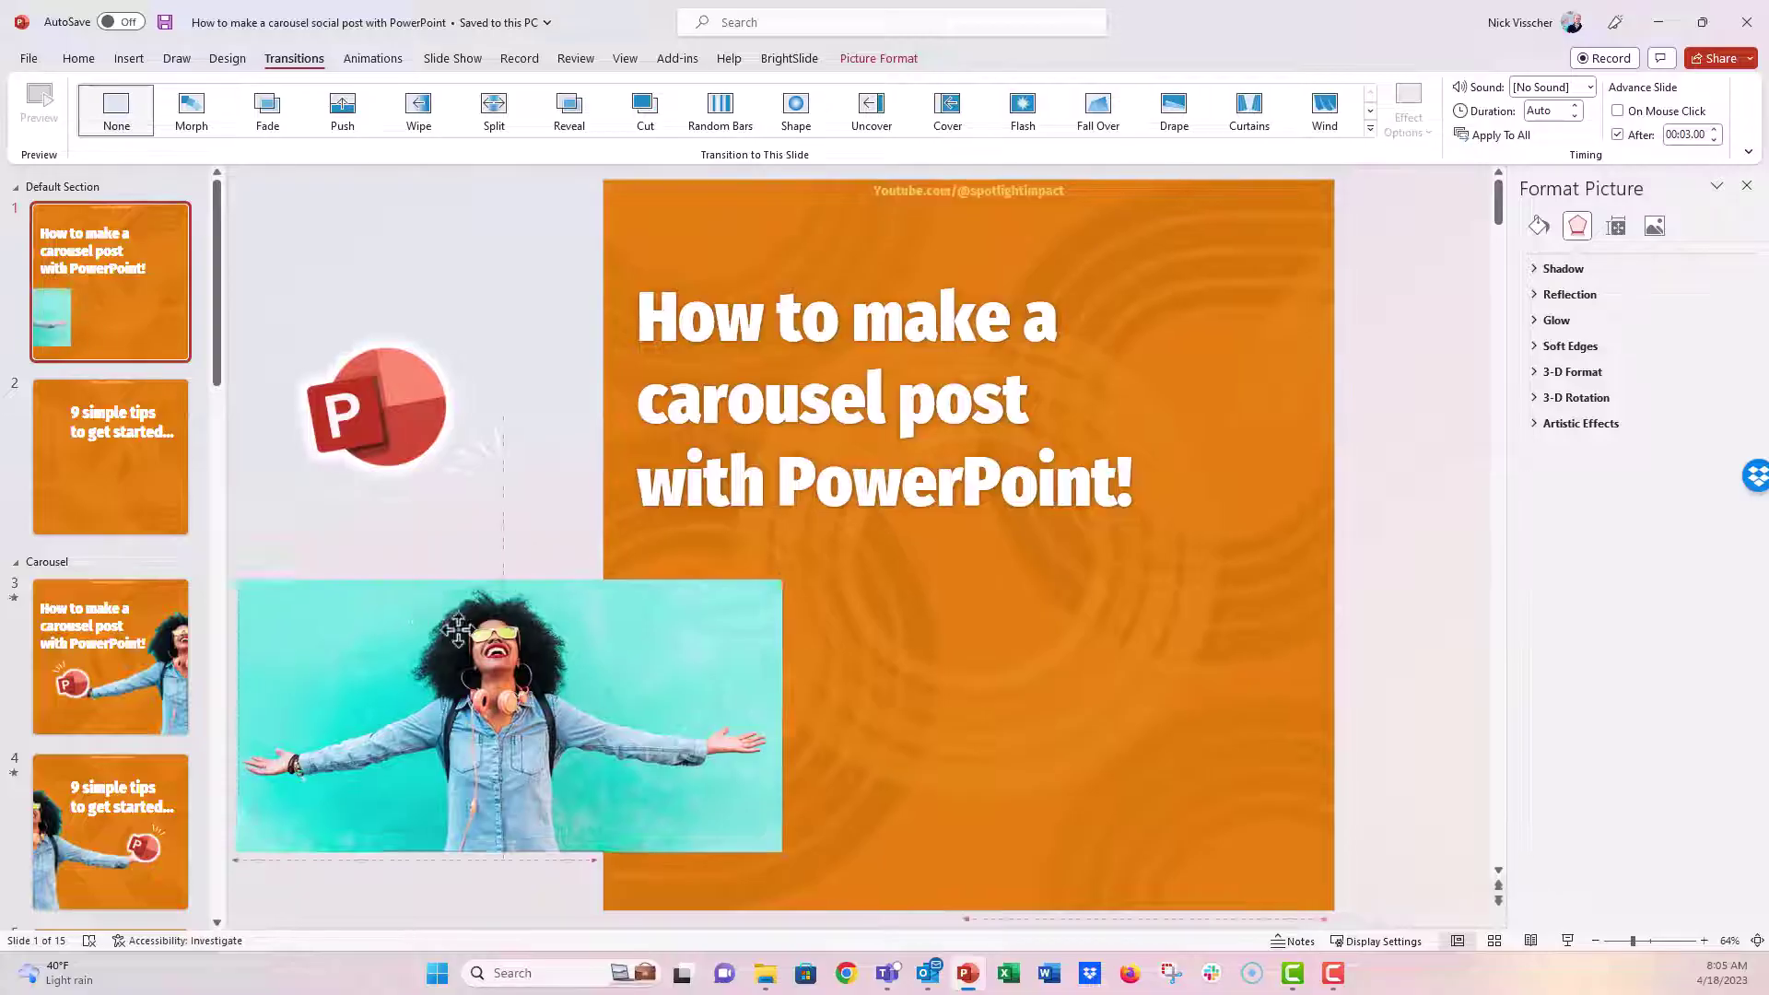
{"action": "left_click_drag", "start_coordinate": [415, 635], "coordinate": [615, 635]}
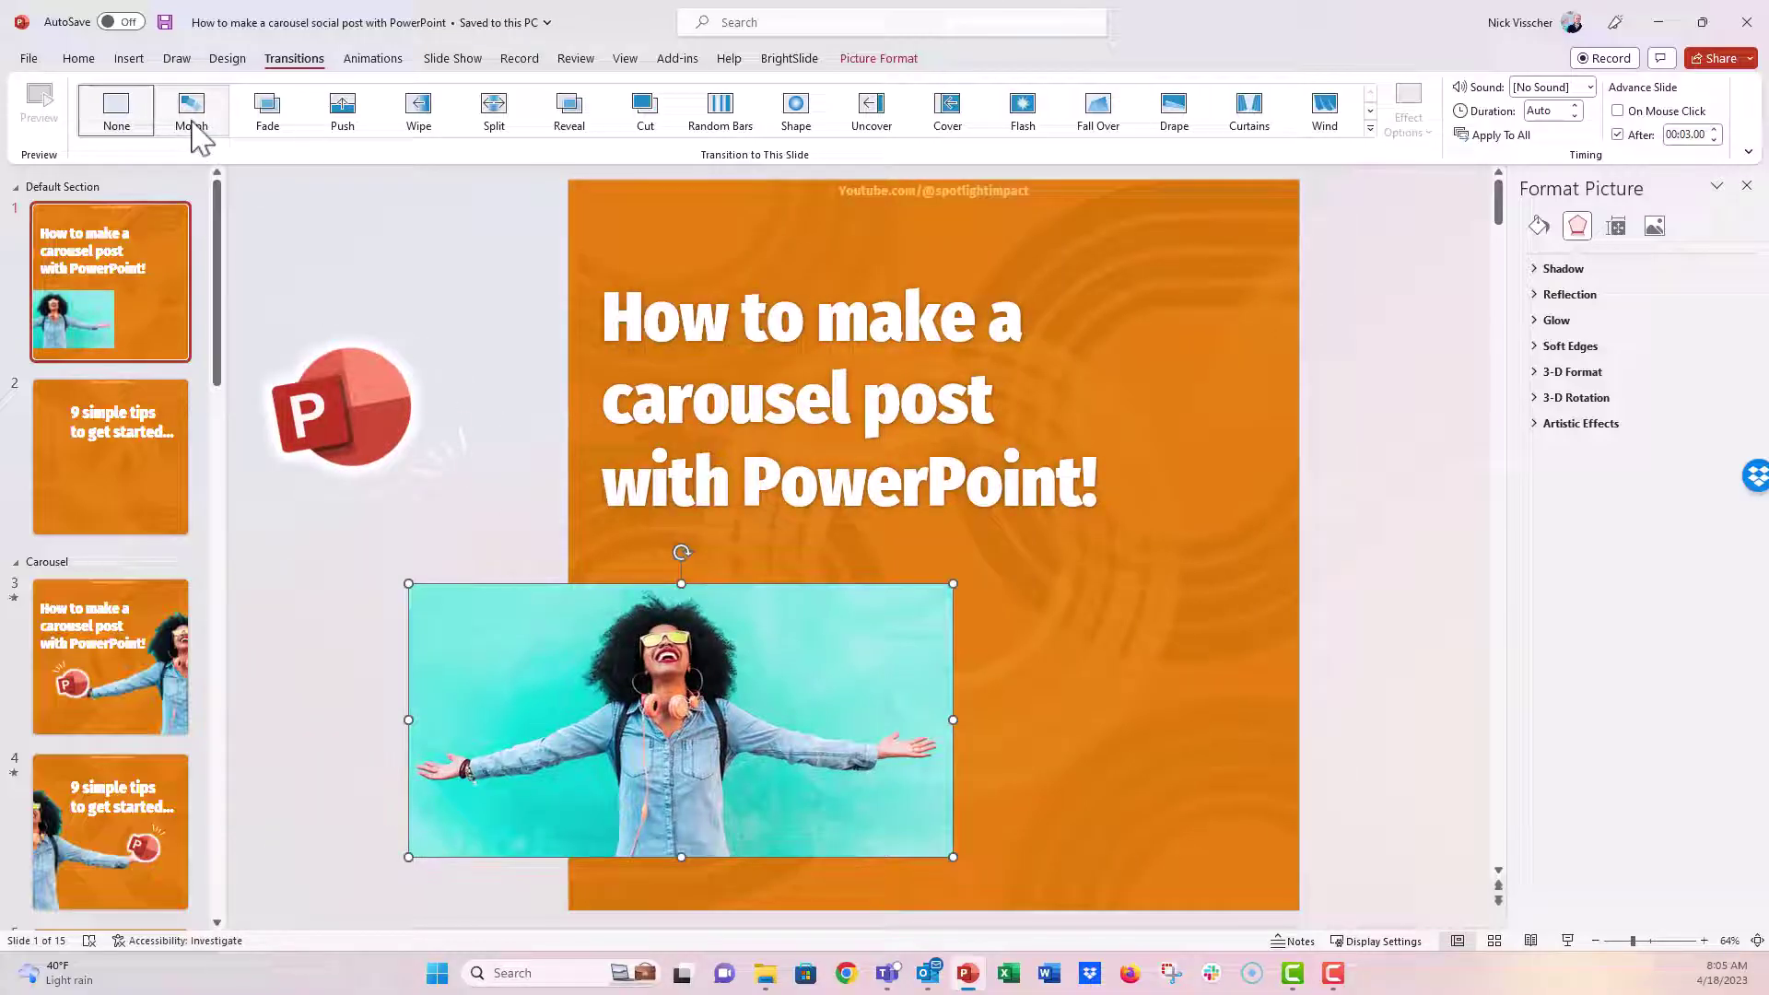
Check the Insert > Pictures source options, then dismiss them without inserting anything.
{"action": "left_click", "coordinate": [129, 59]}
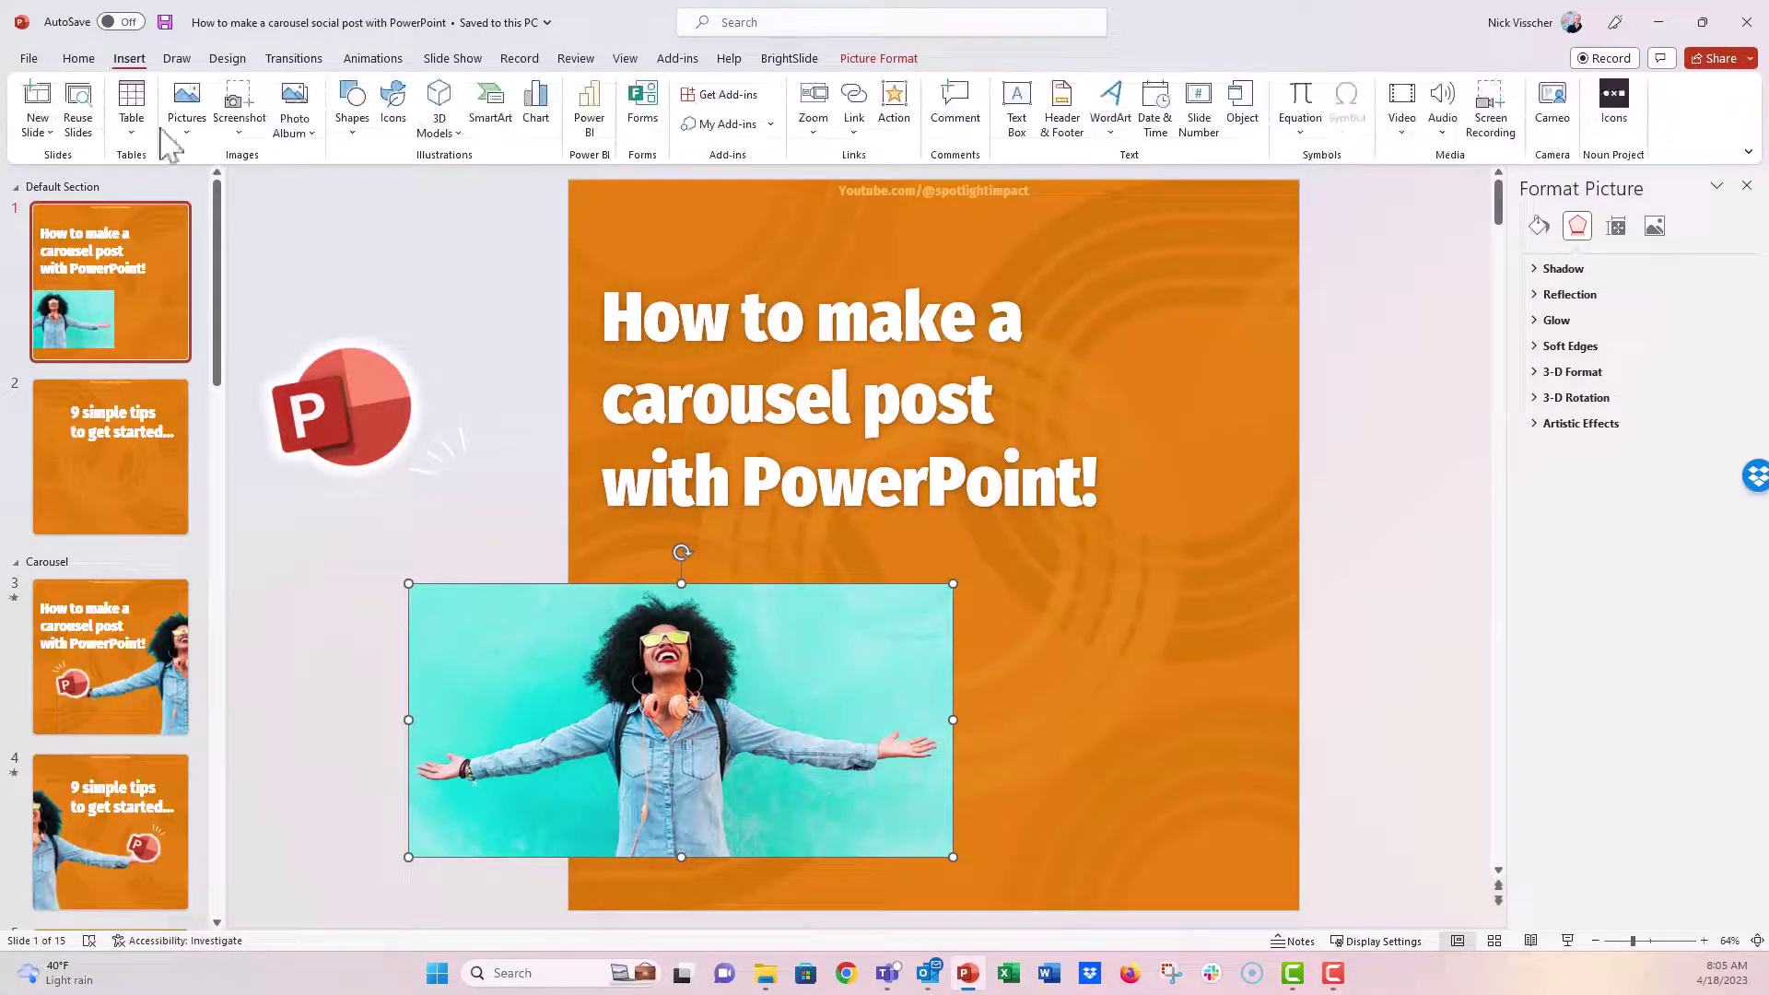
{"action": "left_click", "coordinate": [183, 133]}
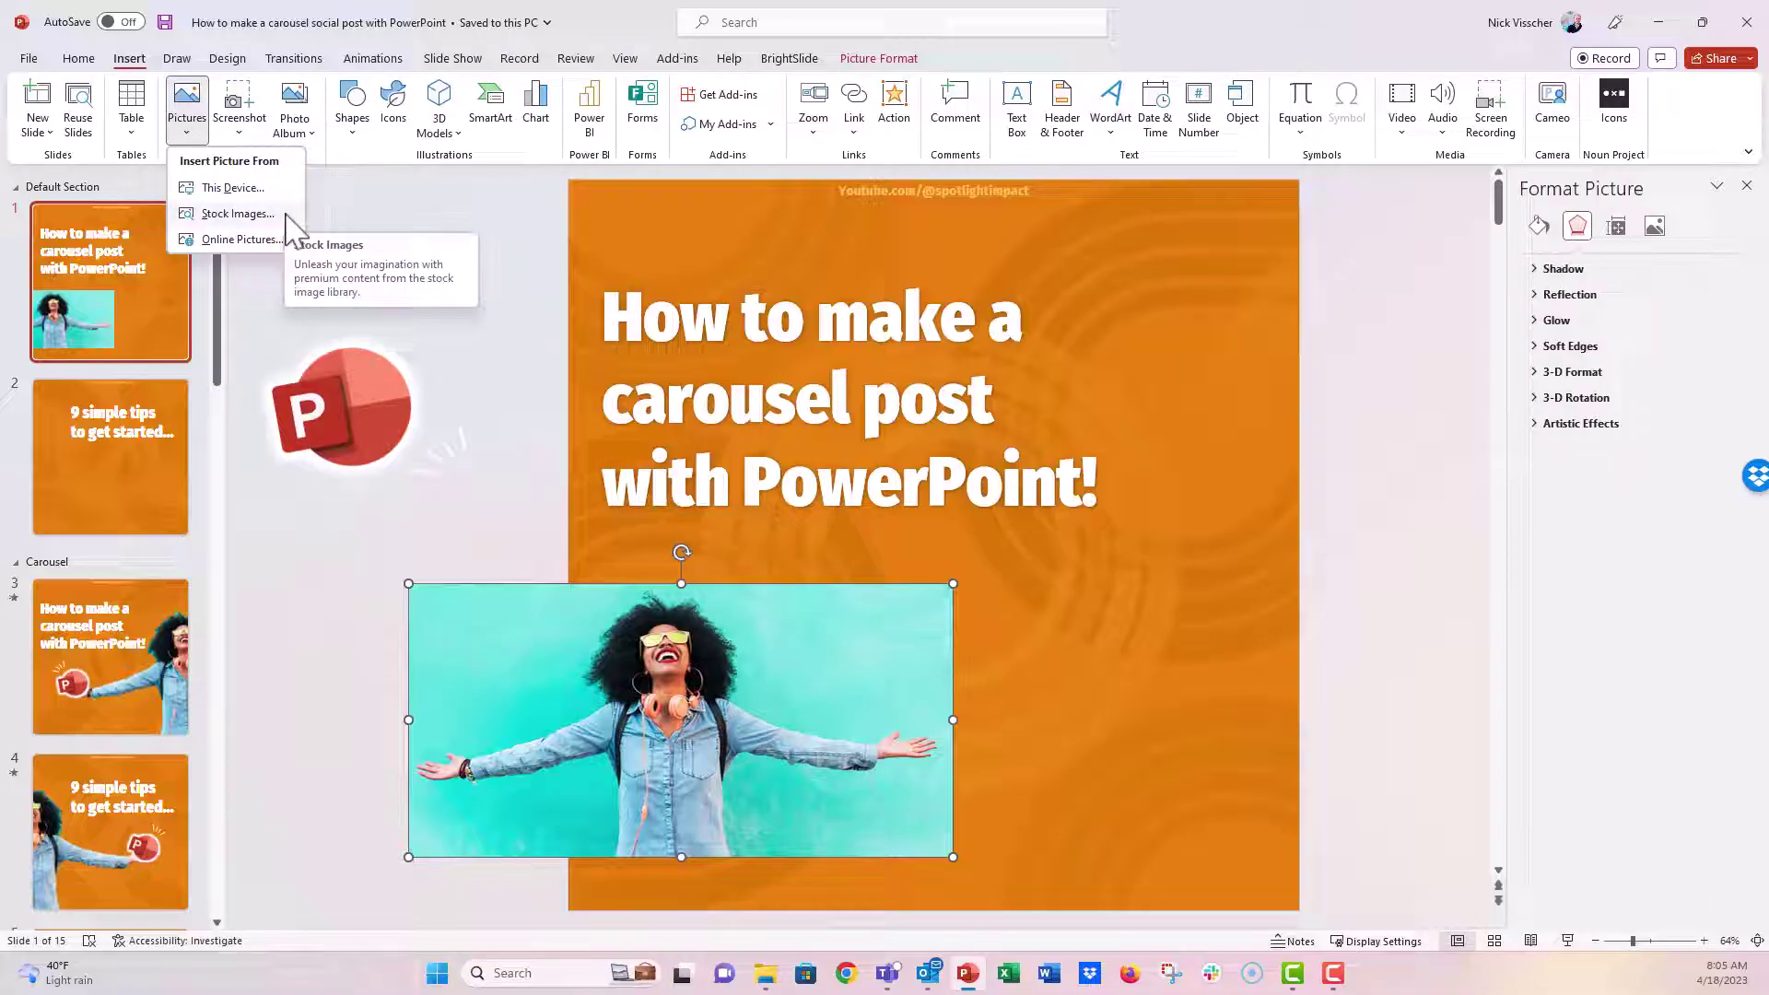
{"action": "left_click", "coordinate": [346, 210]}
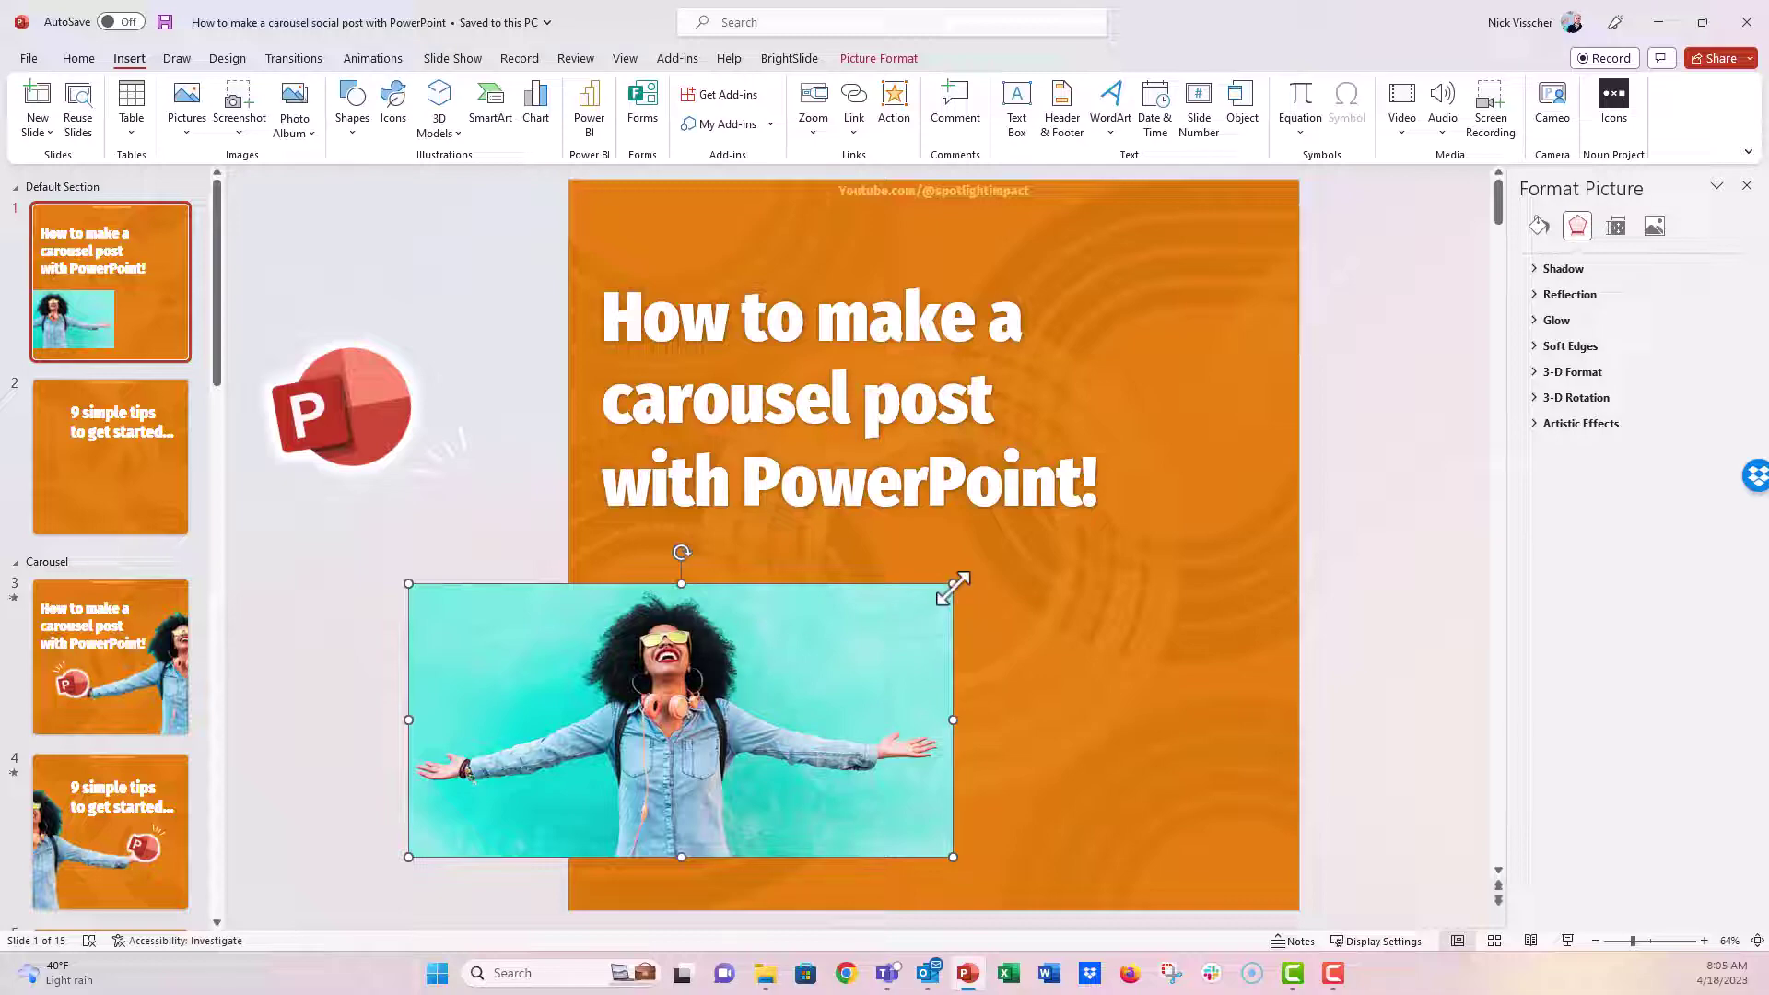
Enlarge the woman photo from its top-right corner and shift it across slide 1.
{"action": "left_click_drag", "start_coordinate": [953, 587], "coordinate": [1378, 325]}
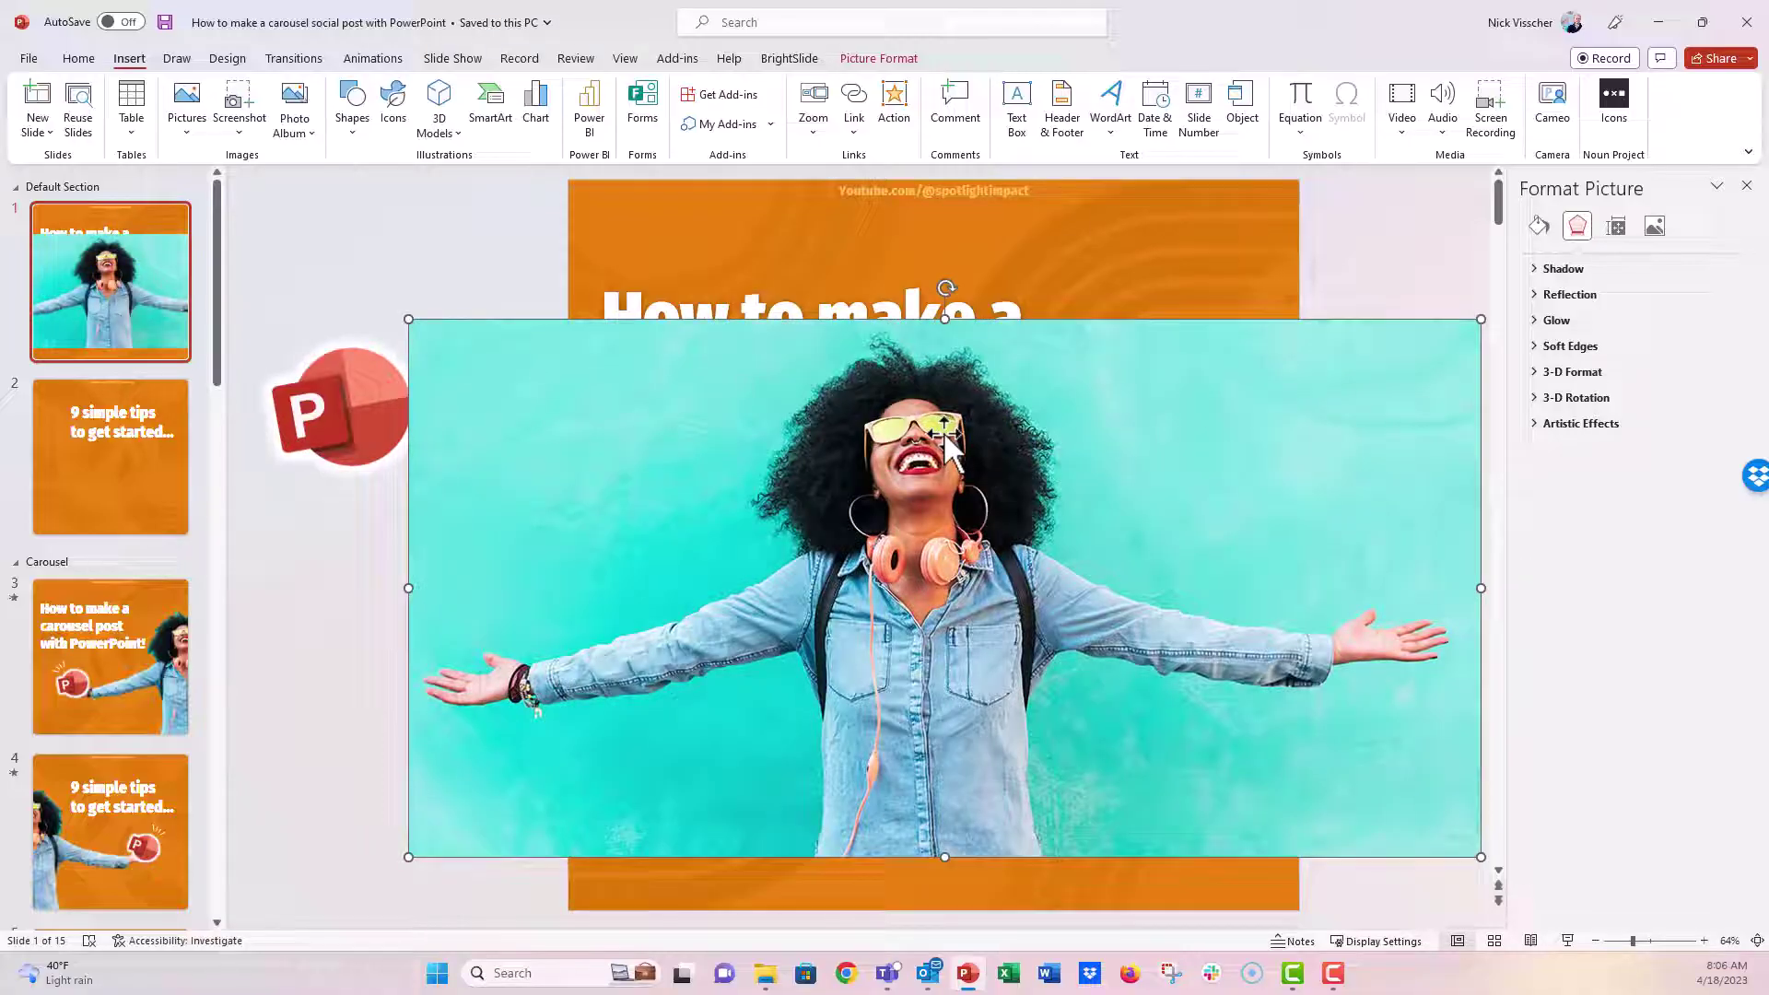
{"action": "left_click_drag", "start_coordinate": [935, 437], "coordinate": [1166, 491]}
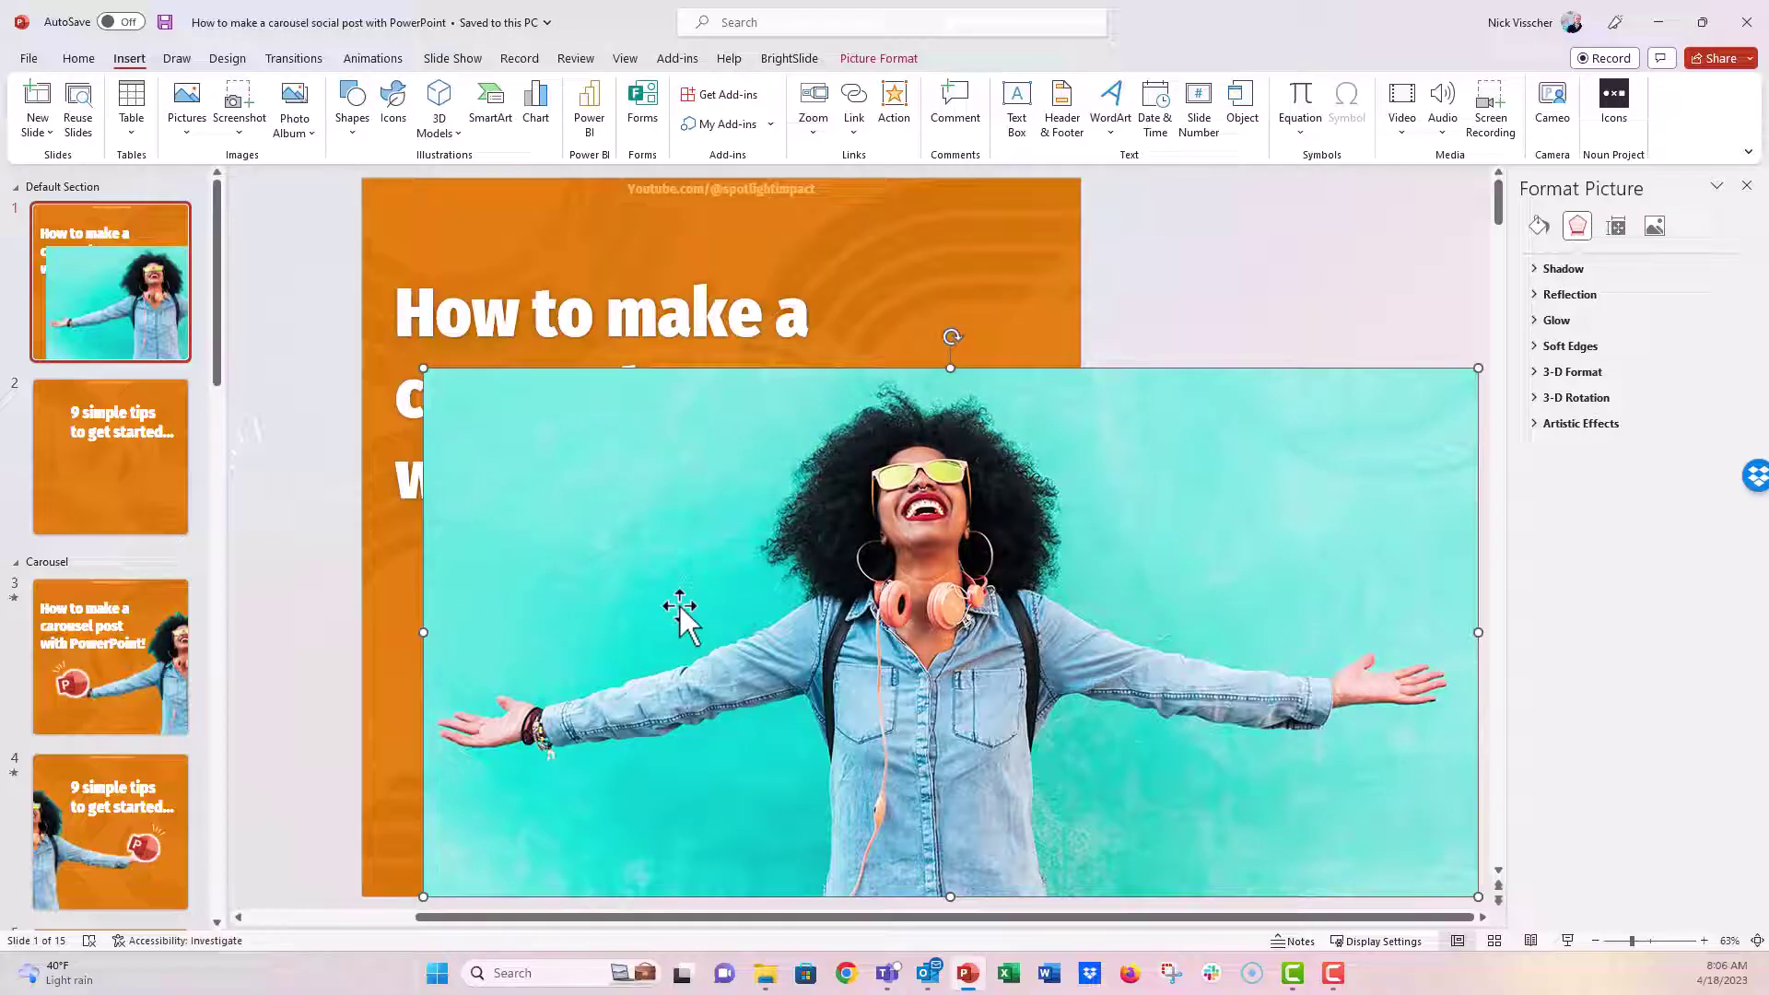
Remove the photo's teal background, marking her hair, both hands and shirt as areas to keep.
{"action": "left_click", "coordinate": [878, 58]}
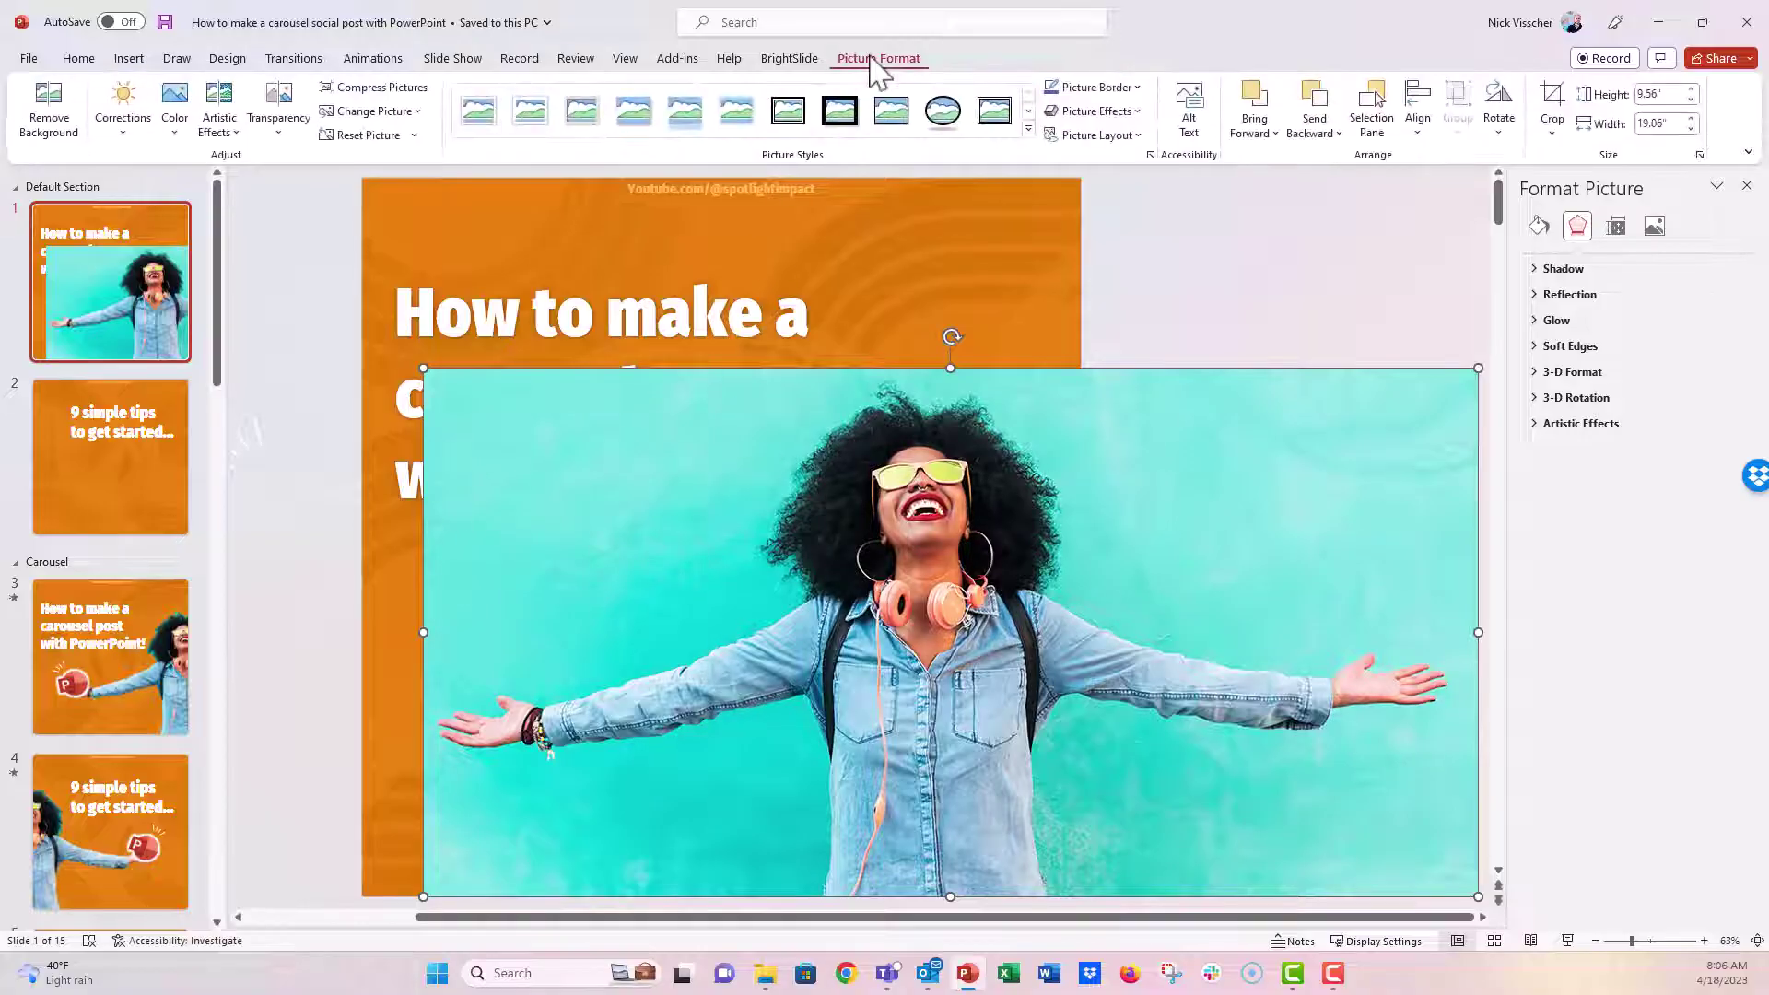
{"action": "left_click", "coordinate": [78, 131]}
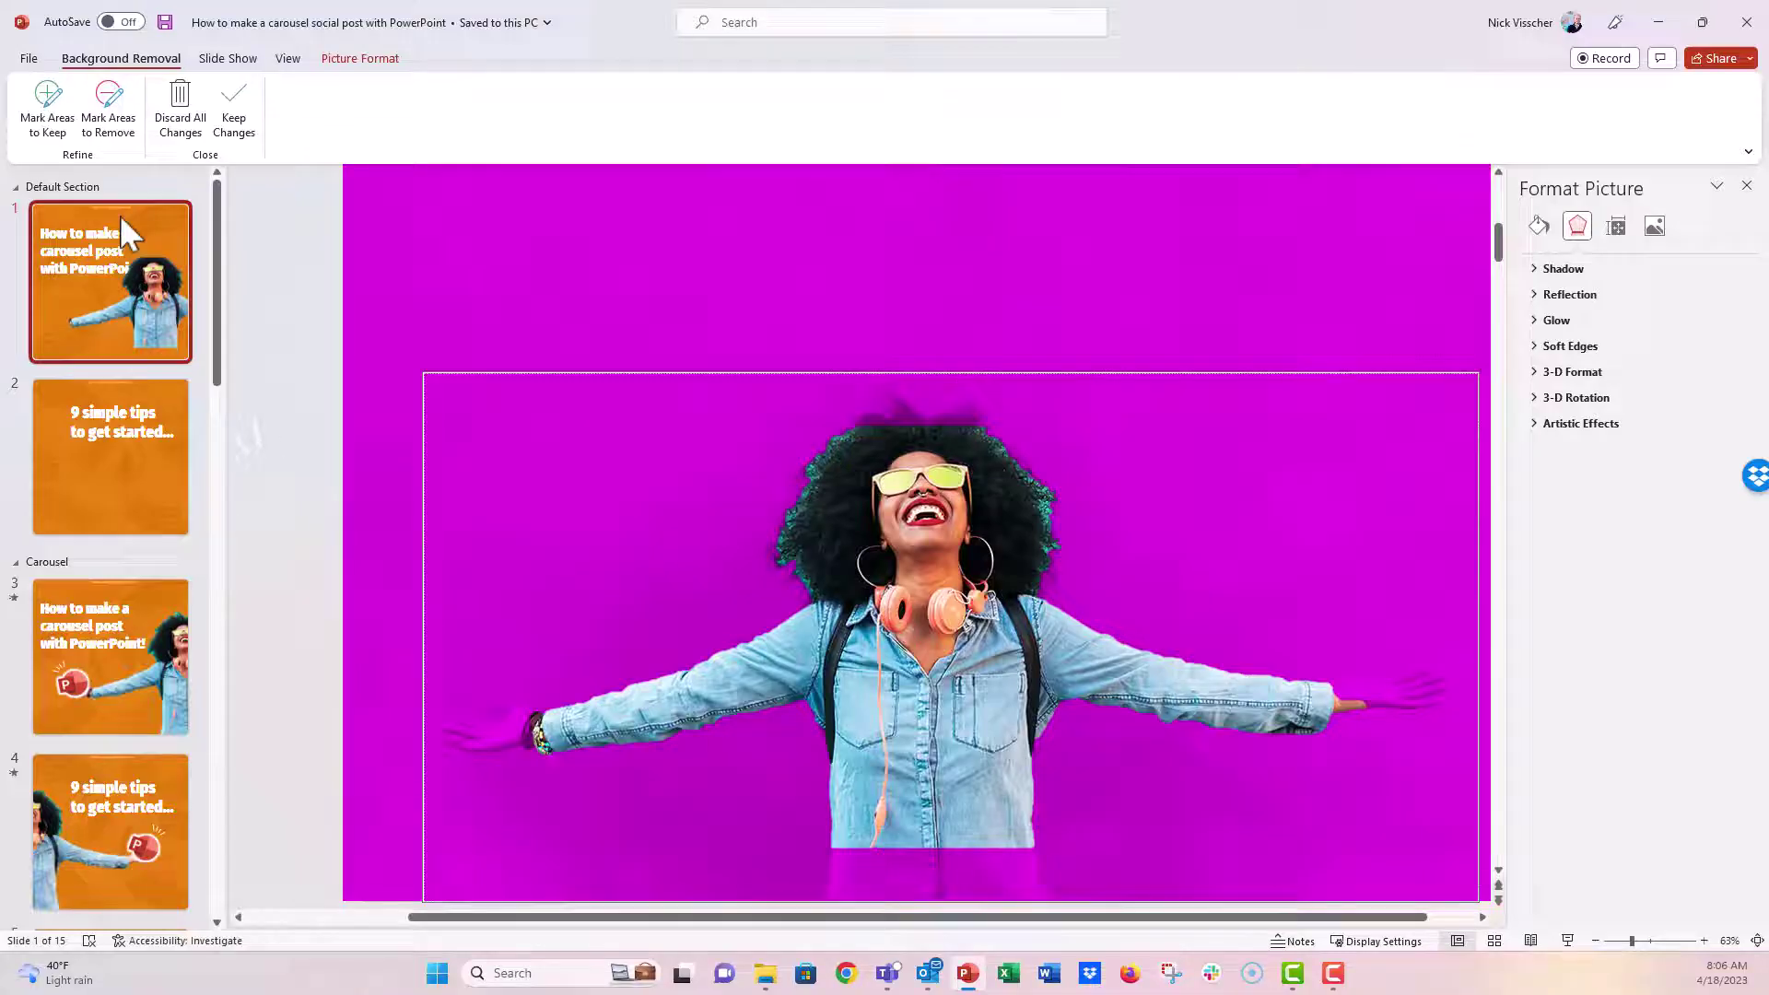
{"action": "left_click", "coordinate": [55, 115]}
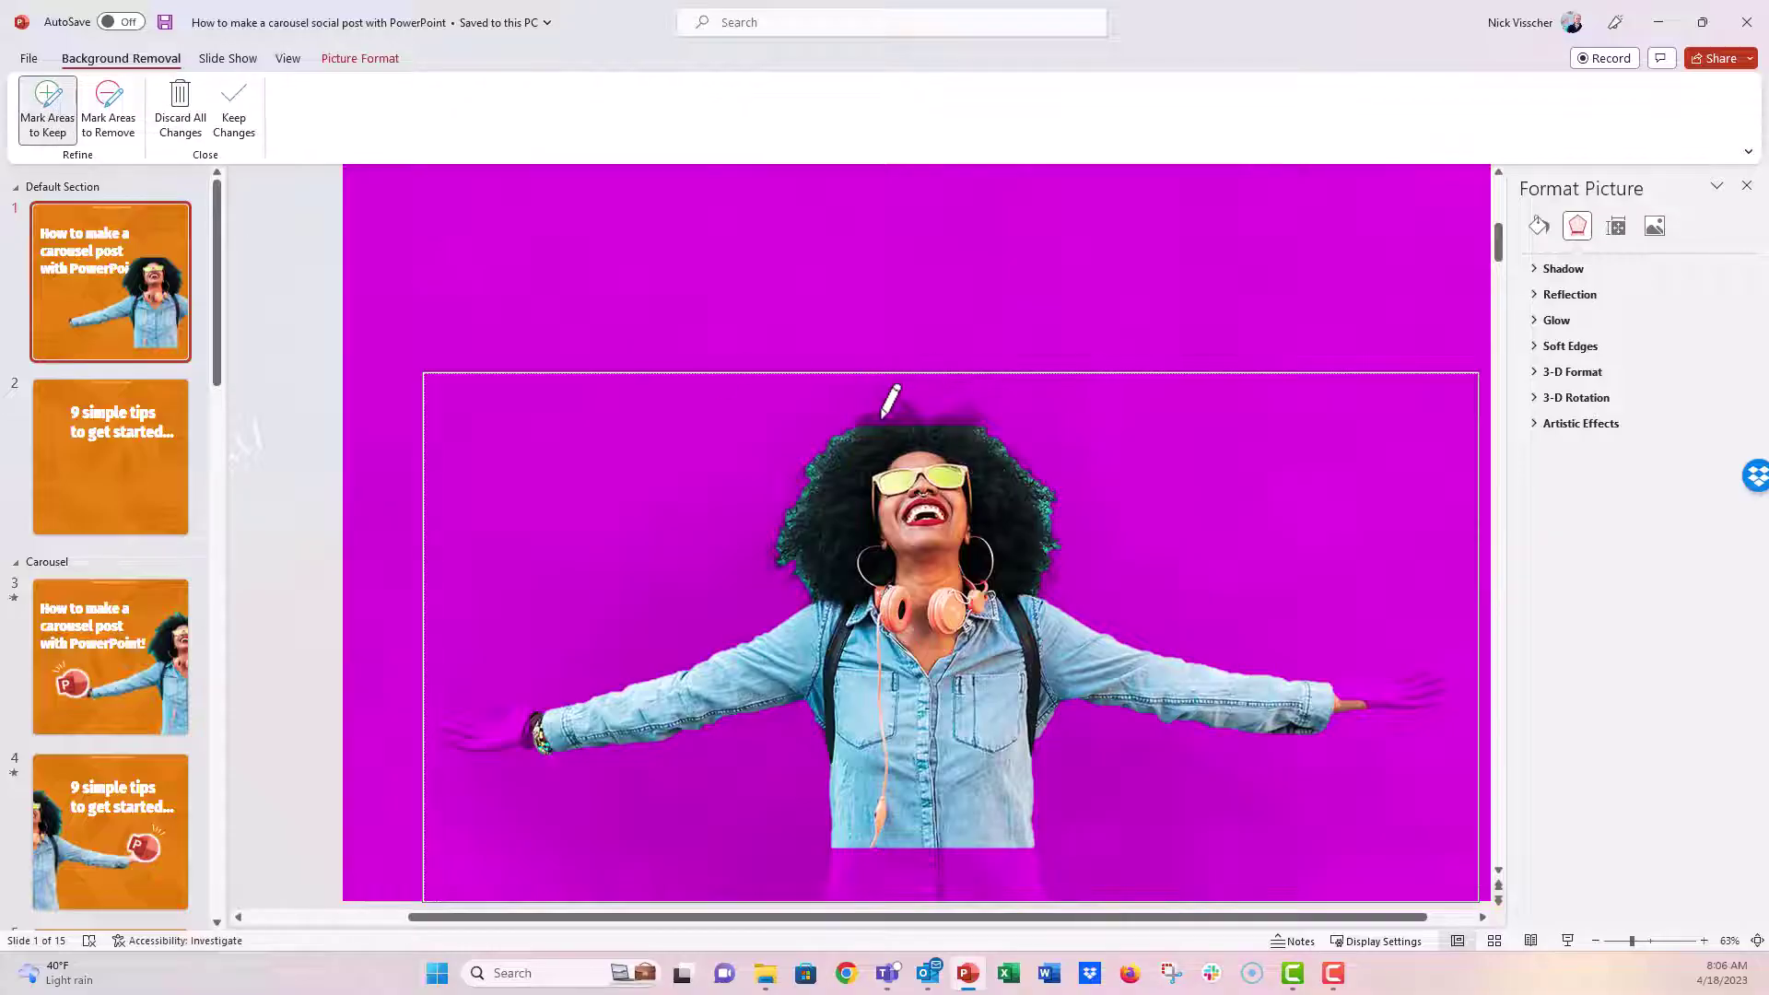
{"action": "left_click_drag", "start_coordinate": [883, 410], "coordinate": [967, 405]}
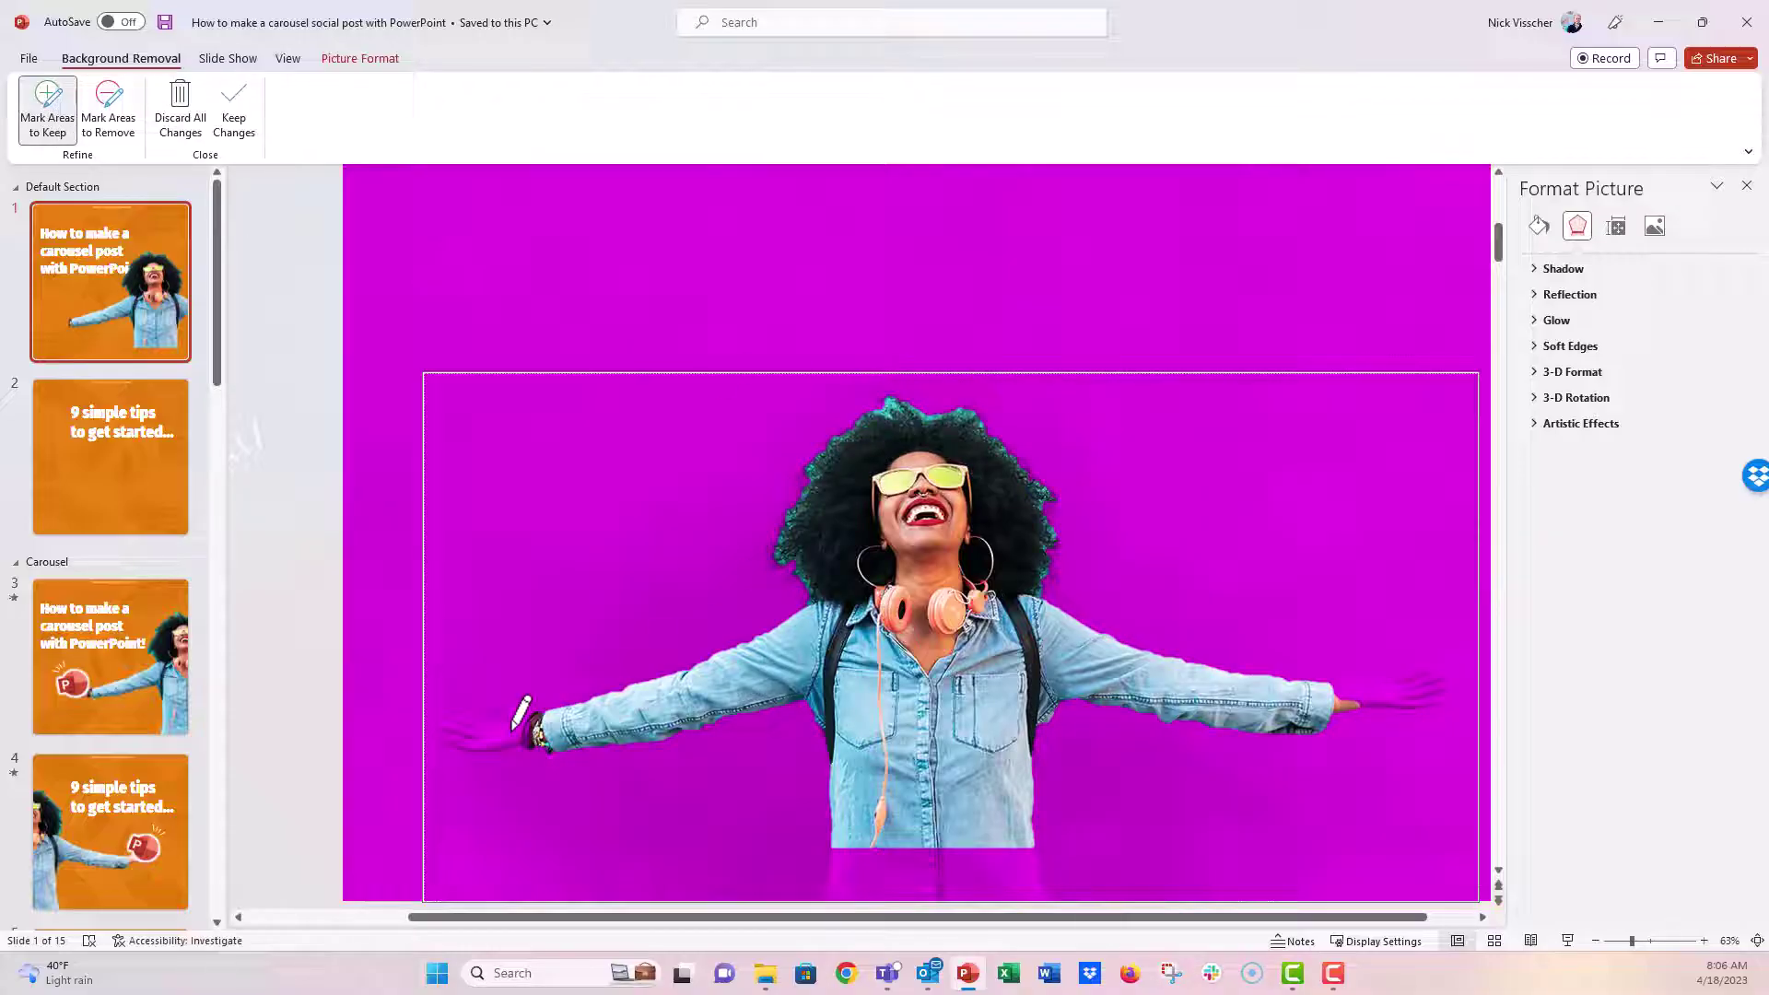
{"action": "left_click_drag", "start_coordinate": [530, 715], "coordinate": [465, 721]}
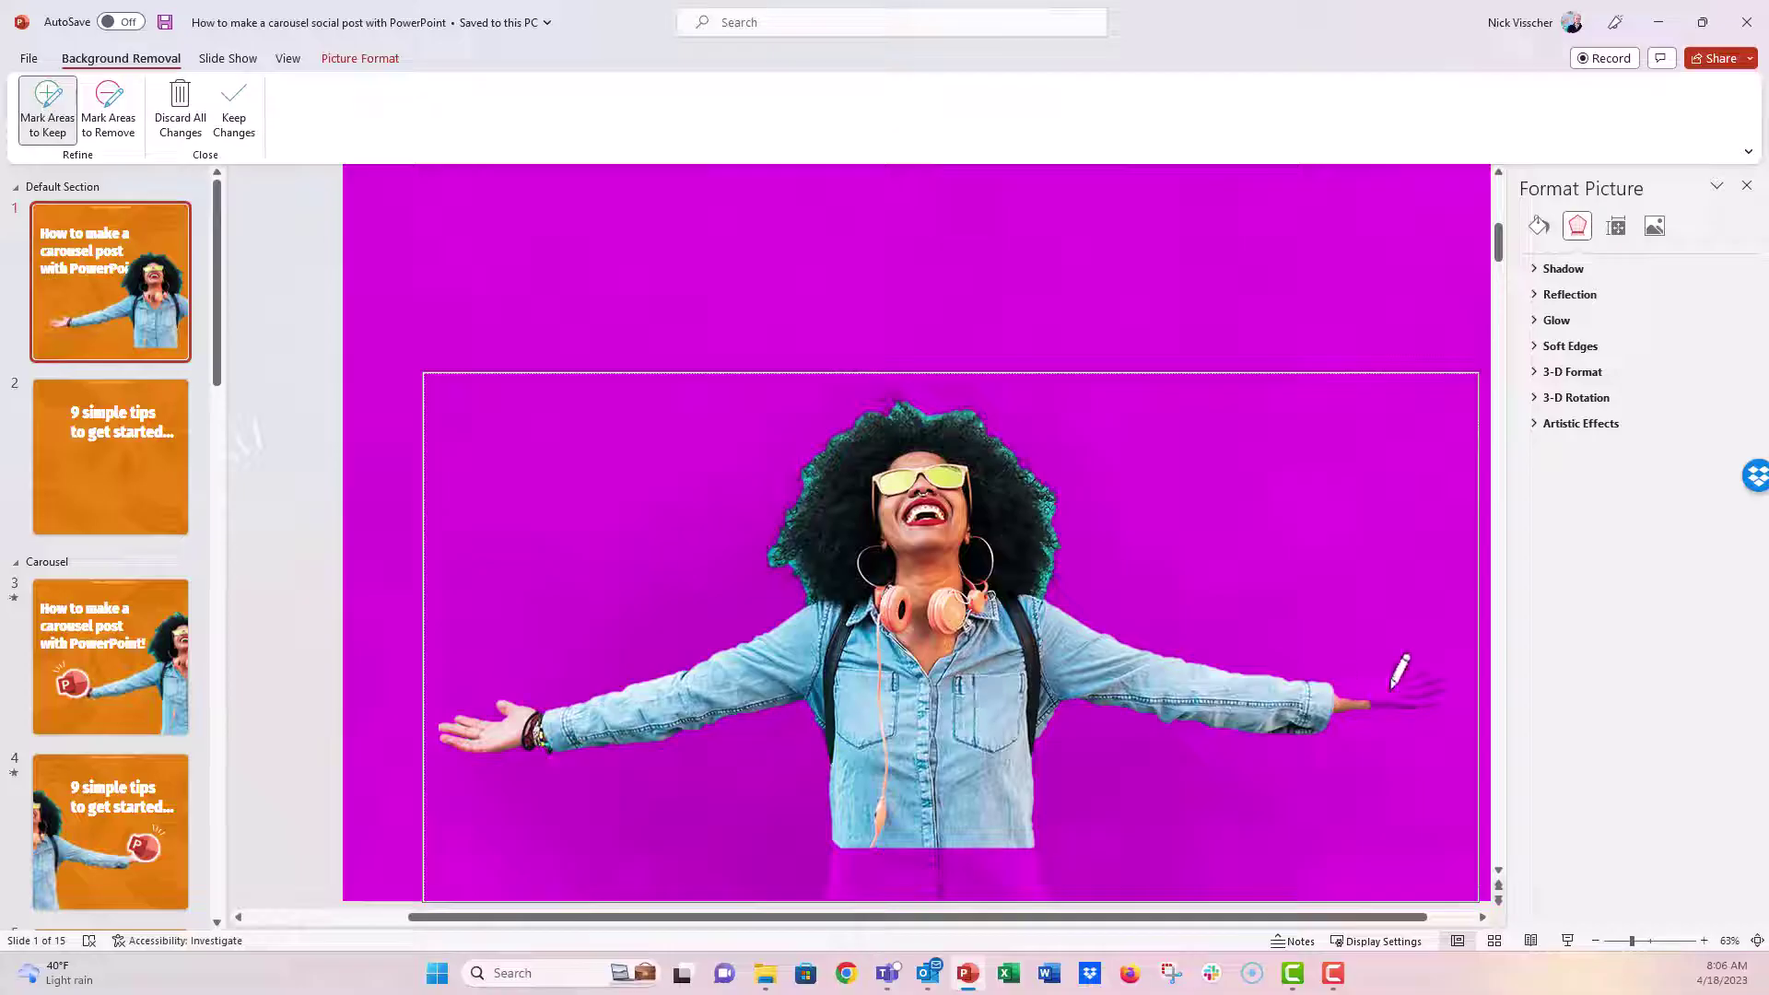
{"action": "left_click_drag", "start_coordinate": [1363, 690], "coordinate": [1389, 689]}
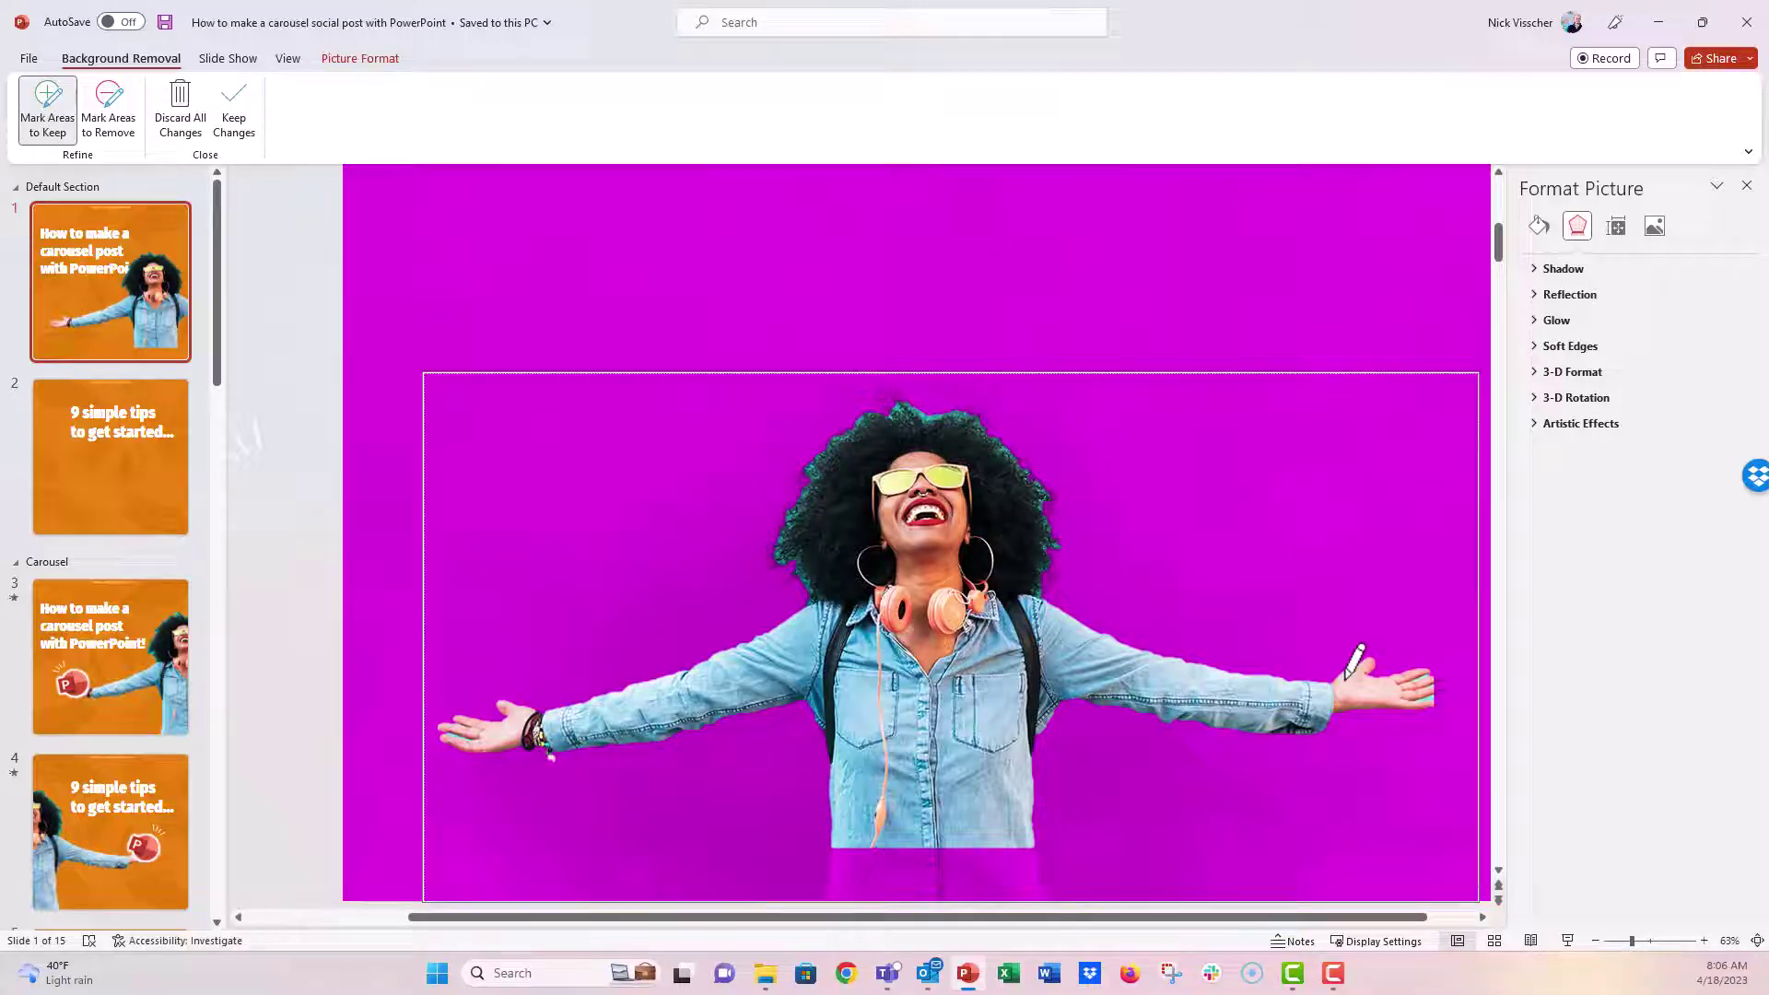
{"action": "left_click", "coordinate": [1443, 685]}
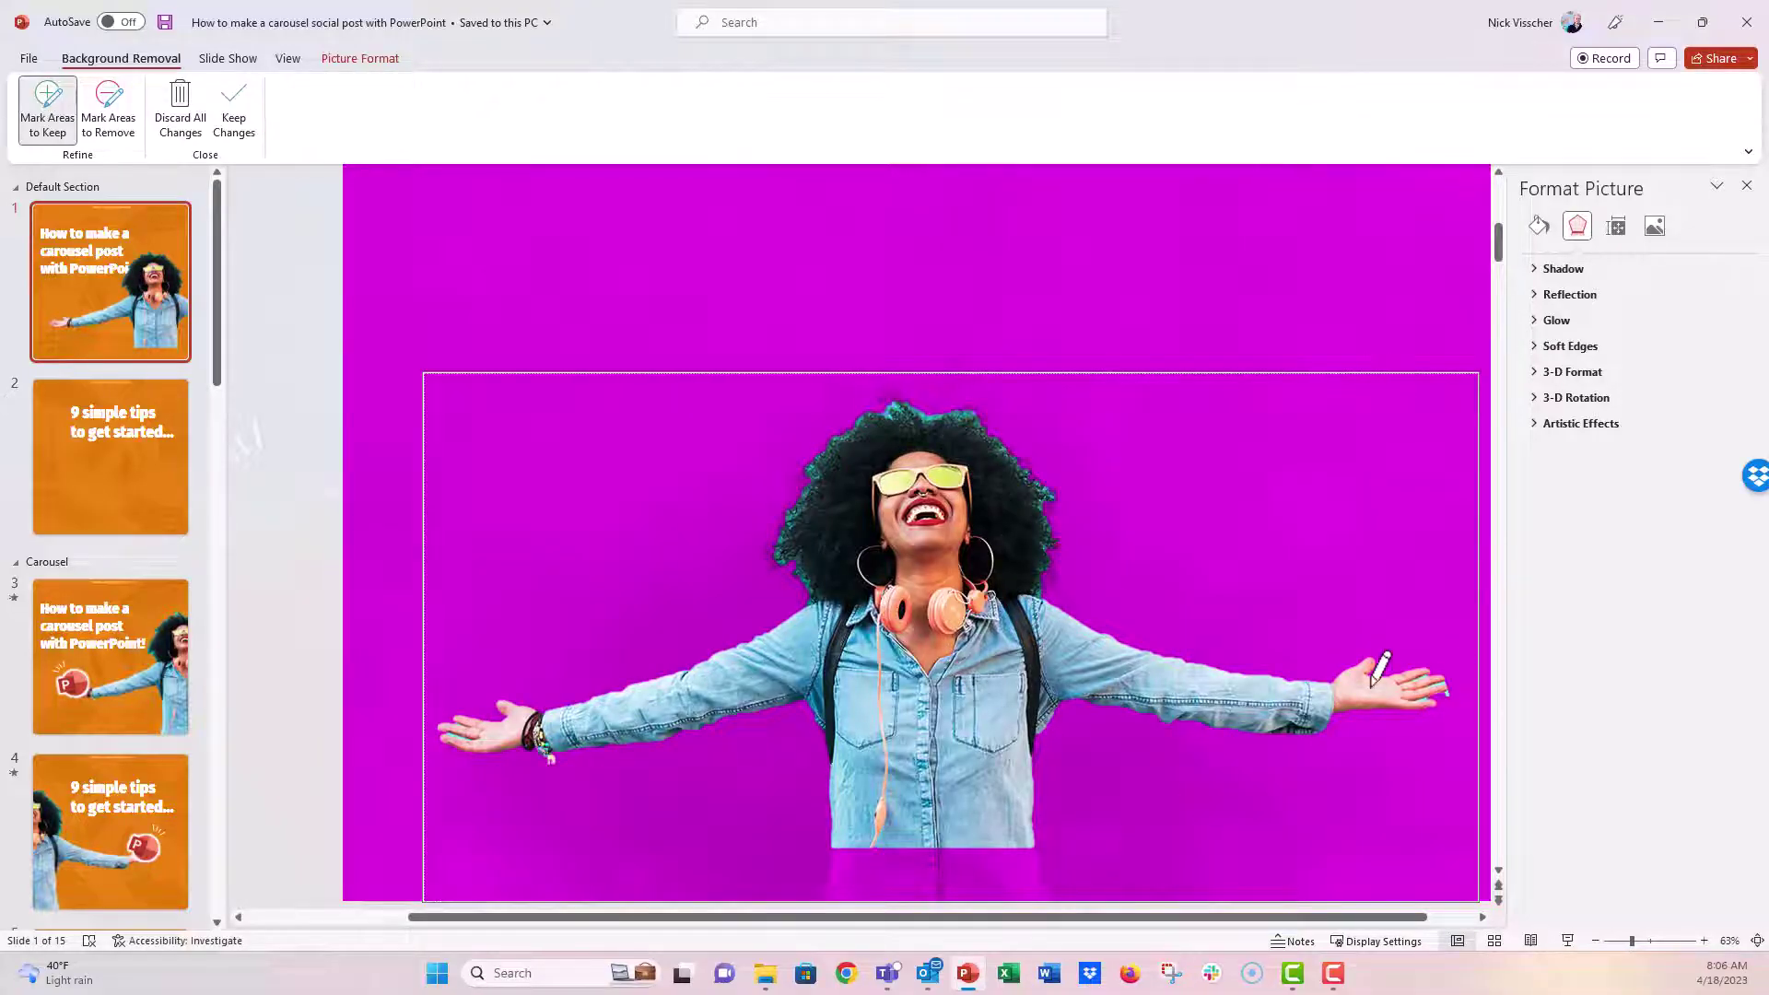
{"action": "left_click_drag", "start_coordinate": [1001, 867], "coordinate": [866, 872]}
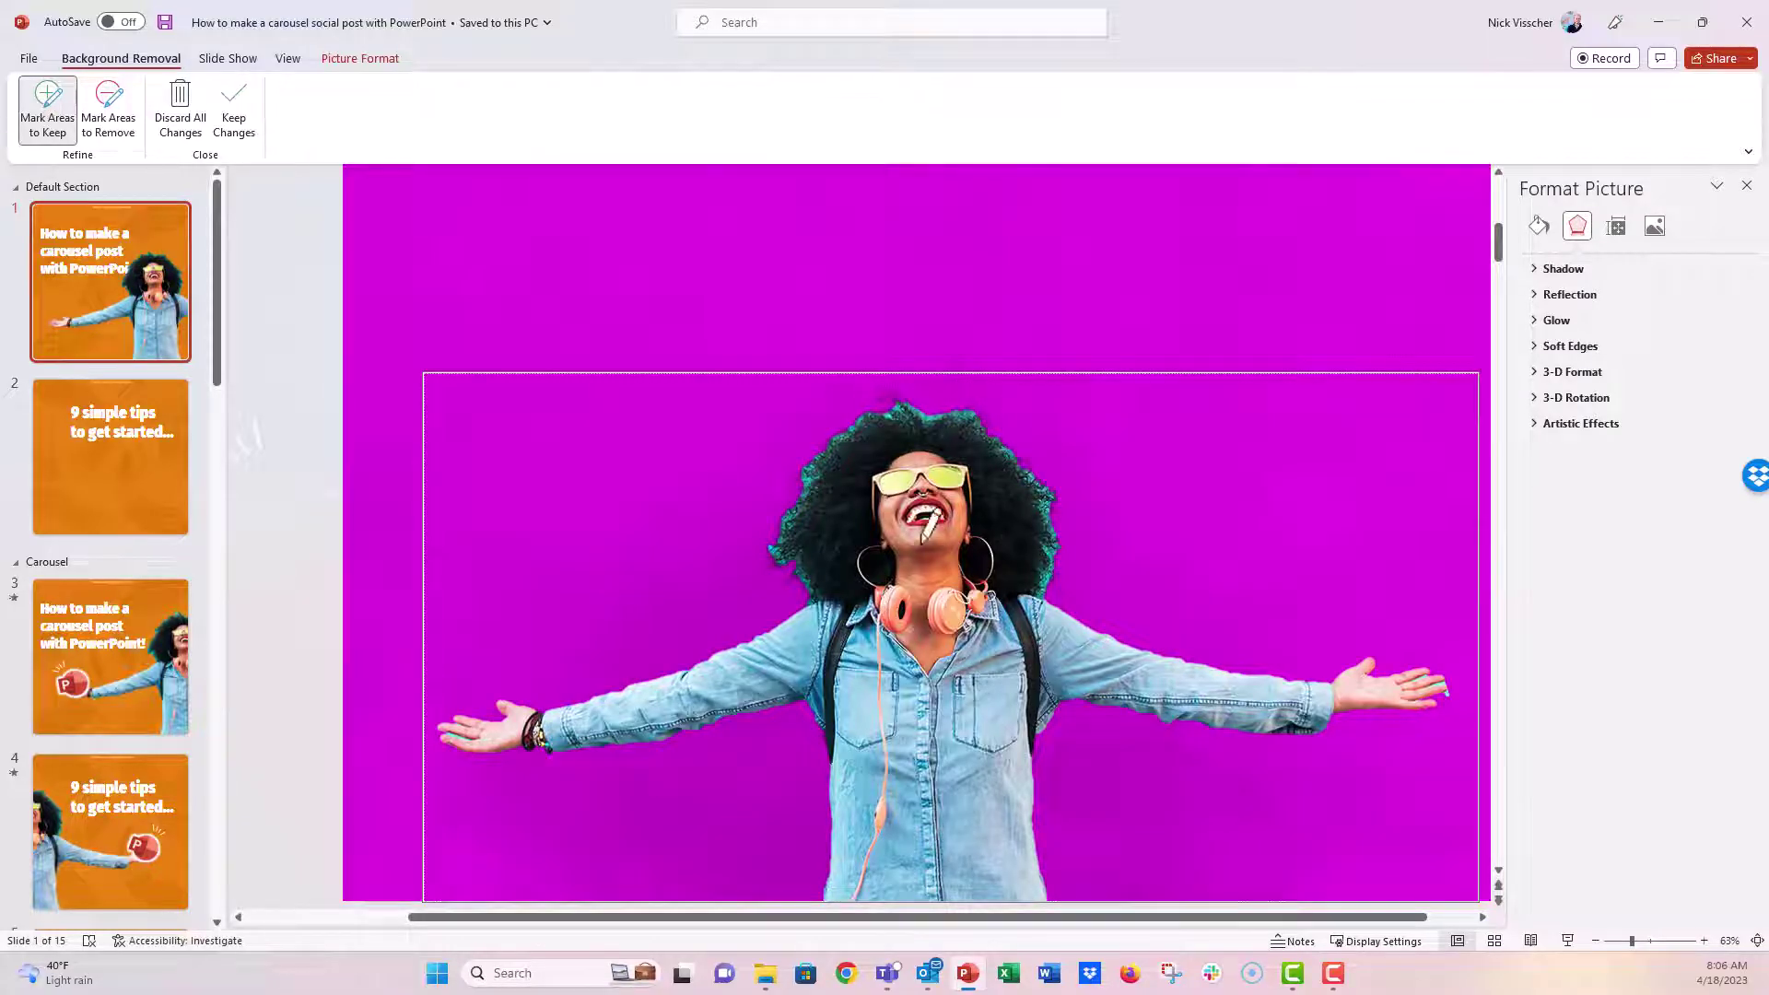
{"action": "left_click", "coordinate": [243, 129]}
Resize the cut-out woman picture to 8.25" by 16.44".
{"action": "left_click_drag", "start_coordinate": [963, 549], "coordinate": [992, 552]}
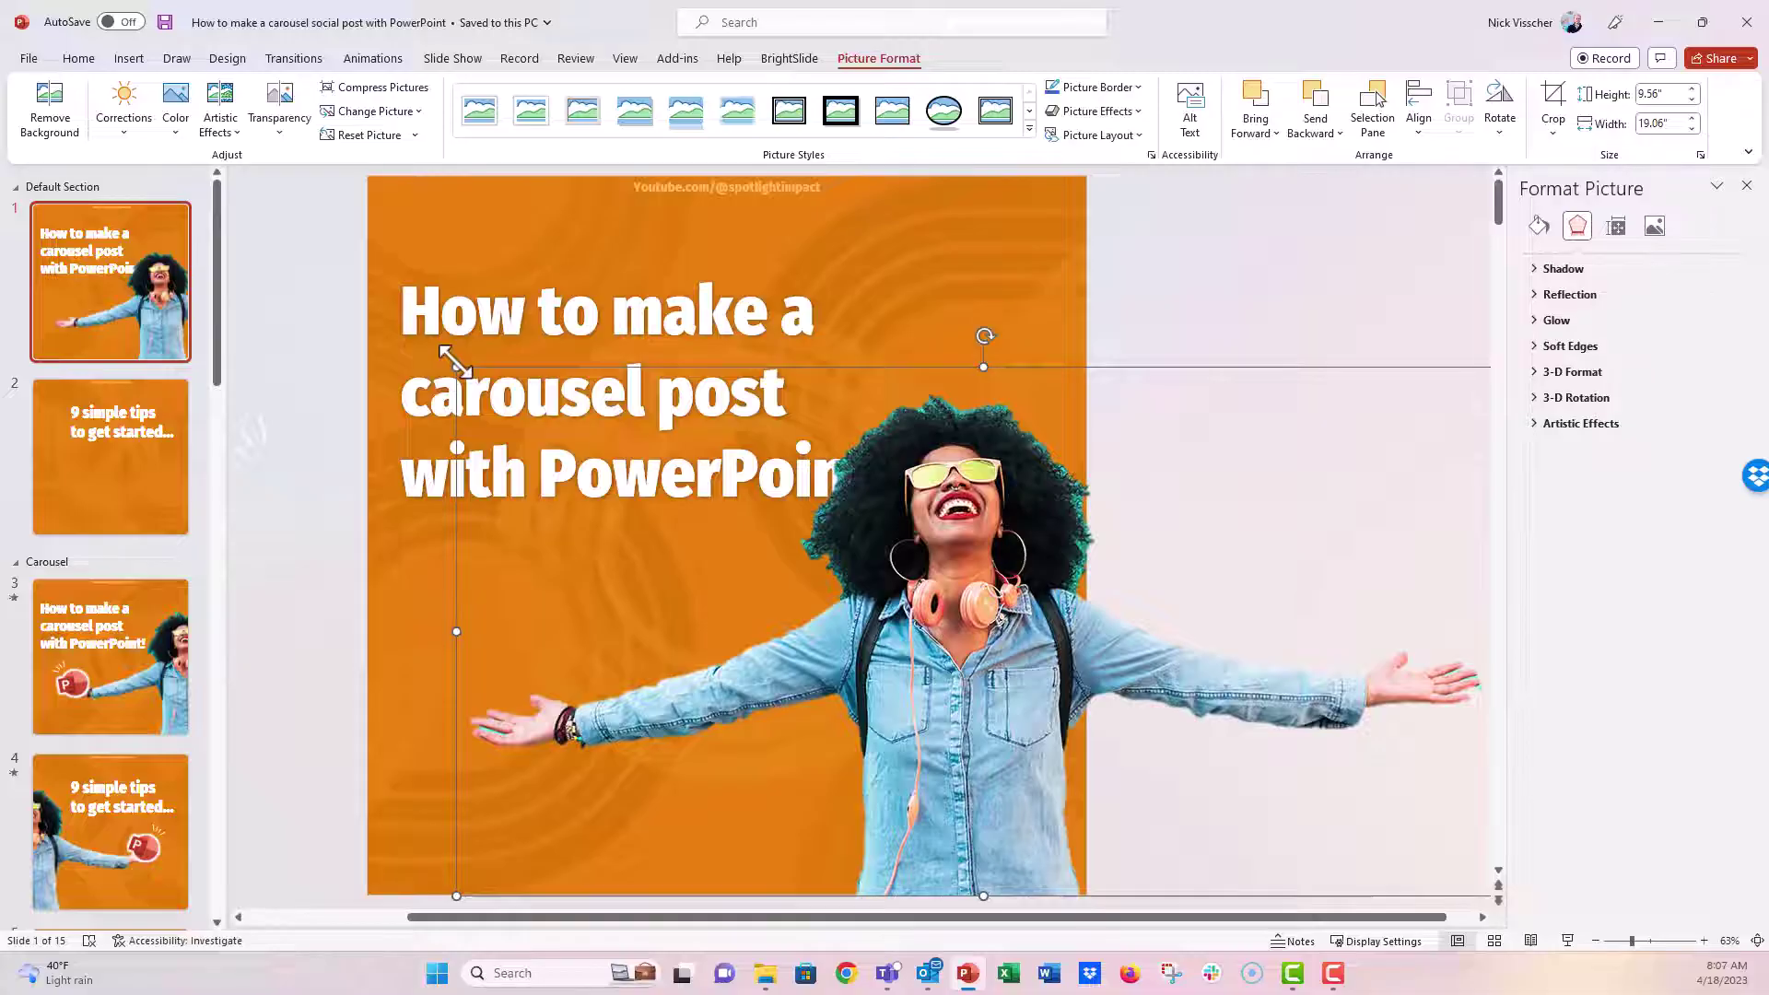
{"action": "left_click_drag", "start_coordinate": [456, 365], "coordinate": [581, 478]}
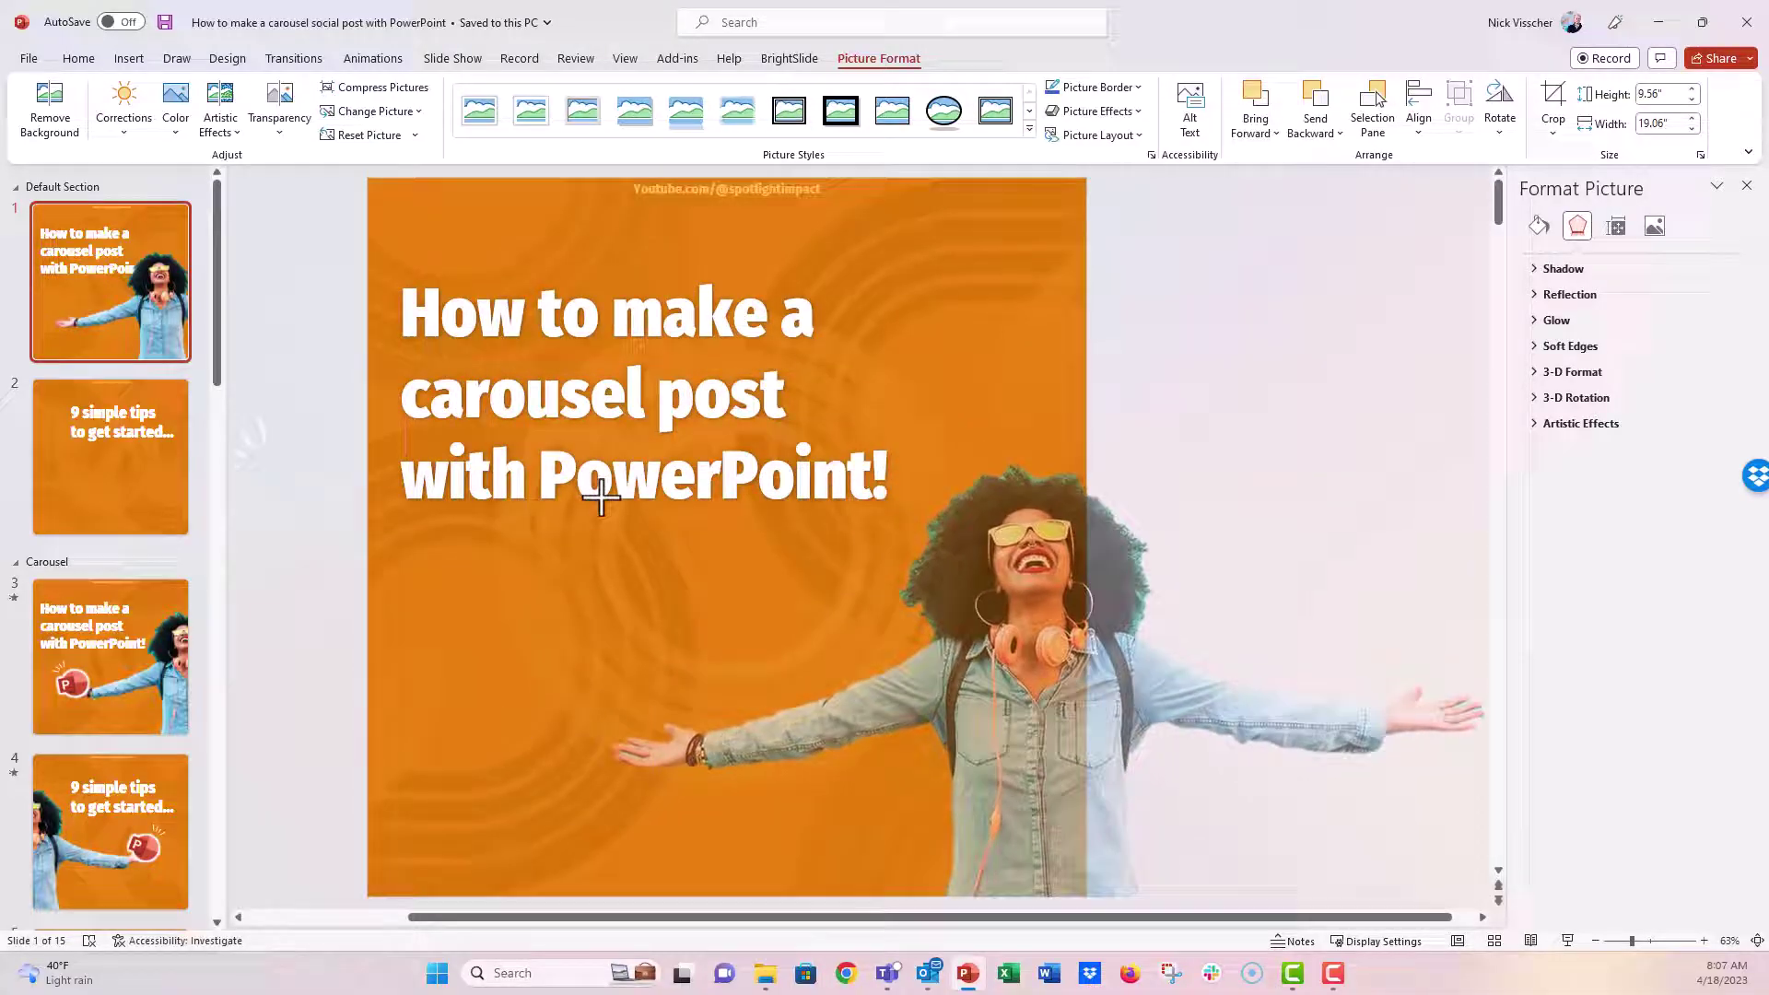
{"action": "left_click_drag", "start_coordinate": [601, 497], "coordinate": [608, 505]}
{"action": "mouse_move", "coordinate": [1063, 654]}
{"action": "left_mouse_down"}
{"action": "mouse_move", "coordinate": [1015, 650]}
{"action": "mouse_move", "coordinate": [1112, 652]}
{"action": "mouse_move", "coordinate": [1067, 639]}
{"action": "left_mouse_up"}
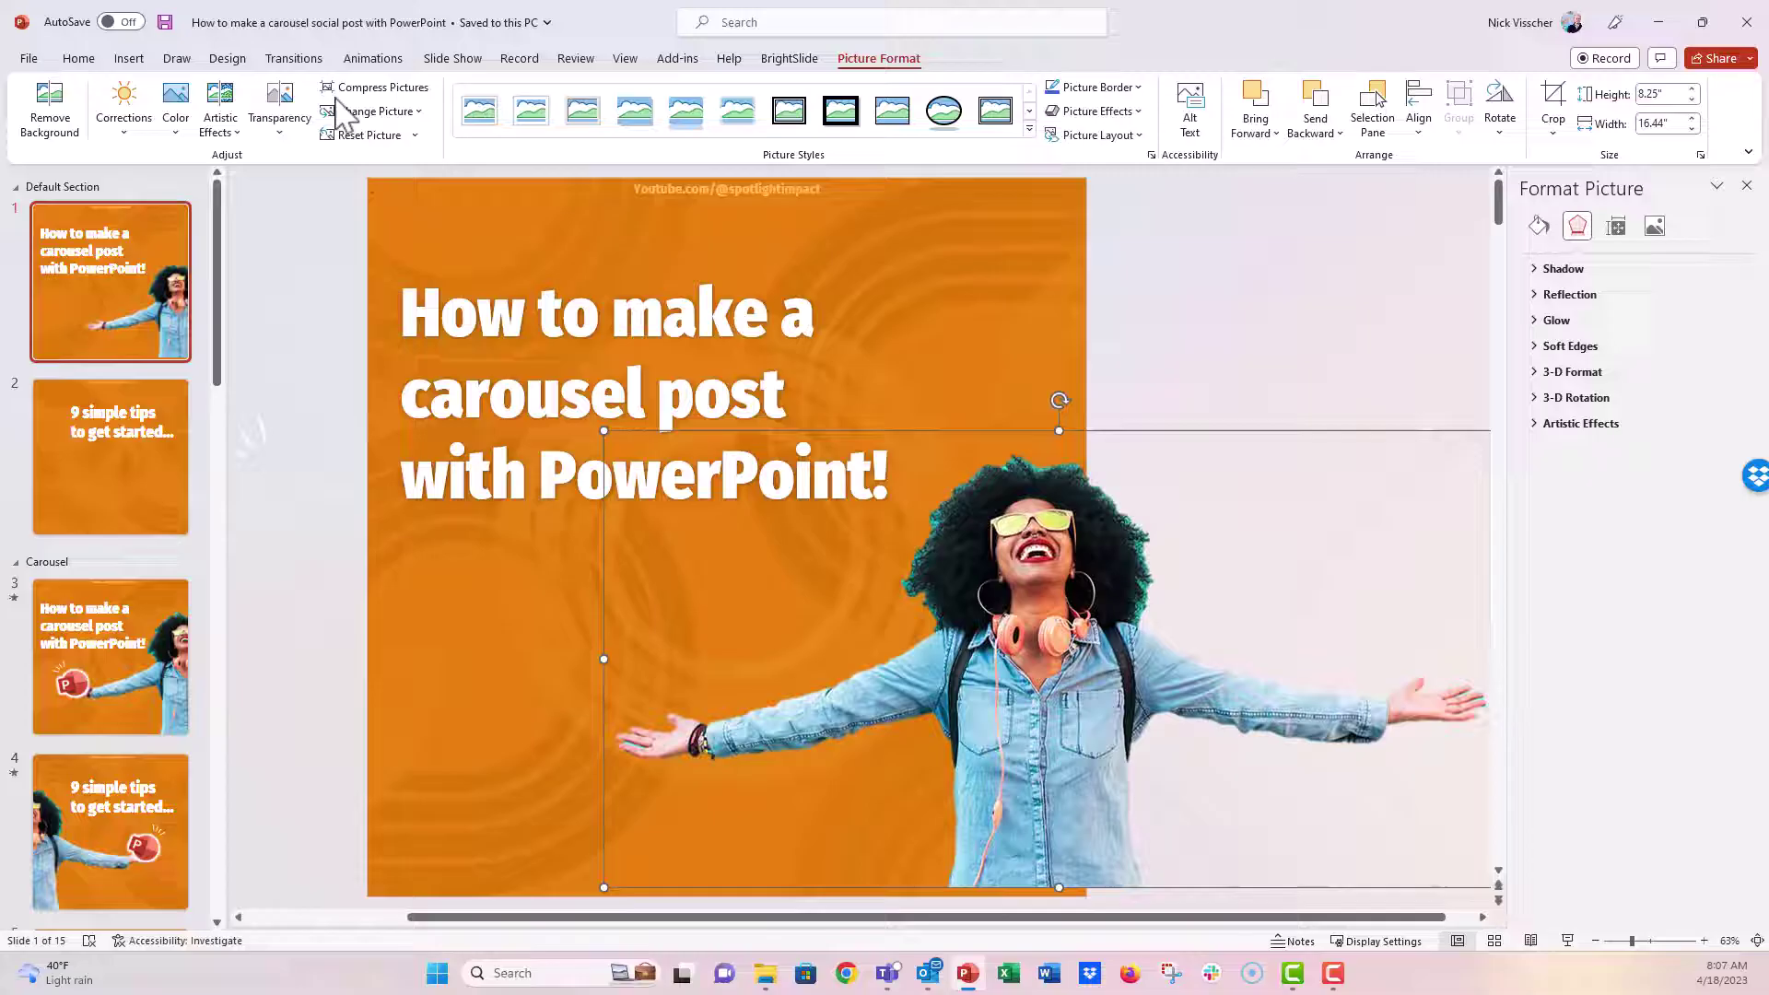
Centre the woman on slide 1 and duplicate her with Ctrl+D.
{"action": "left_click", "coordinate": [158, 474]}
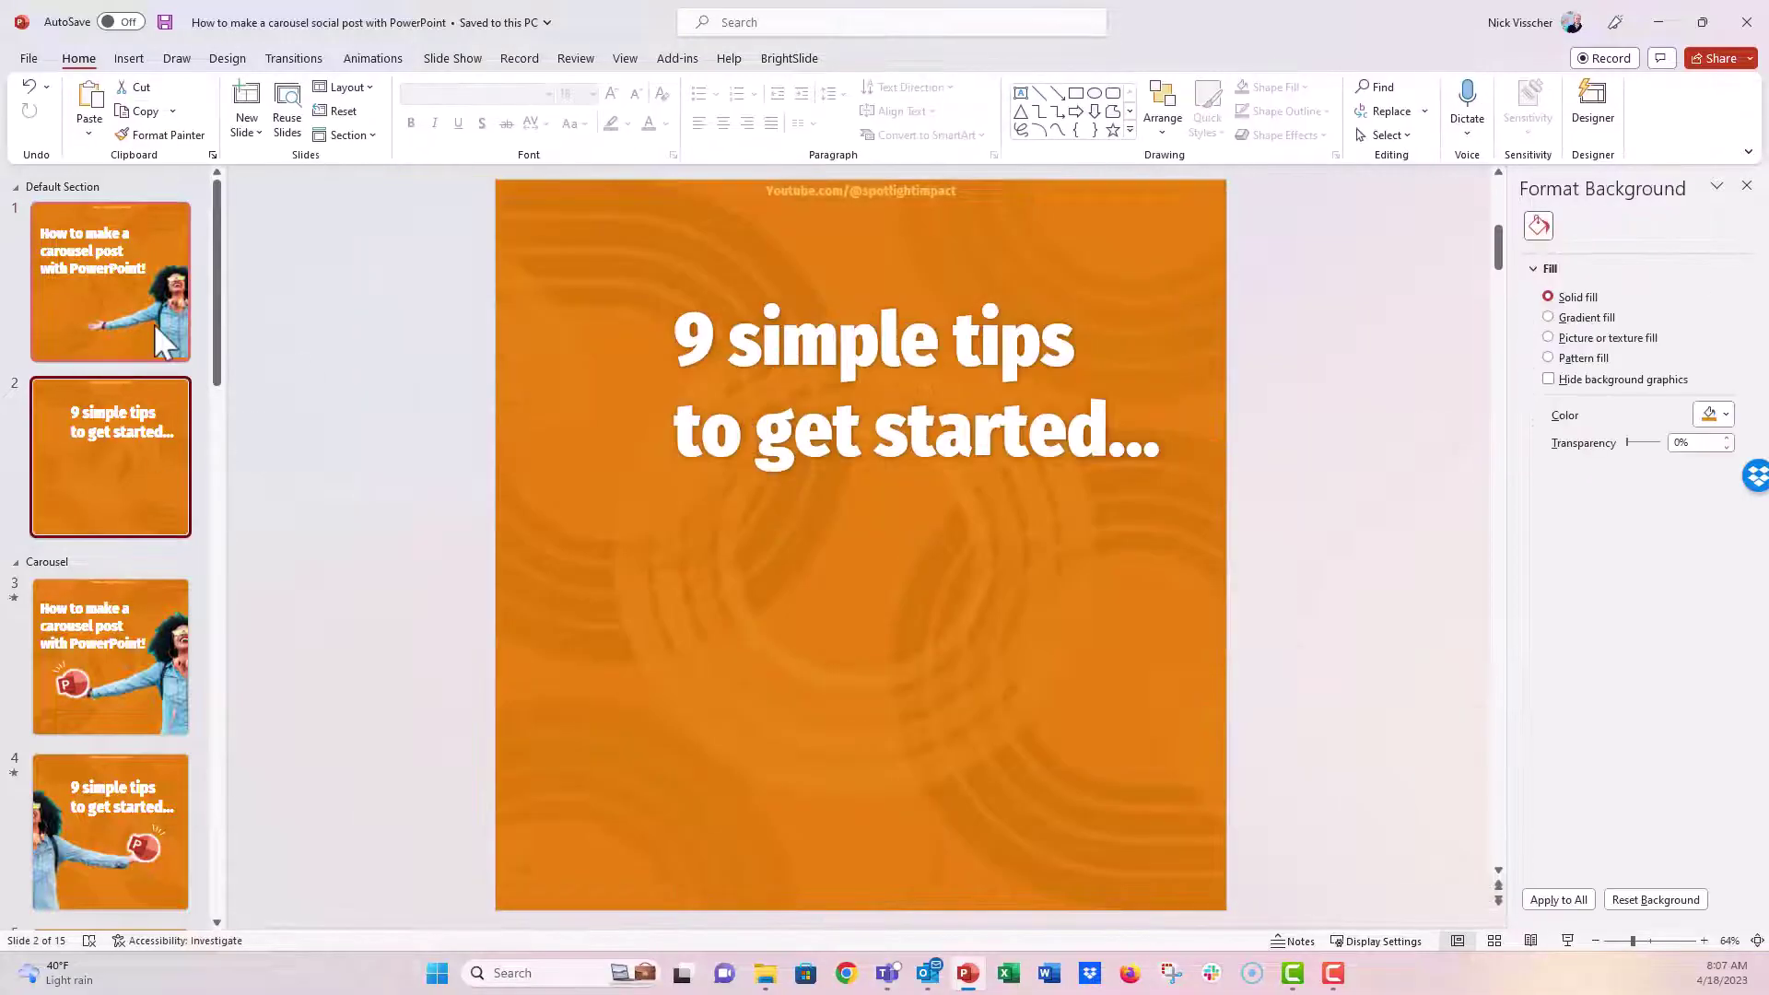
{"action": "left_click", "coordinate": [110, 276]}
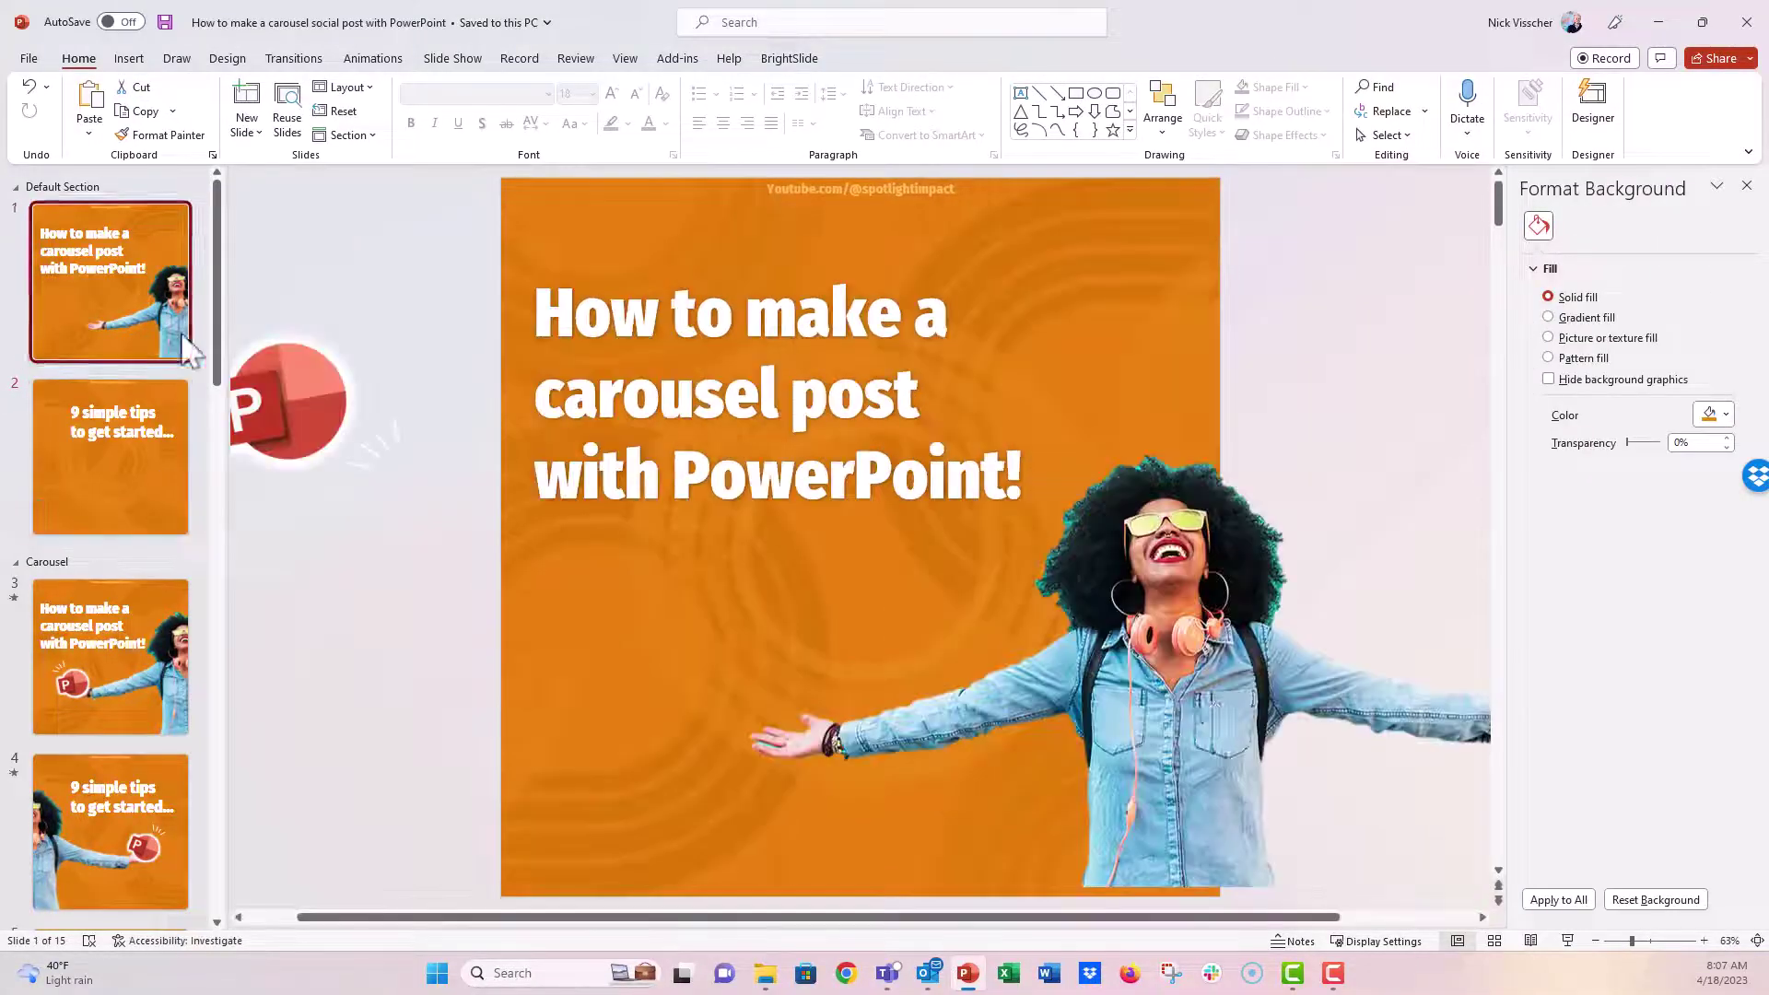
{"action": "left_click", "coordinate": [1179, 714]}
{"action": "left_click_drag", "start_coordinate": [1173, 695], "coordinate": [886, 654]}
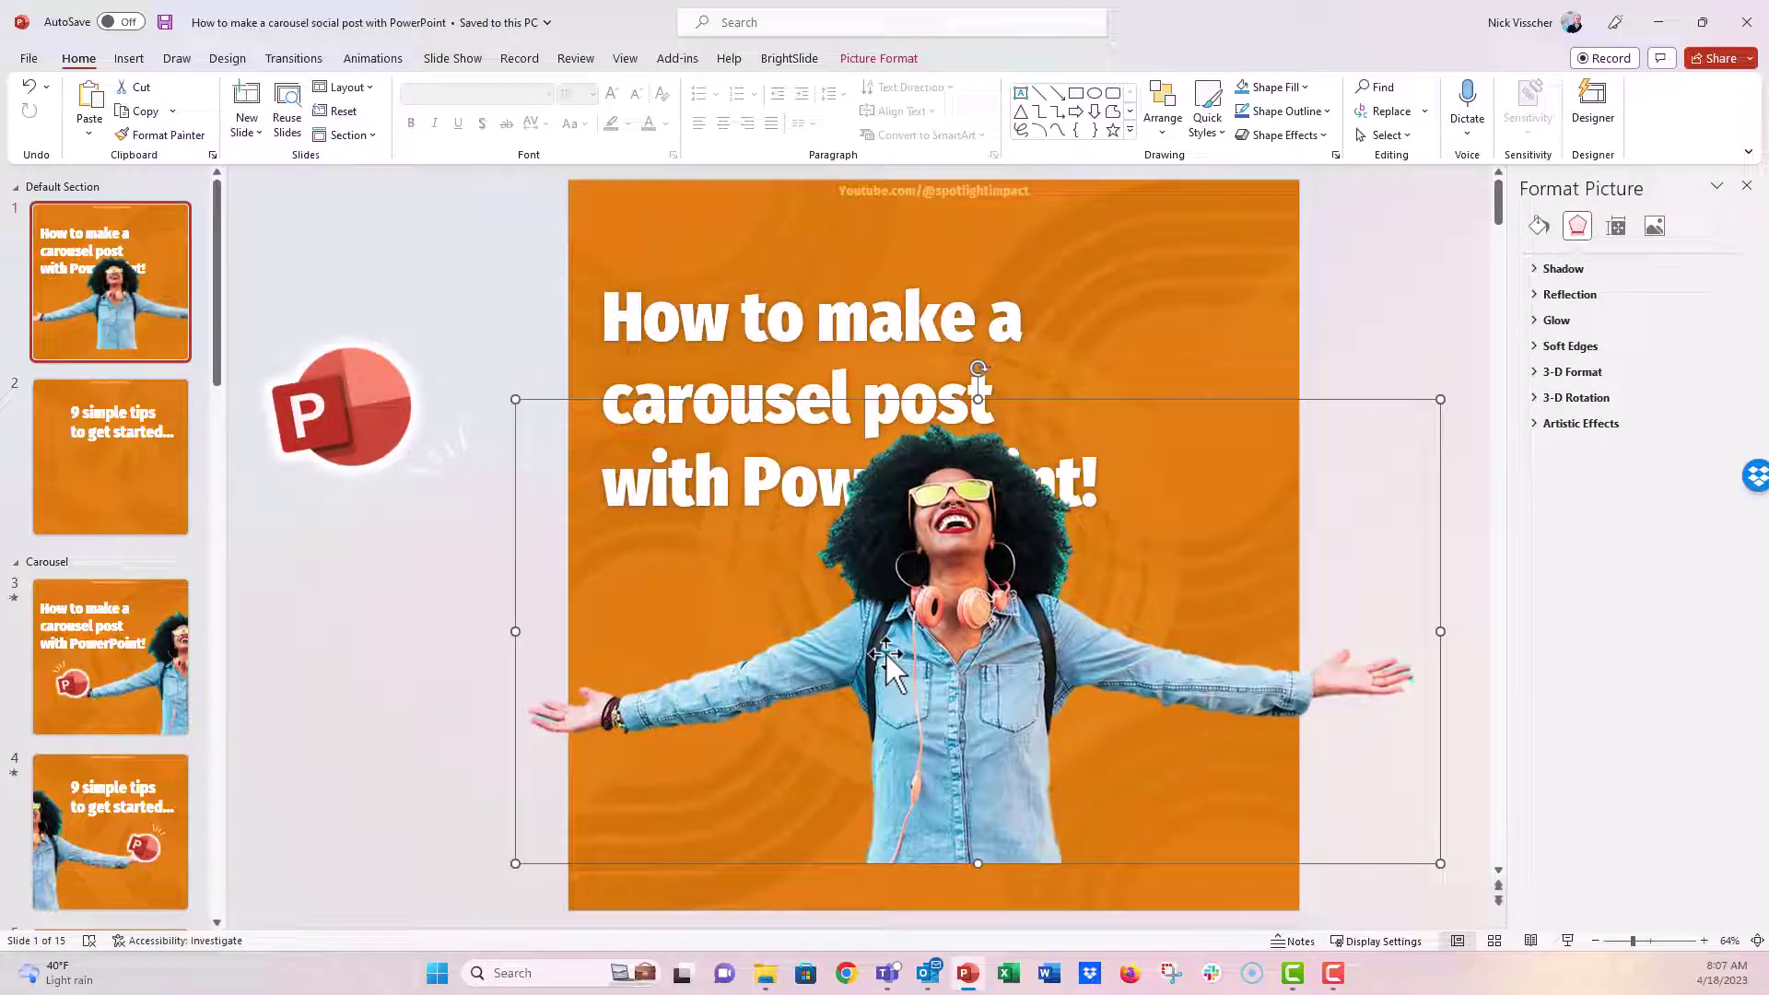
{"action": "key", "text": "ctrl+d"}
{"action": "mouse_move", "coordinate": [979, 646]}
{"action": "left_mouse_down"}
{"action": "mouse_move", "coordinate": [963, 645]}
{"action": "mouse_move", "coordinate": [976, 630]}
{"action": "left_mouse_up"}
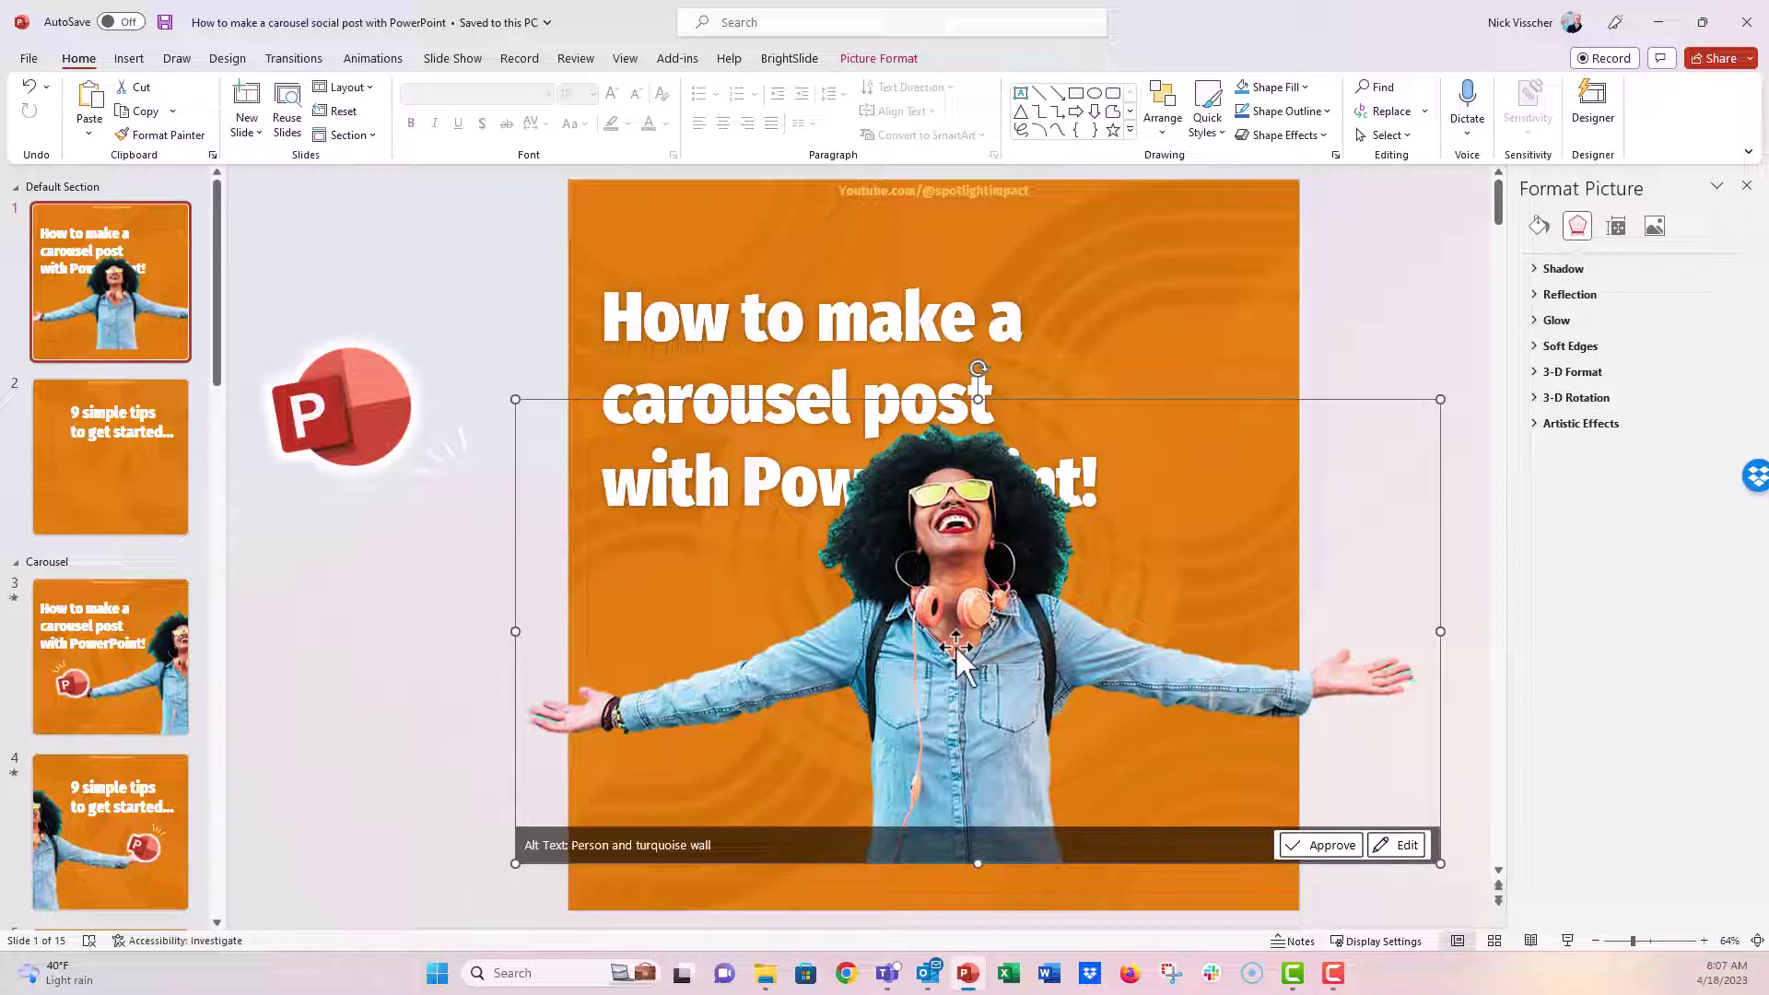
{"action": "left_click", "coordinate": [899, 62]}
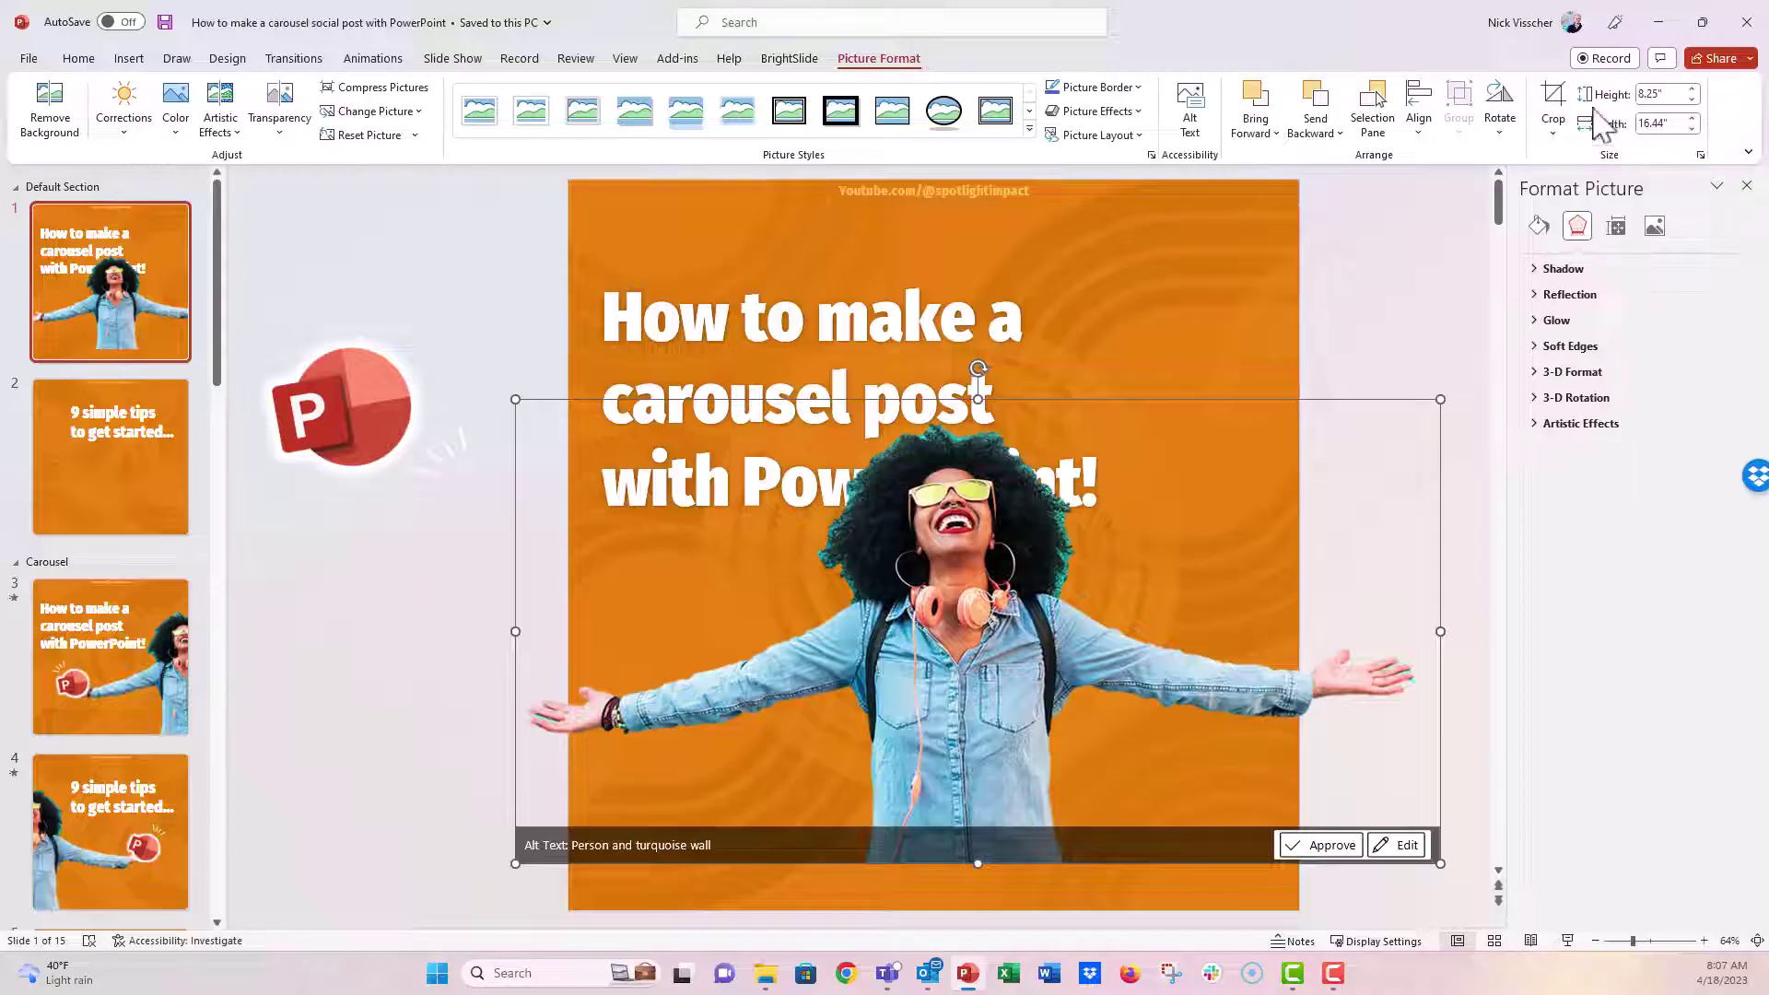
{"action": "left_click", "coordinate": [1553, 103]}
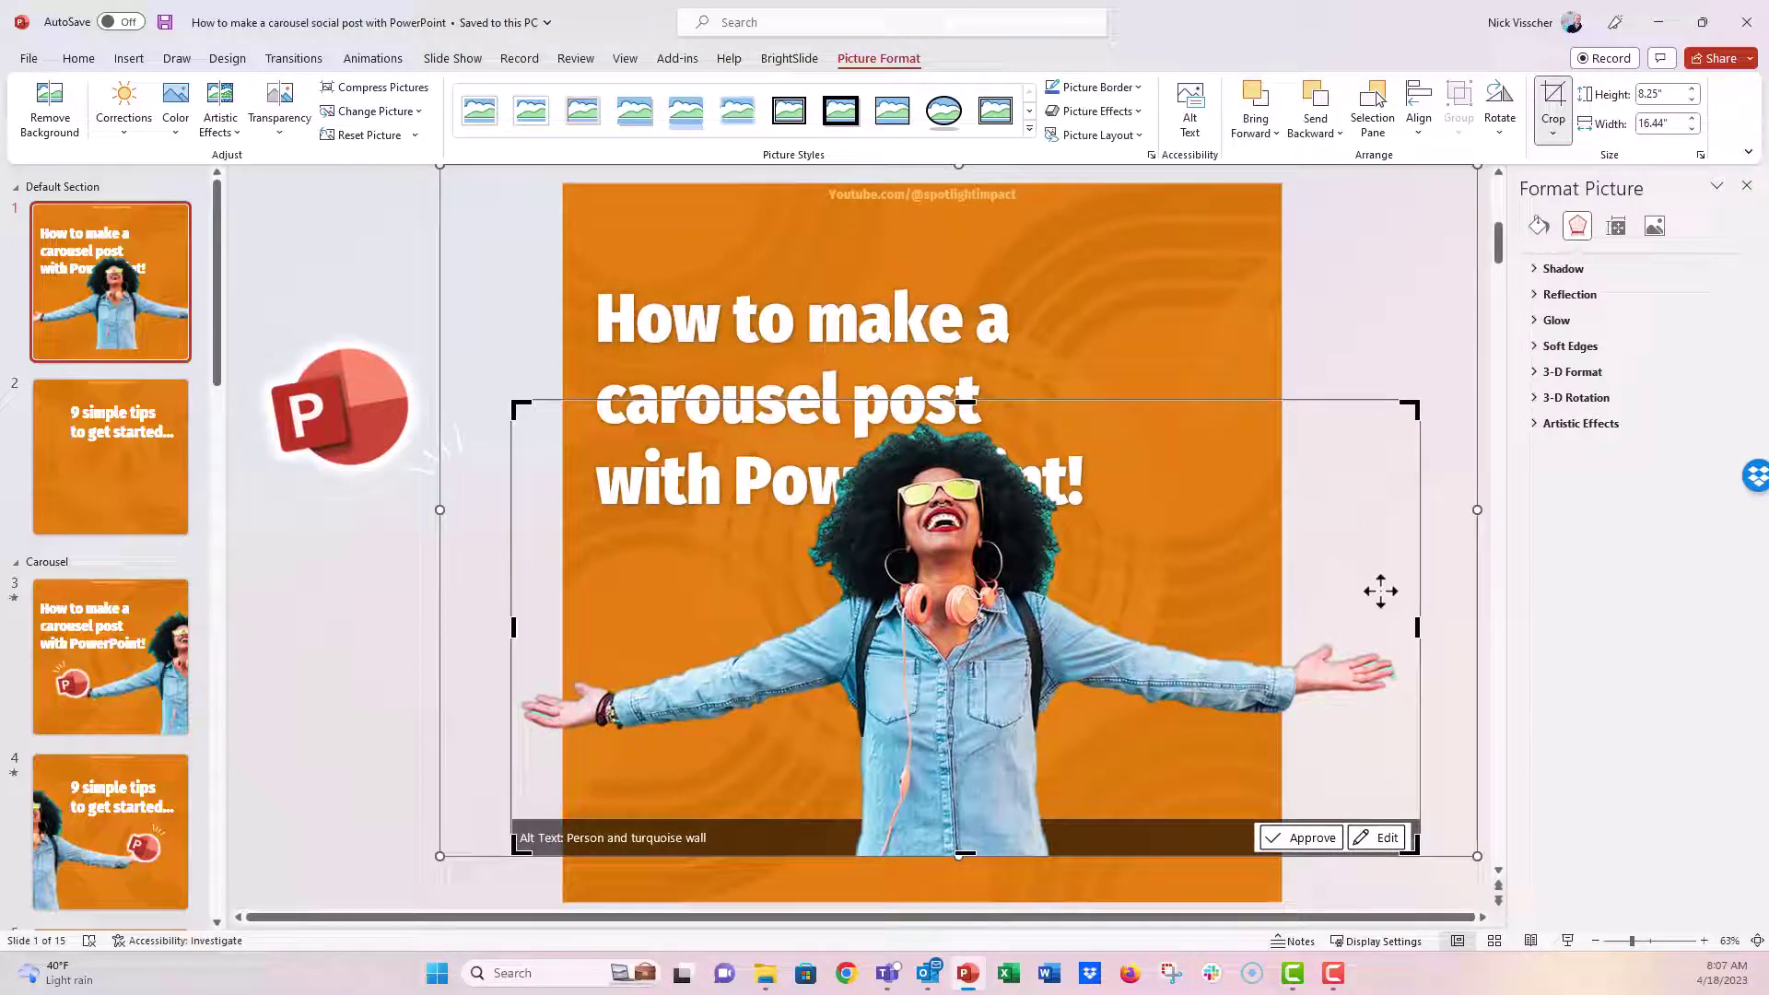
{"action": "left_click_drag", "start_coordinate": [1419, 624], "coordinate": [984, 661]}
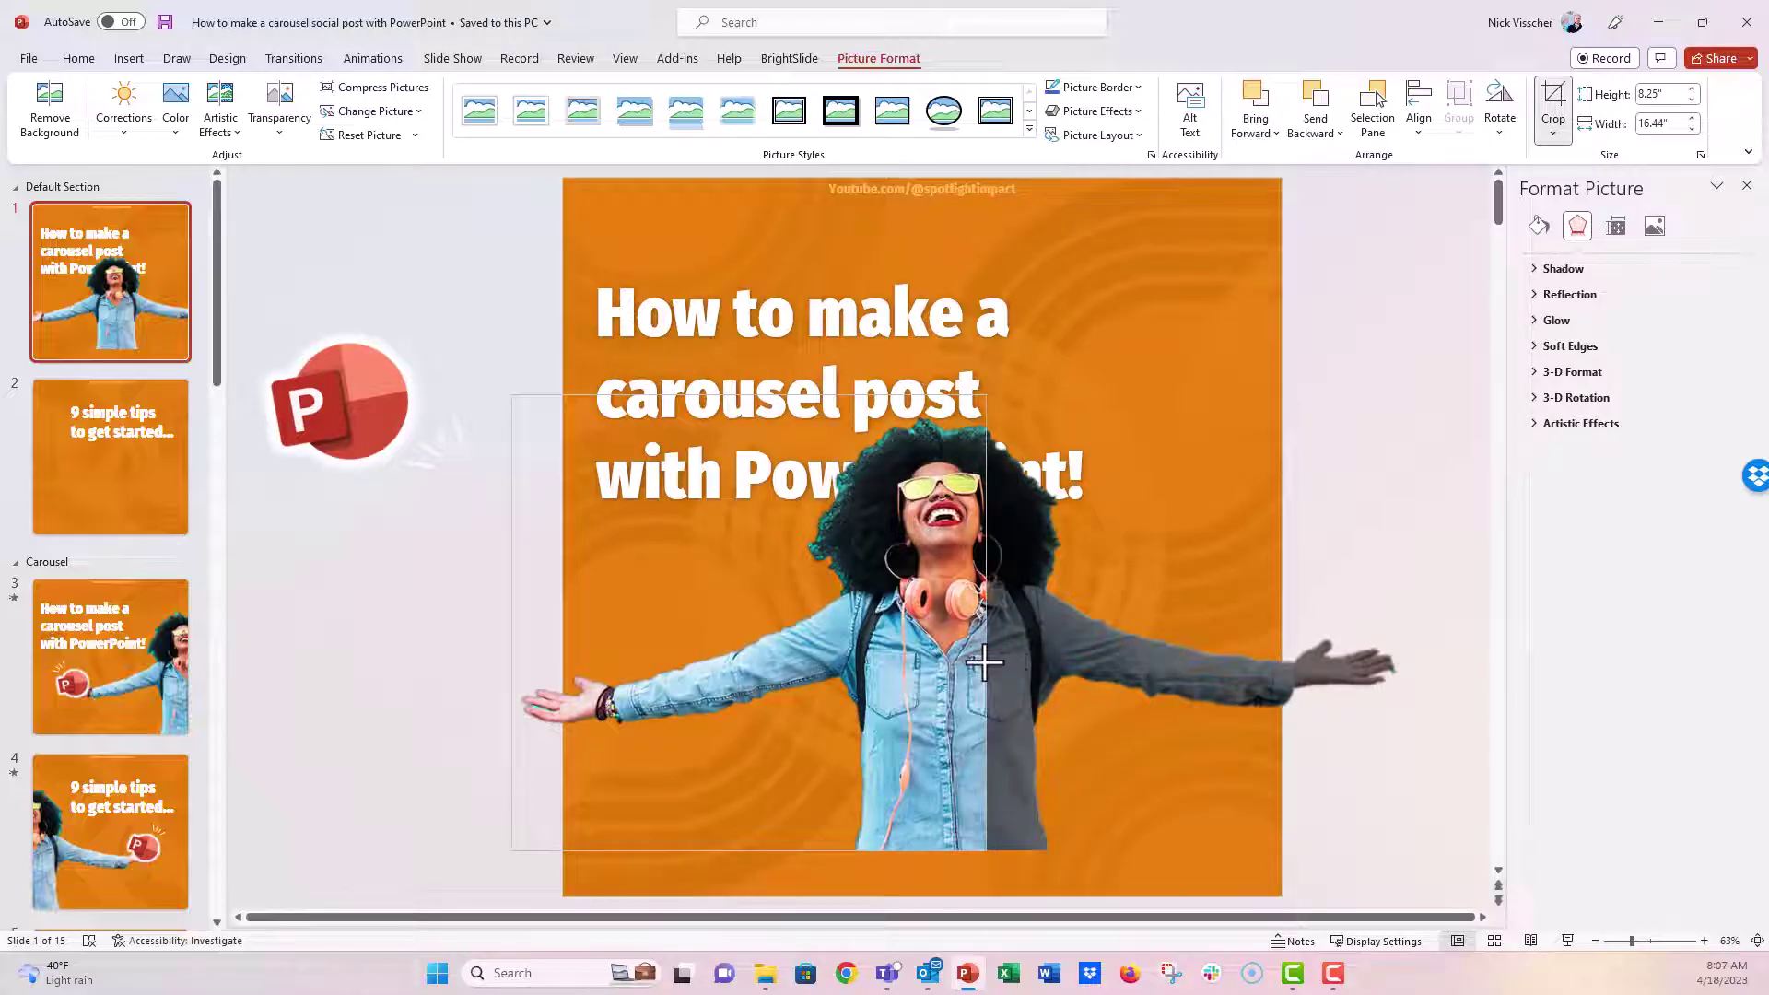
{"action": "left_click_drag", "start_coordinate": [983, 662], "coordinate": [978, 662]}
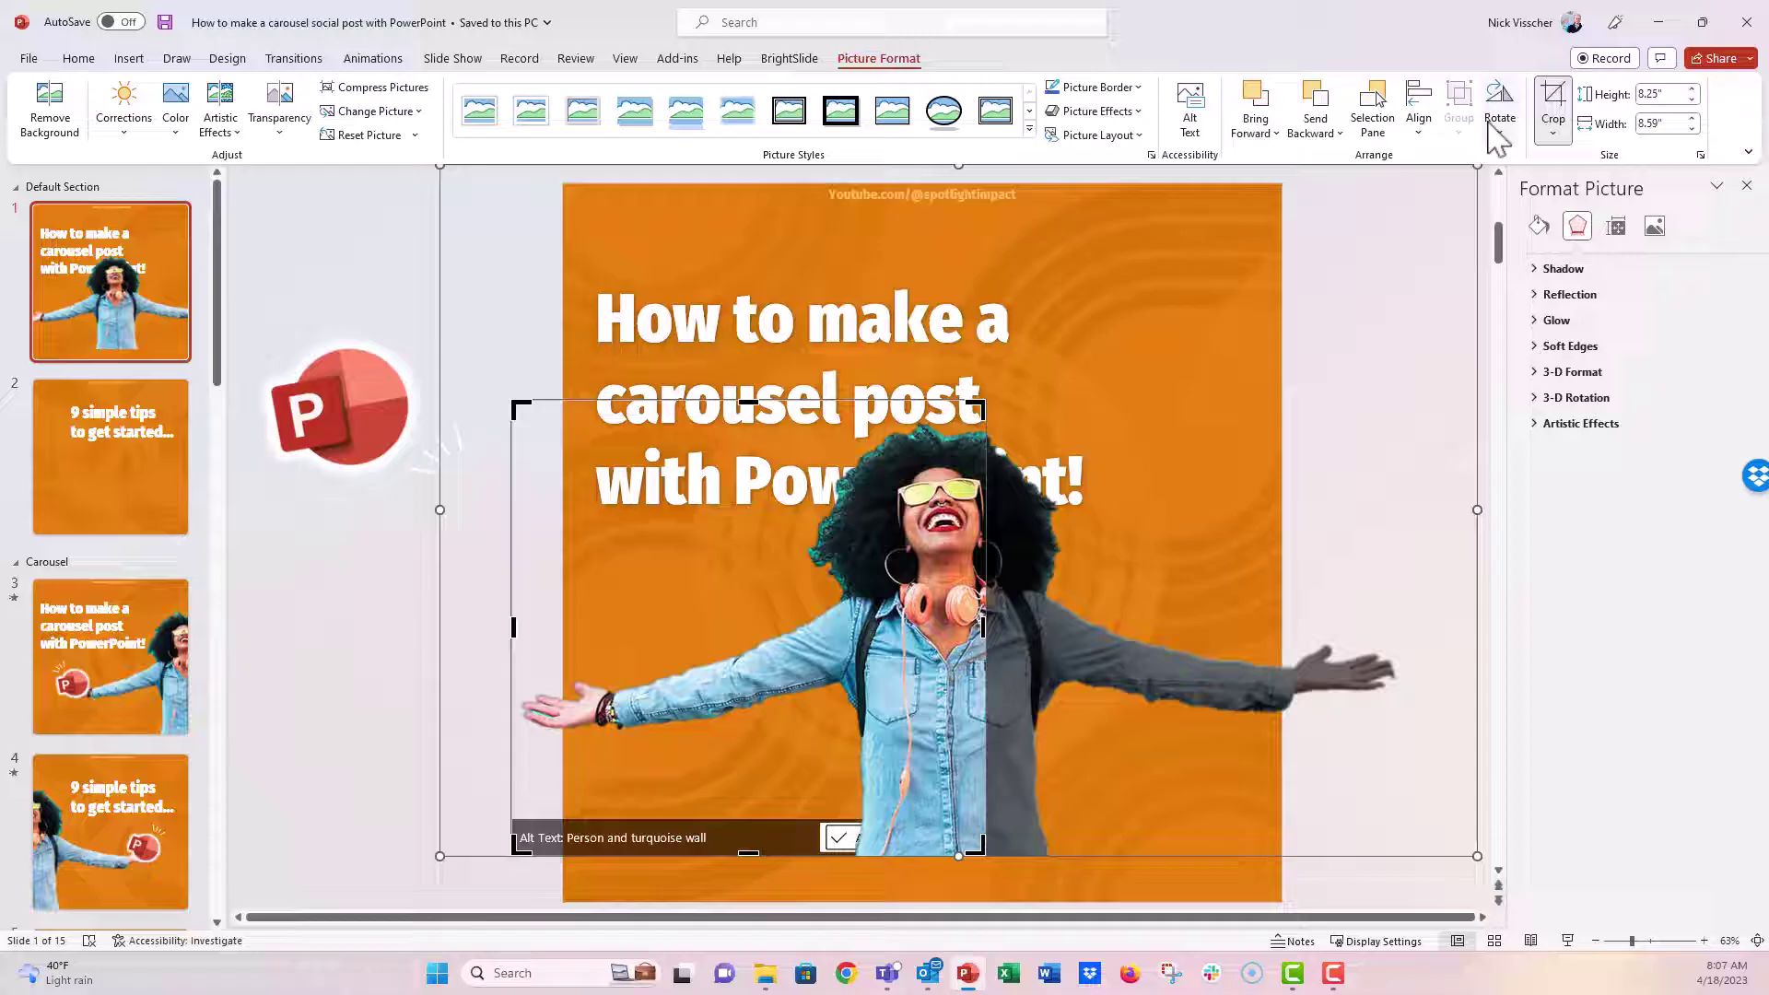
{"action": "left_click", "coordinate": [1554, 96]}
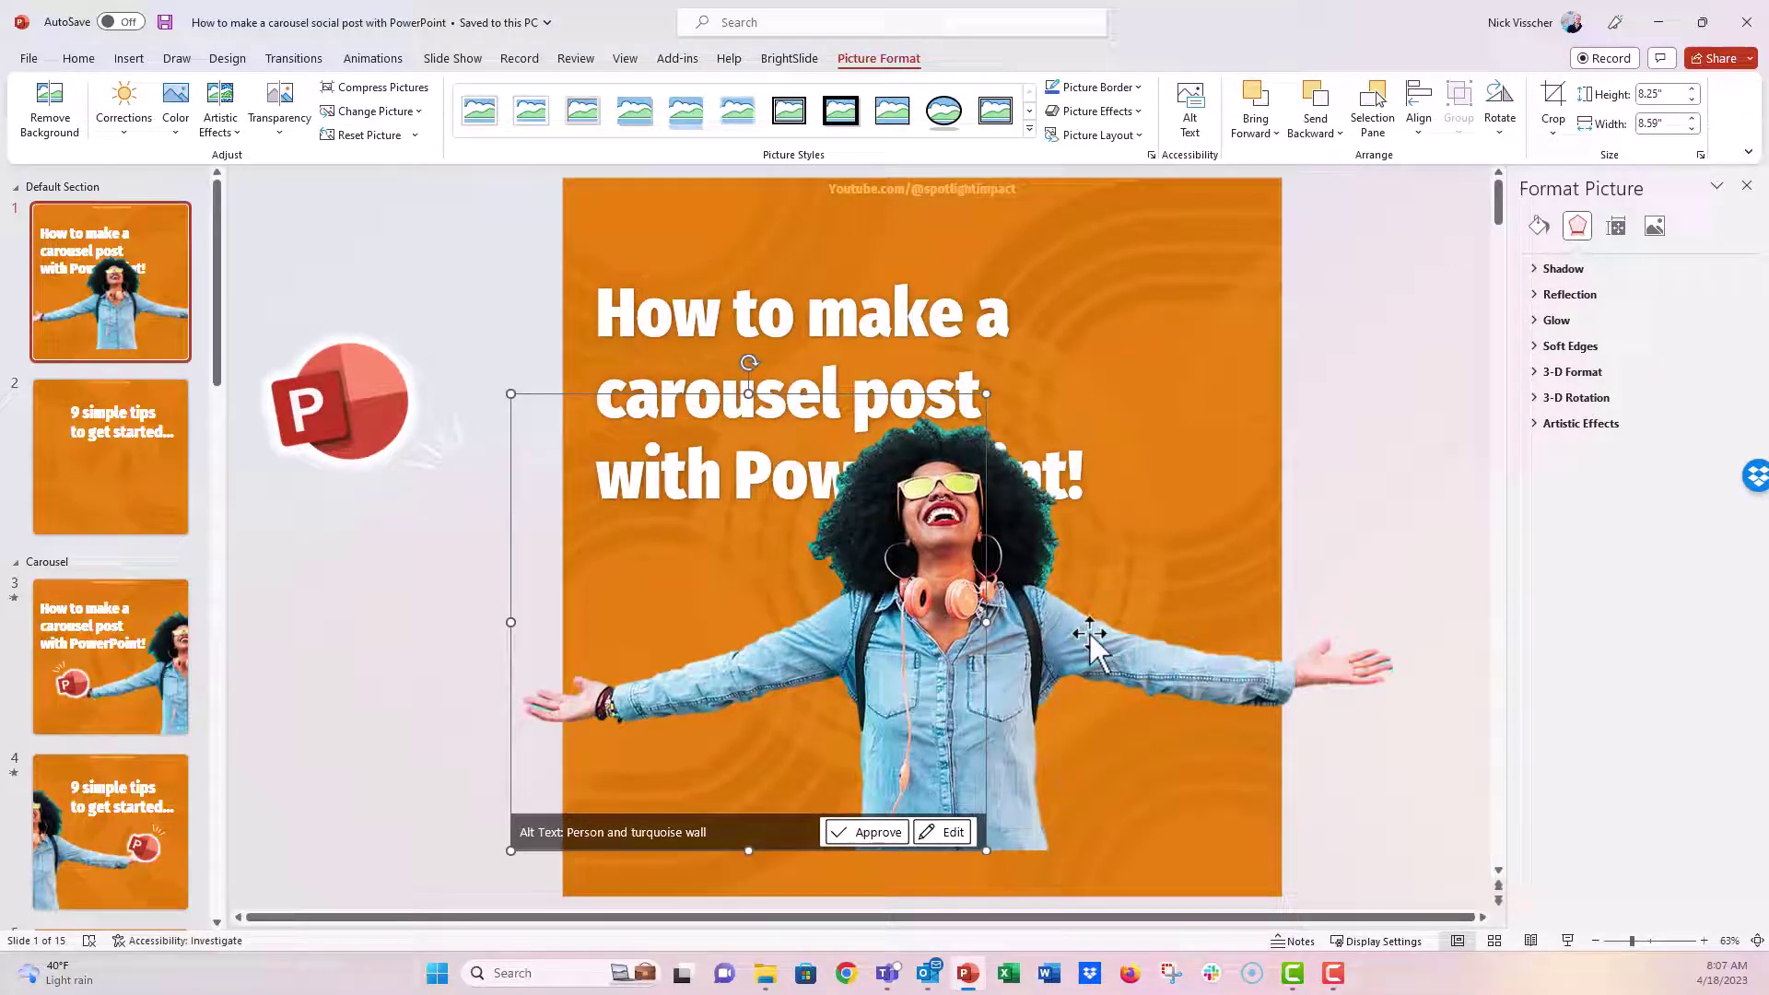
{"action": "key", "text": "ctrl+z"}
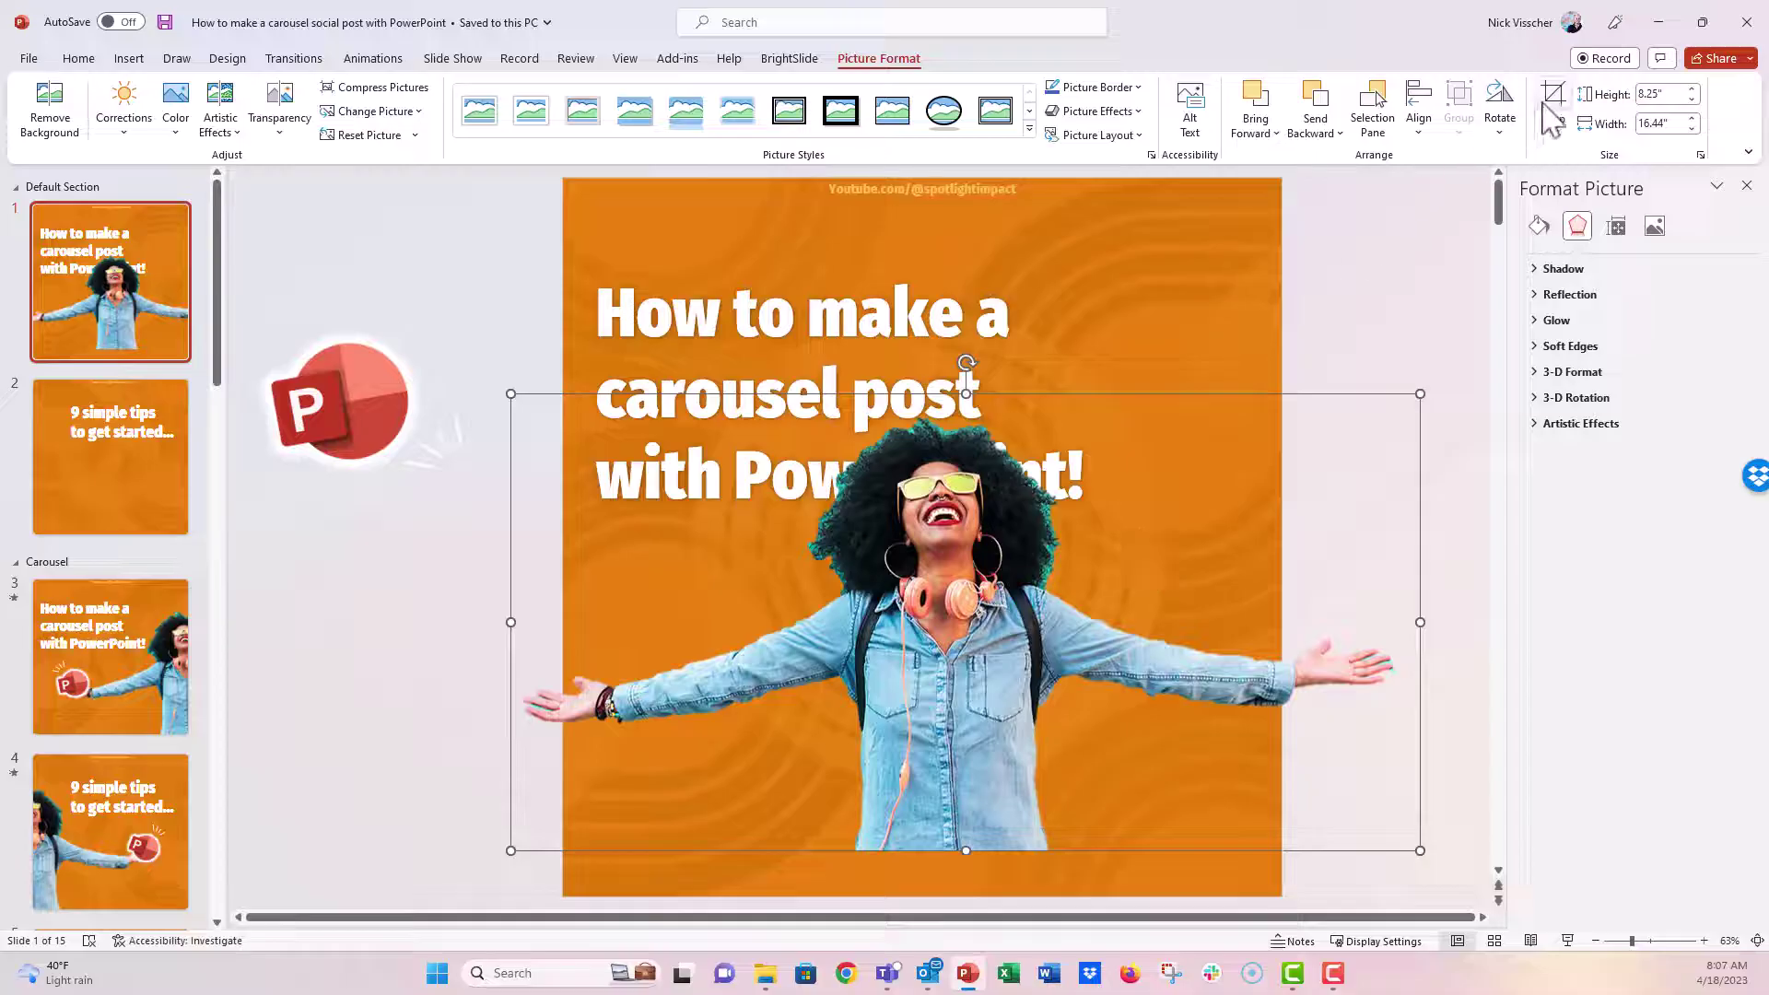
Crop away the left part of the duplicate woman picture, leaving a 7.86" piece.
{"action": "left_click", "coordinate": [1553, 103]}
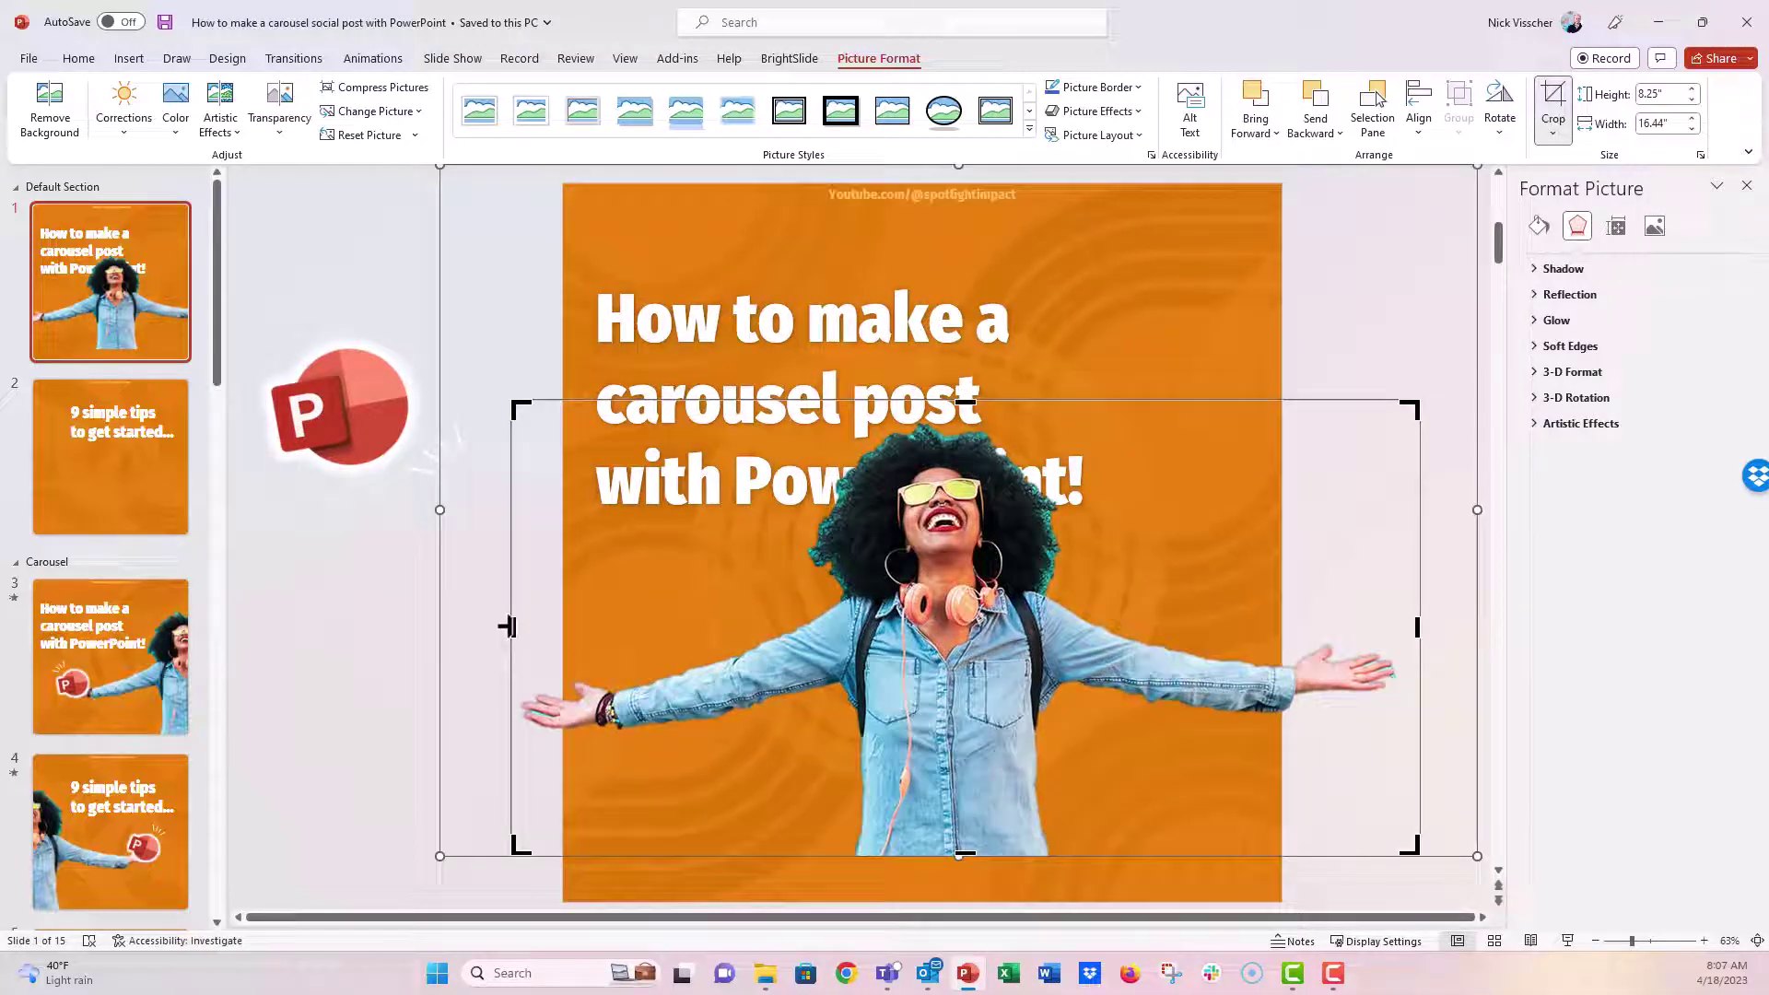
{"action": "left_click_drag", "start_coordinate": [508, 626], "coordinate": [985, 655]}
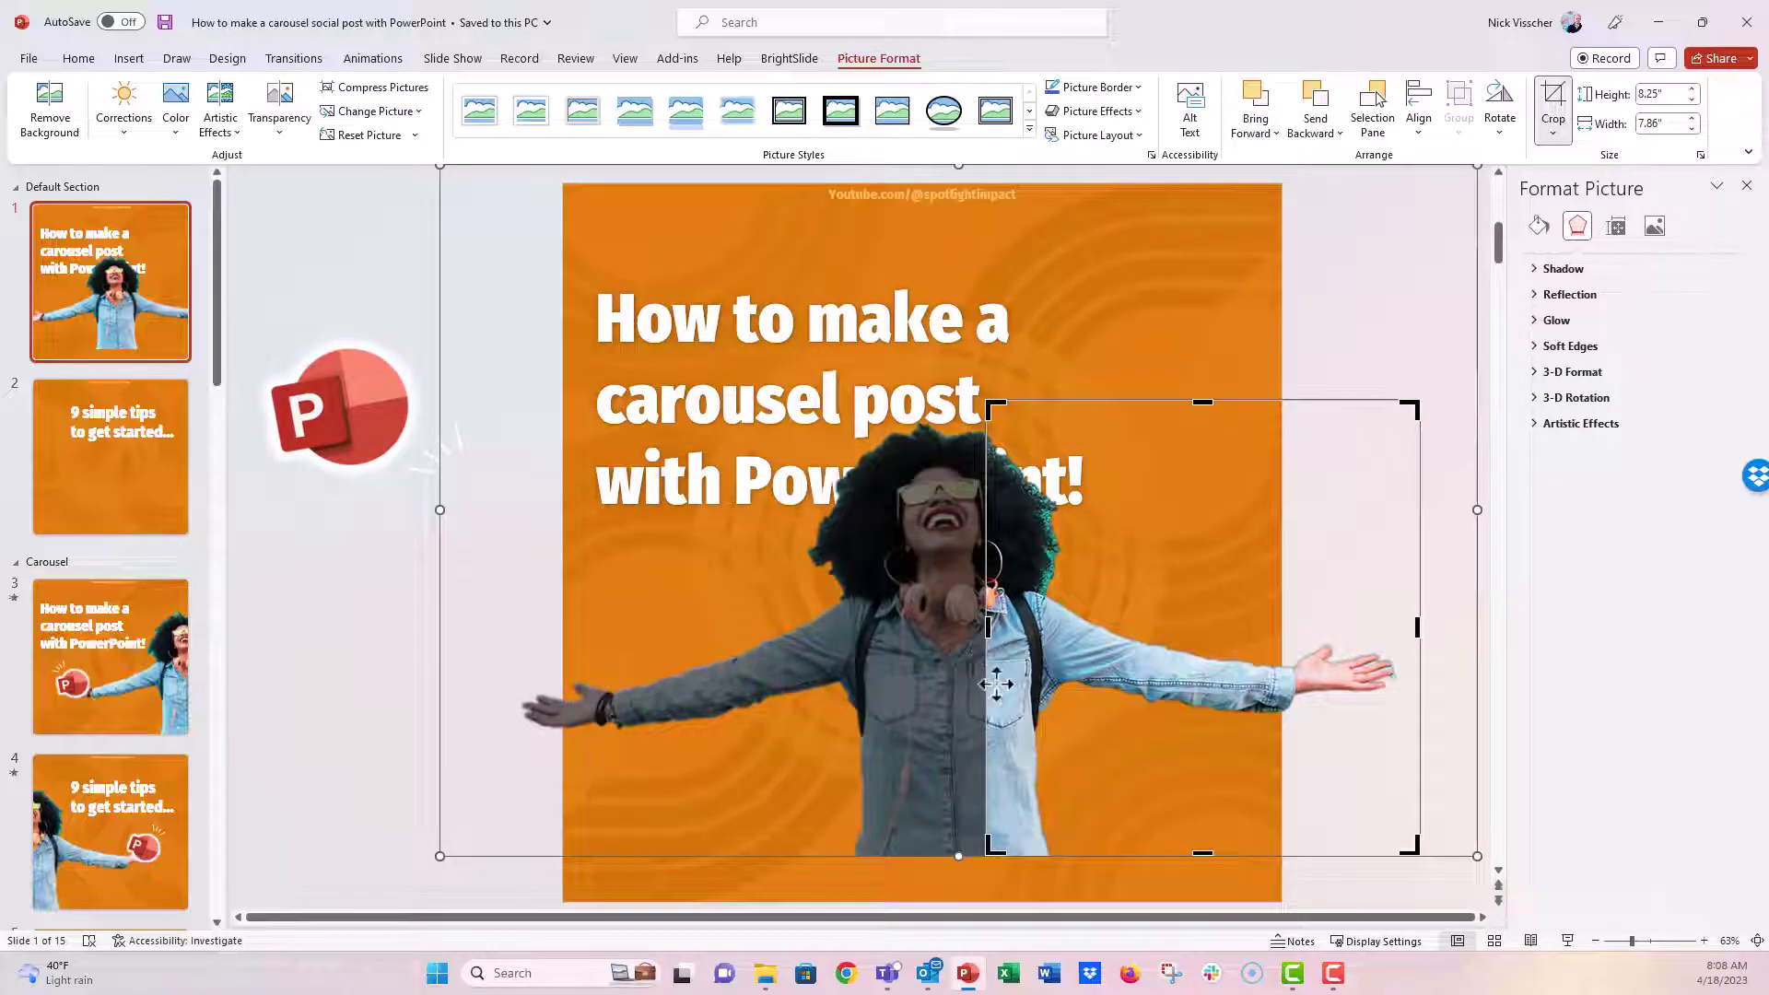
{"action": "left_click", "coordinate": [1557, 102]}
Place the cropped woman at slide 1's right edge and the arm piece beside the slide's left.
{"action": "left_click_drag", "start_coordinate": [1022, 608], "coordinate": [1292, 397]}
{"action": "left_click_drag", "start_coordinate": [891, 658], "coordinate": [1186, 700]}
{"action": "left_click_drag", "start_coordinate": [1279, 428], "coordinate": [352, 647]}
{"action": "left_click", "coordinate": [1279, 649]}
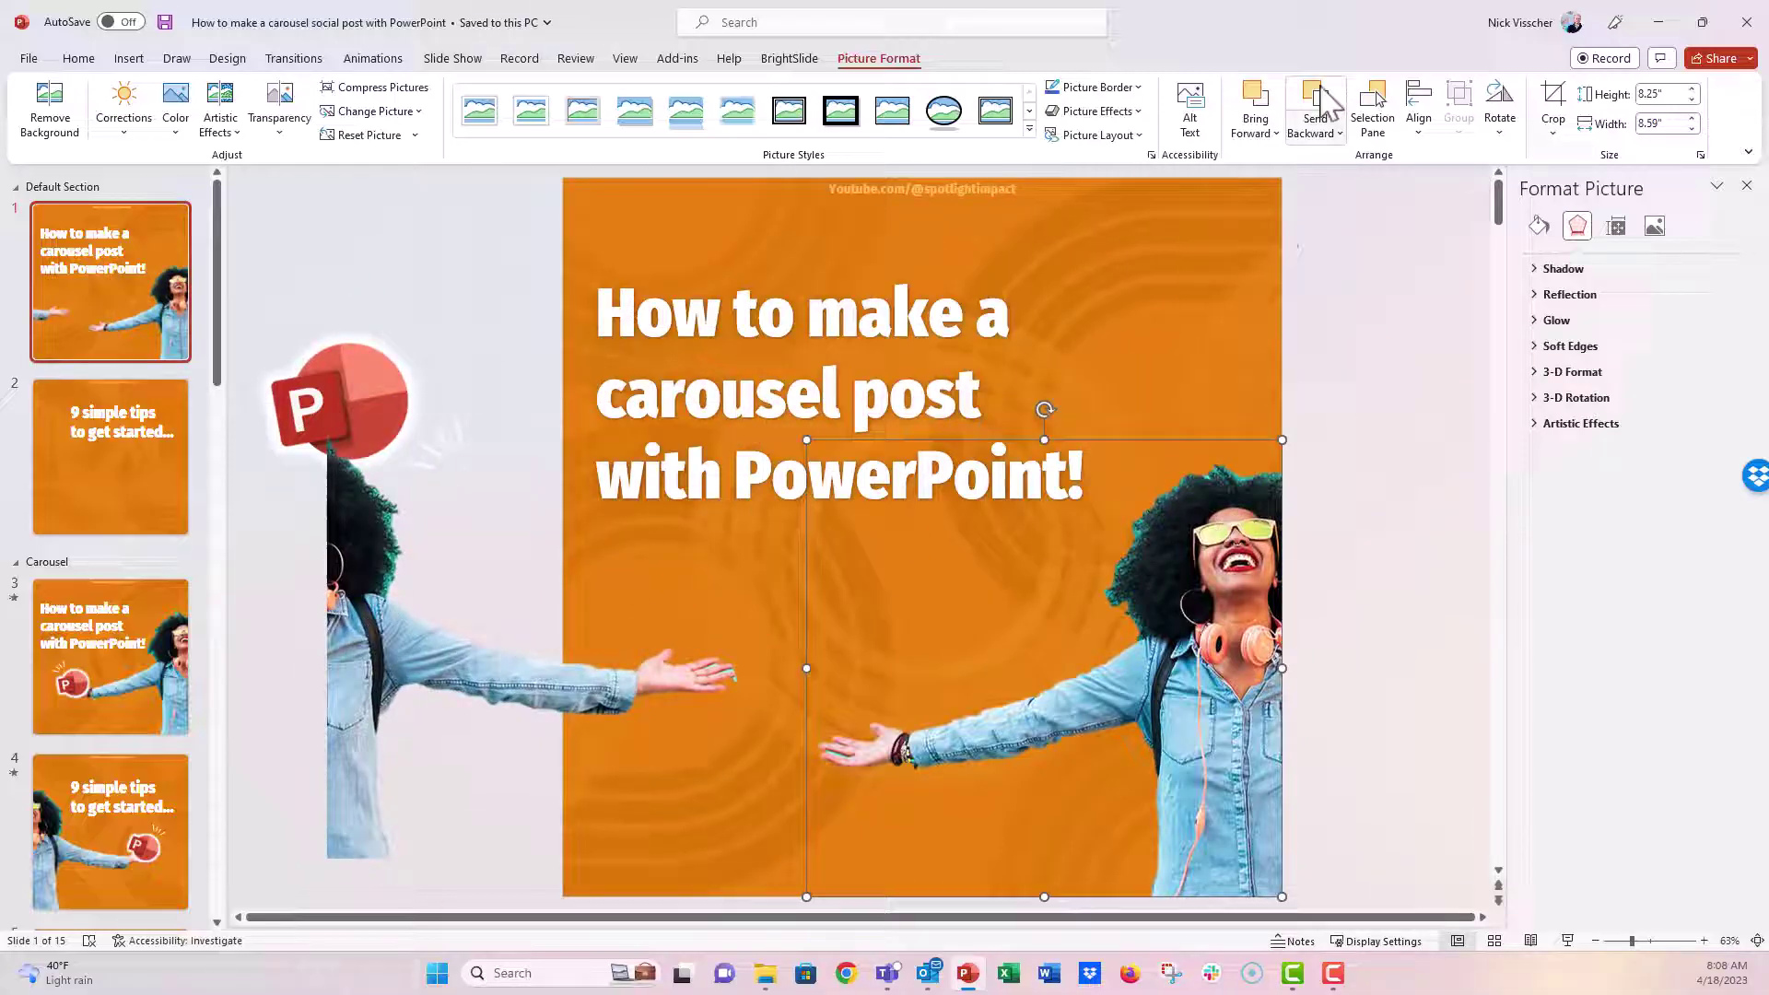
Align the face piece to slide 1's right edge and cut the left-arm piece.
{"action": "left_click", "coordinate": [1420, 127]}
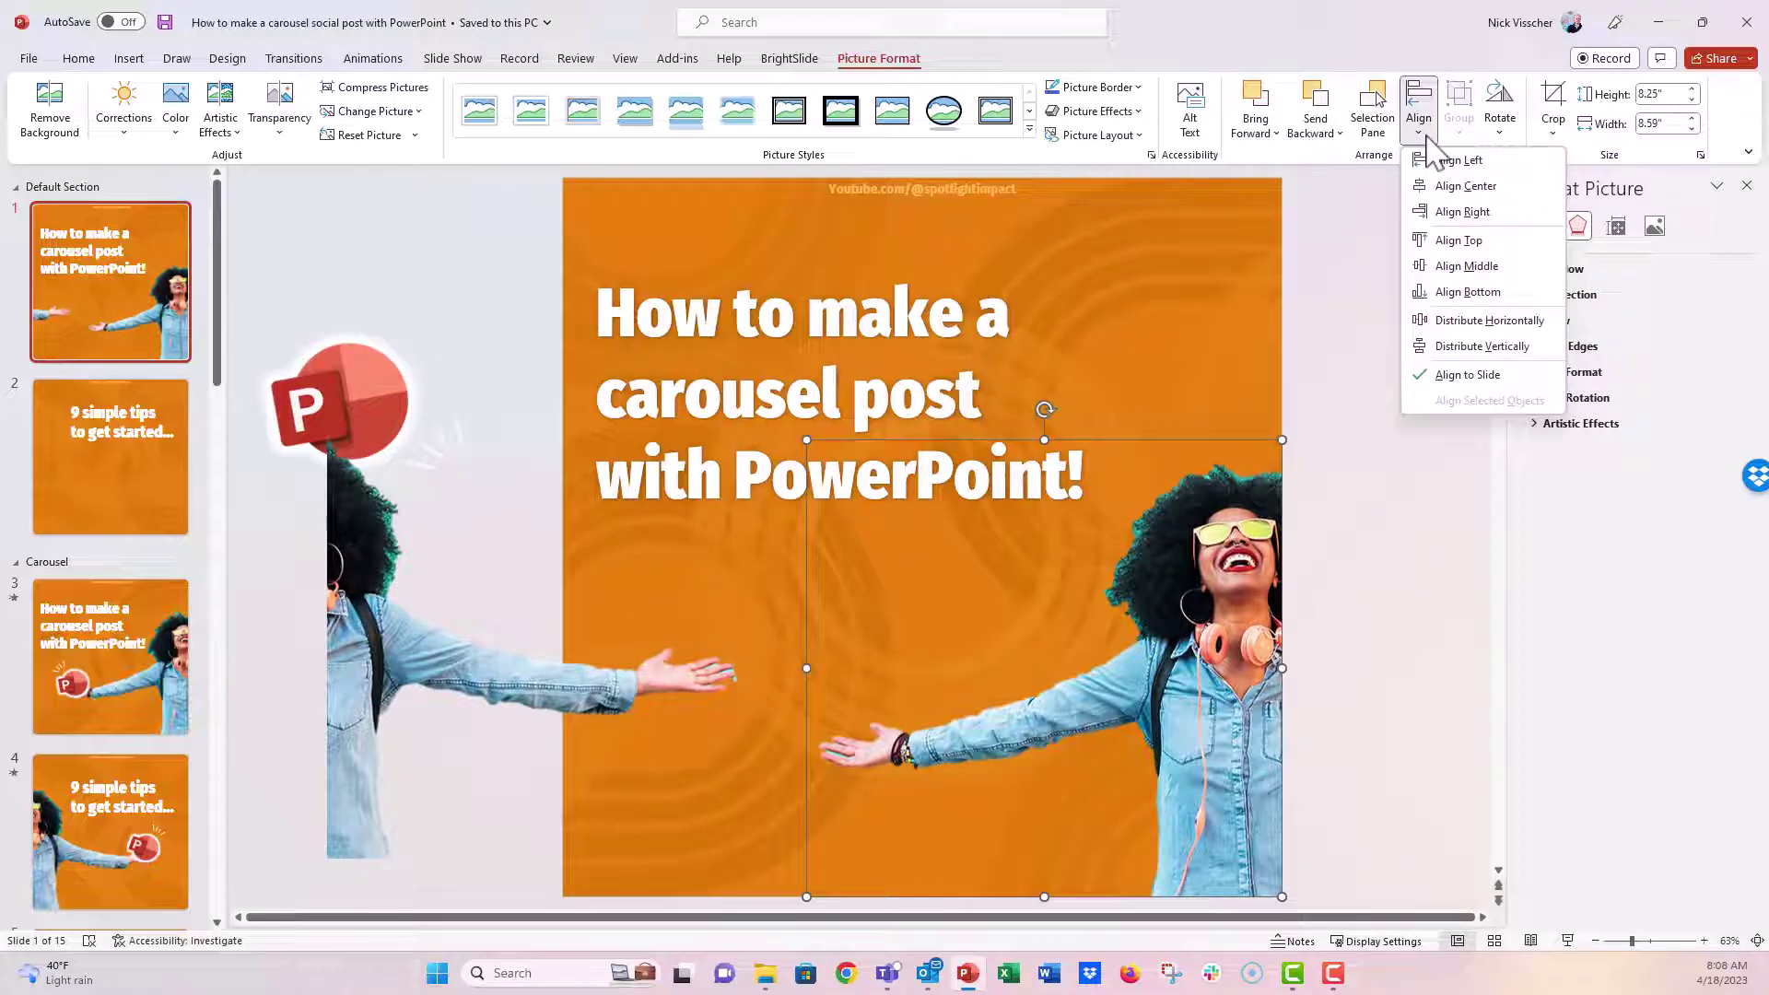
{"action": "left_click", "coordinate": [1456, 211]}
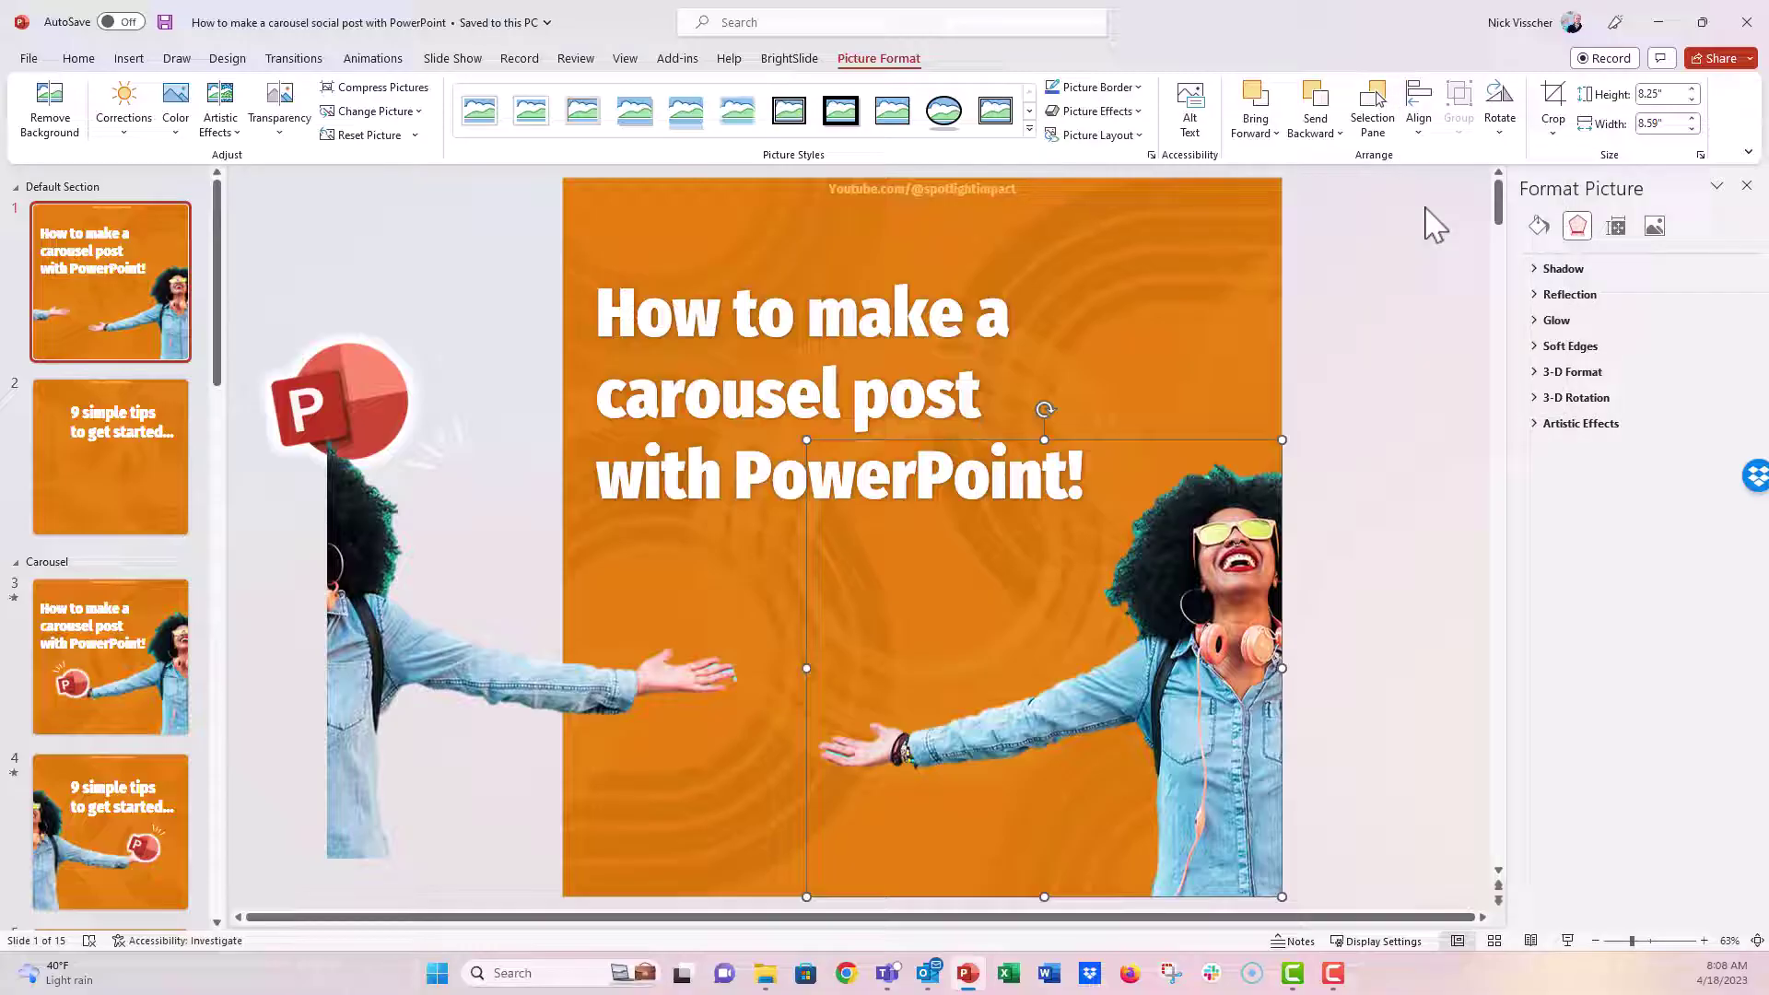
{"action": "left_click", "coordinate": [352, 629]}
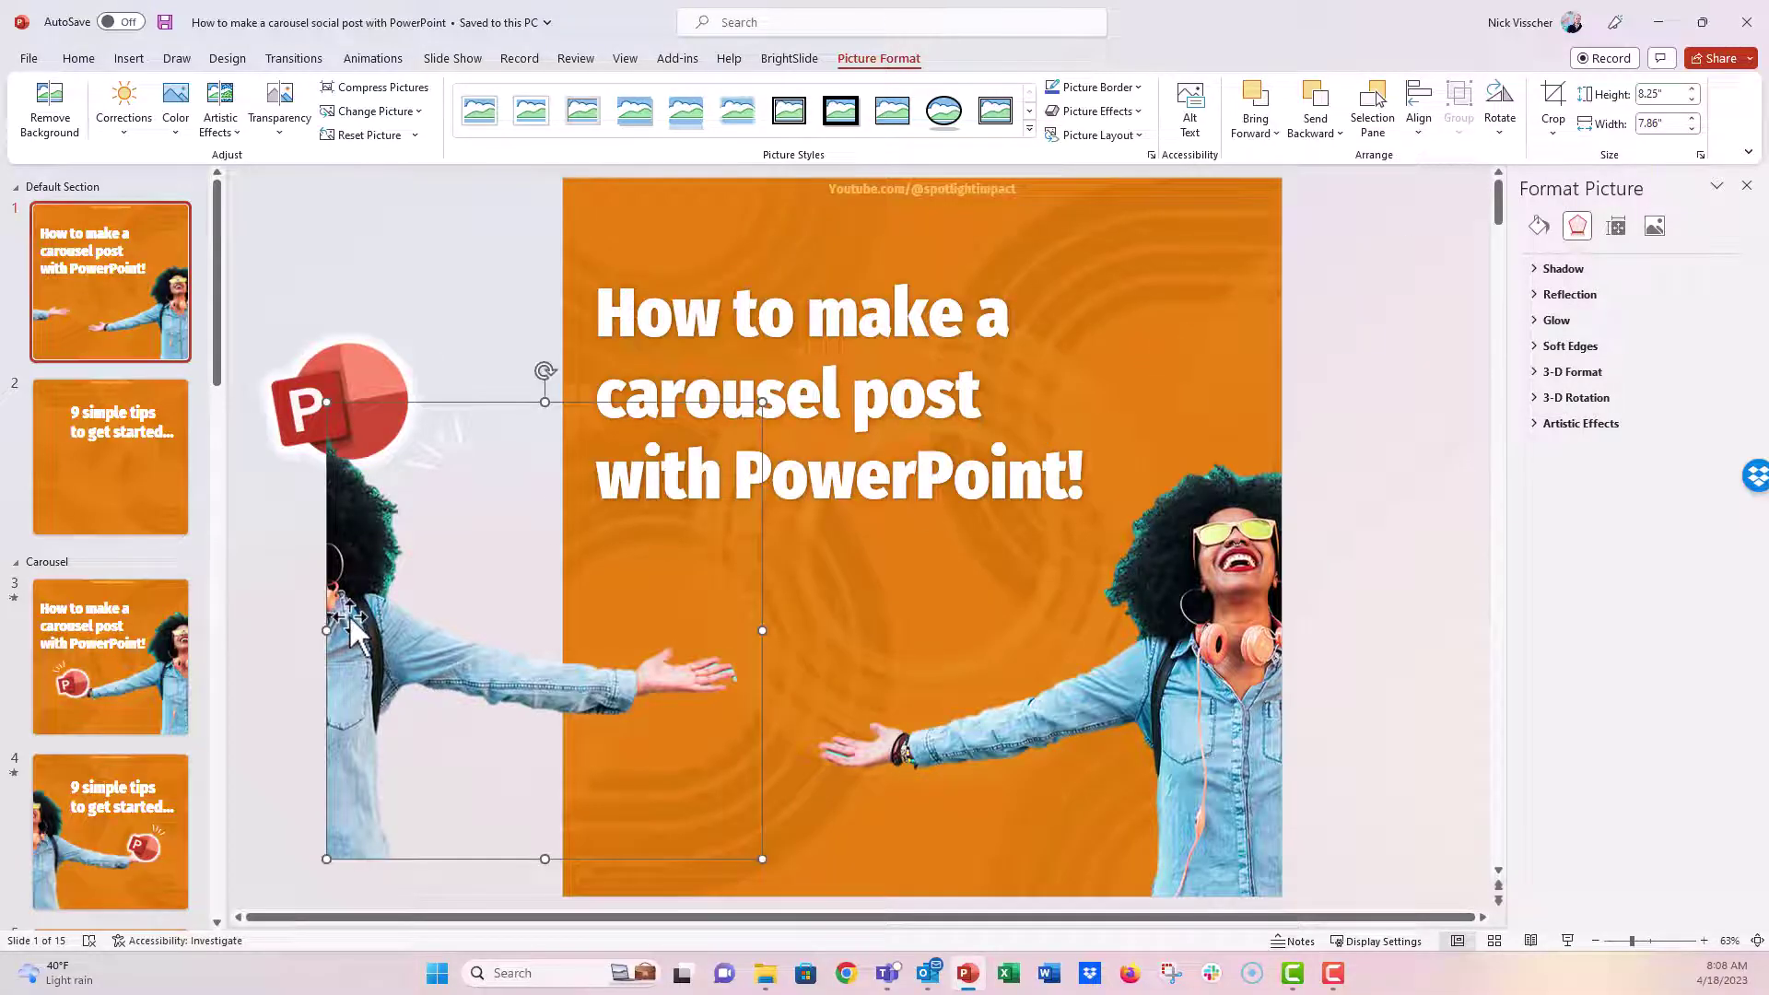
{"action": "key", "text": "ctrl+x"}
Paste the arm piece onto slide 2 and line it up with the slide's left edge.
{"action": "left_click", "coordinate": [167, 492]}
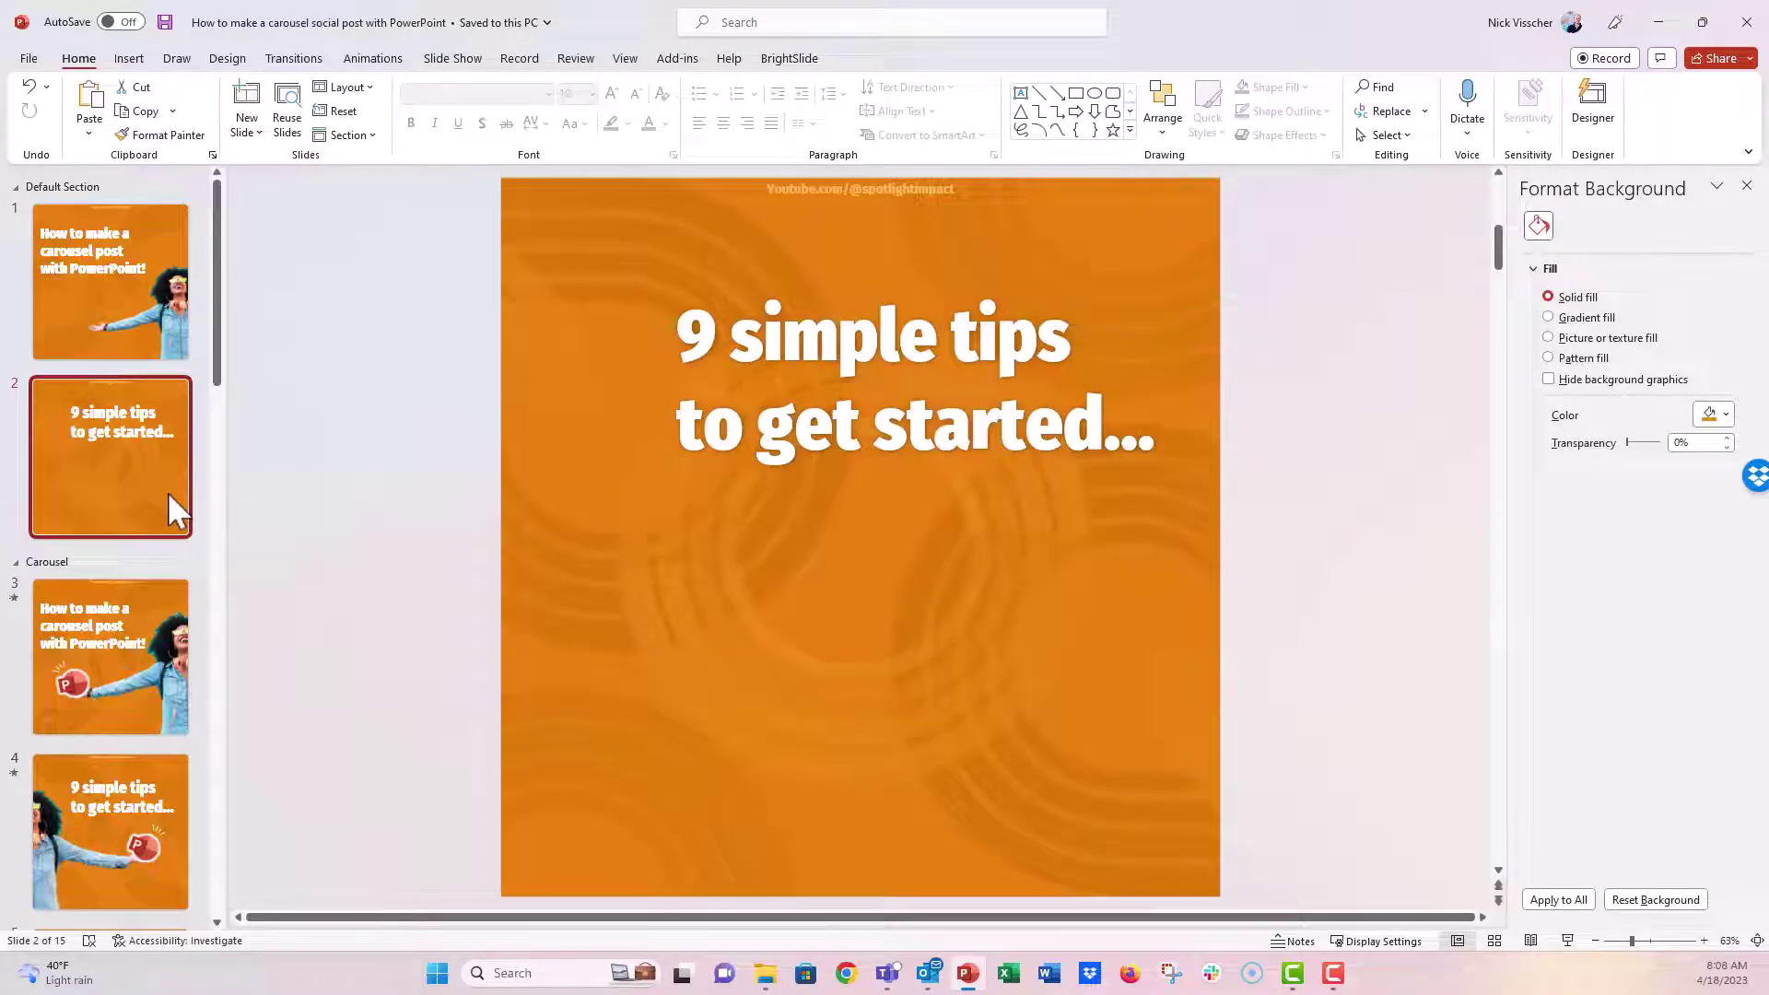
{"action": "key", "text": "ctrl+v"}
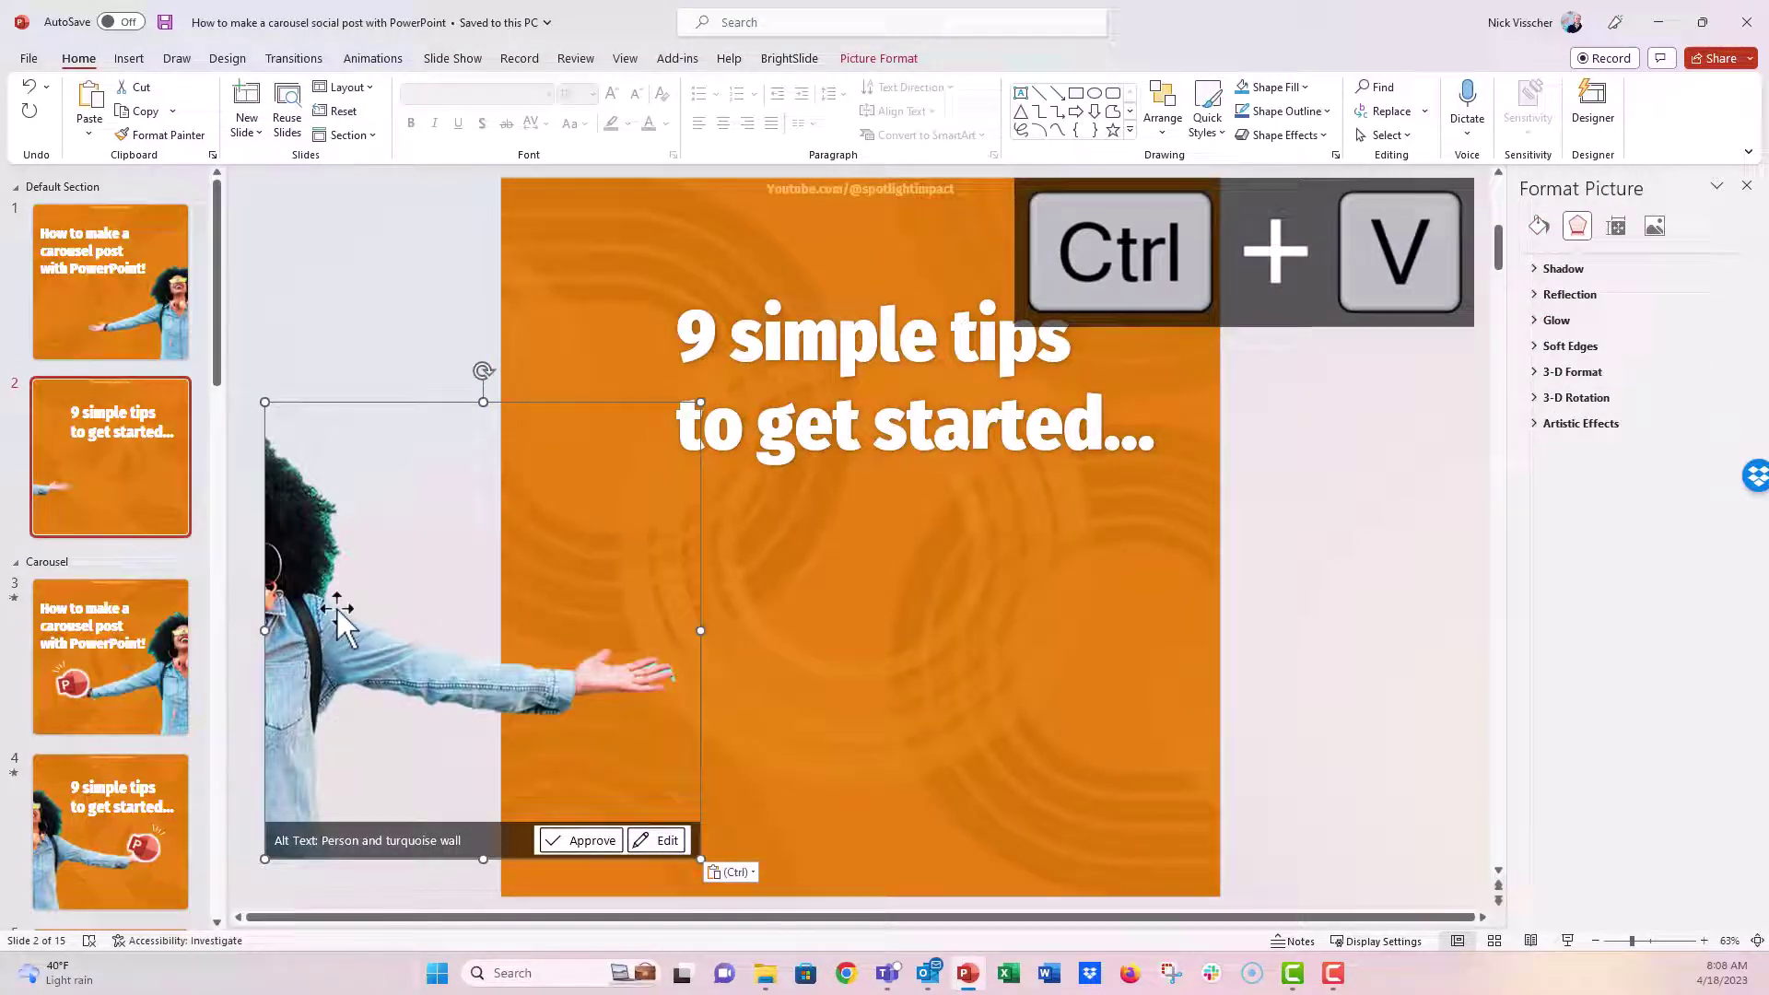
{"action": "left_click_drag", "start_coordinate": [324, 626], "coordinate": [542, 659]}
{"action": "left_click", "coordinate": [1163, 134]}
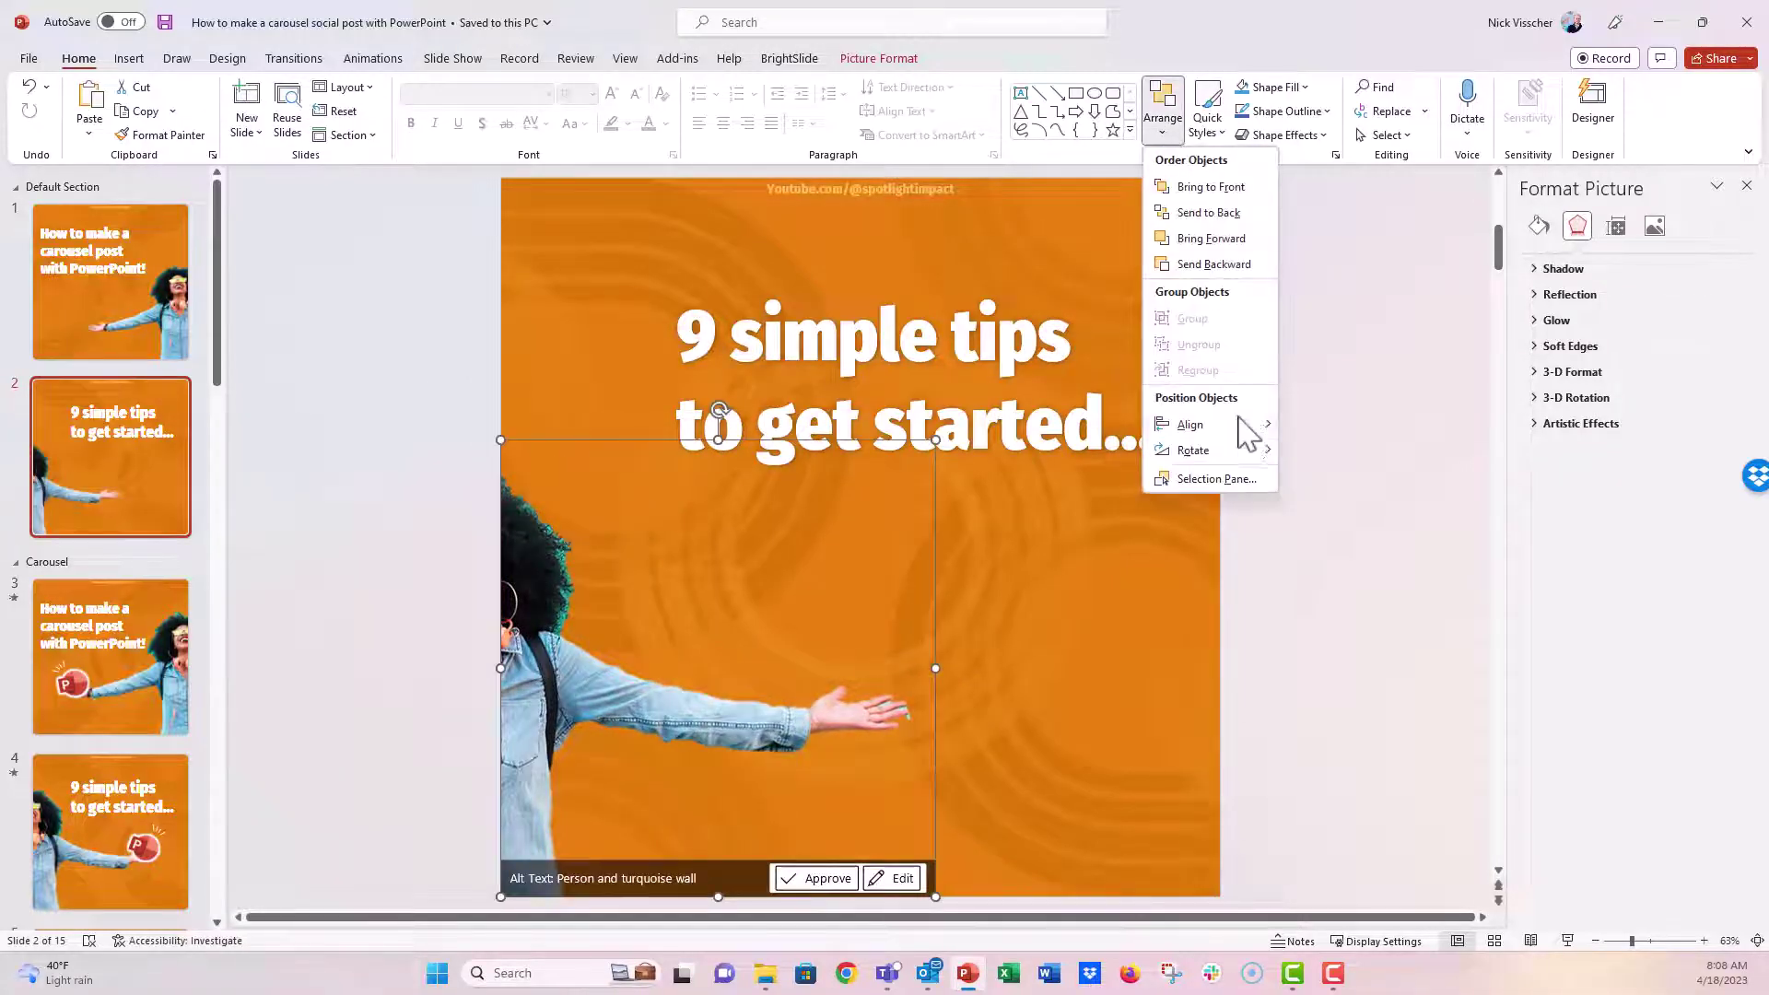
{"action": "left_click", "coordinate": [1312, 430]}
{"action": "left_click", "coordinate": [379, 510]}
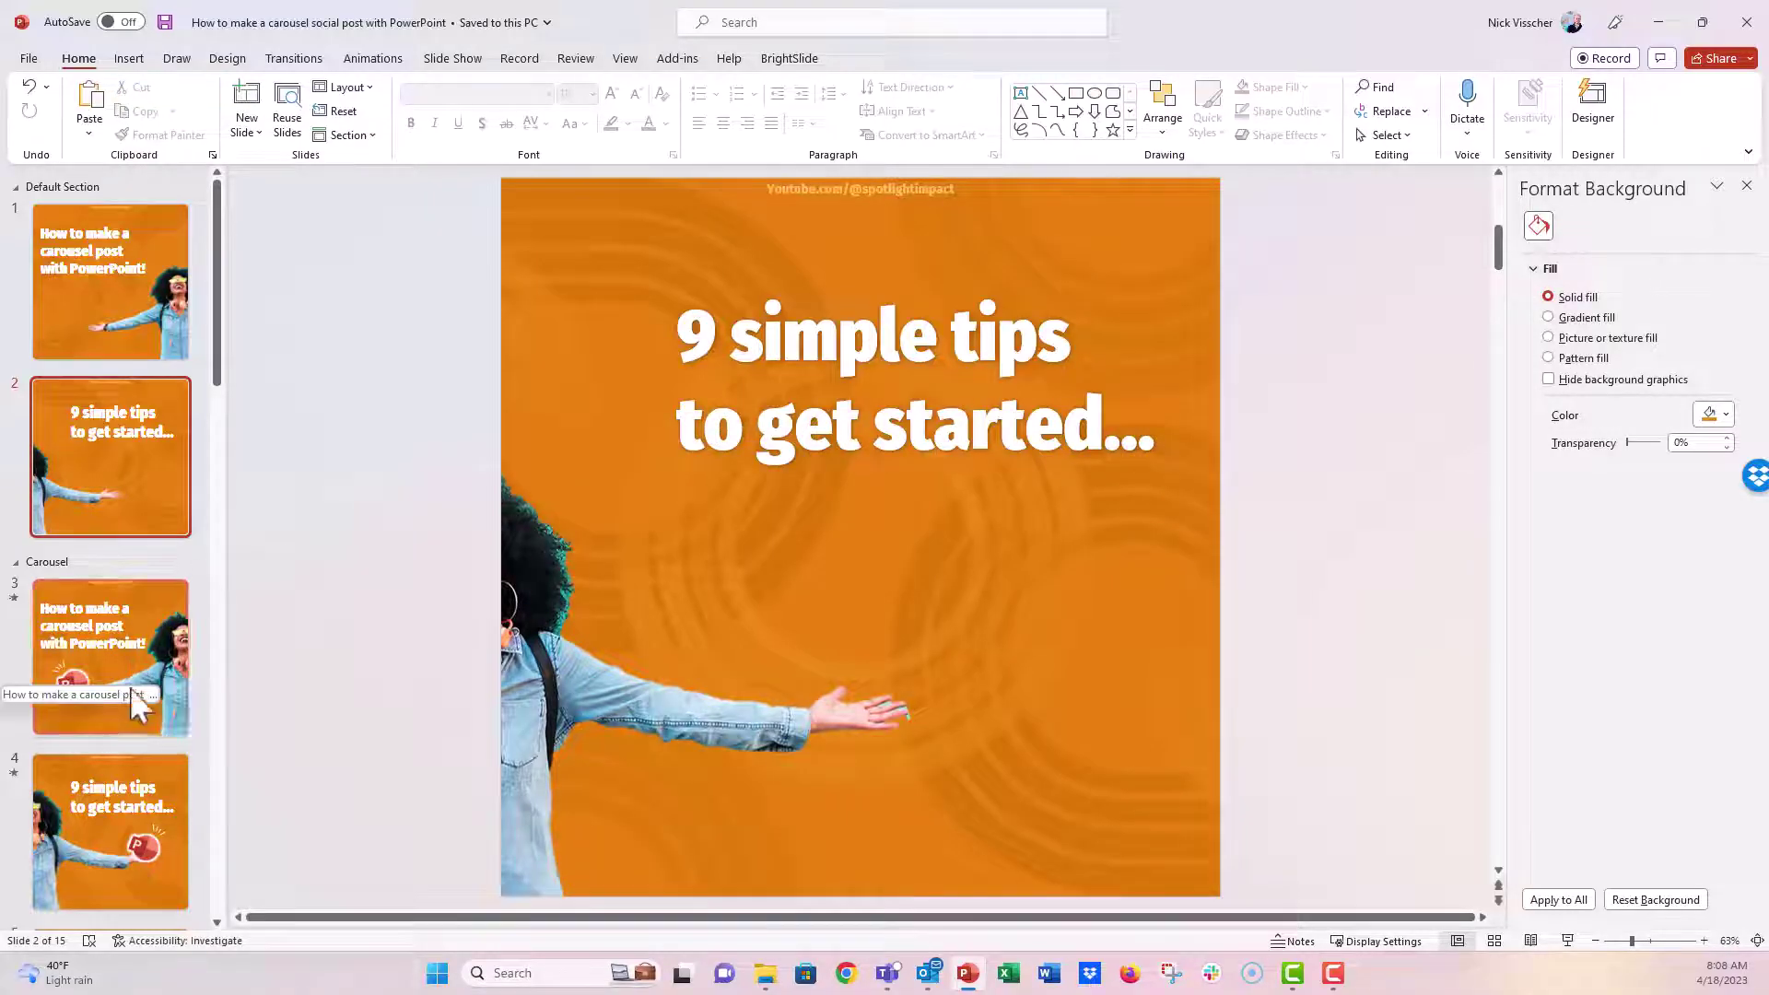
Select the slide 1 and slide 2 thumbnails together.
{"action": "left_click", "coordinate": [104, 277]}
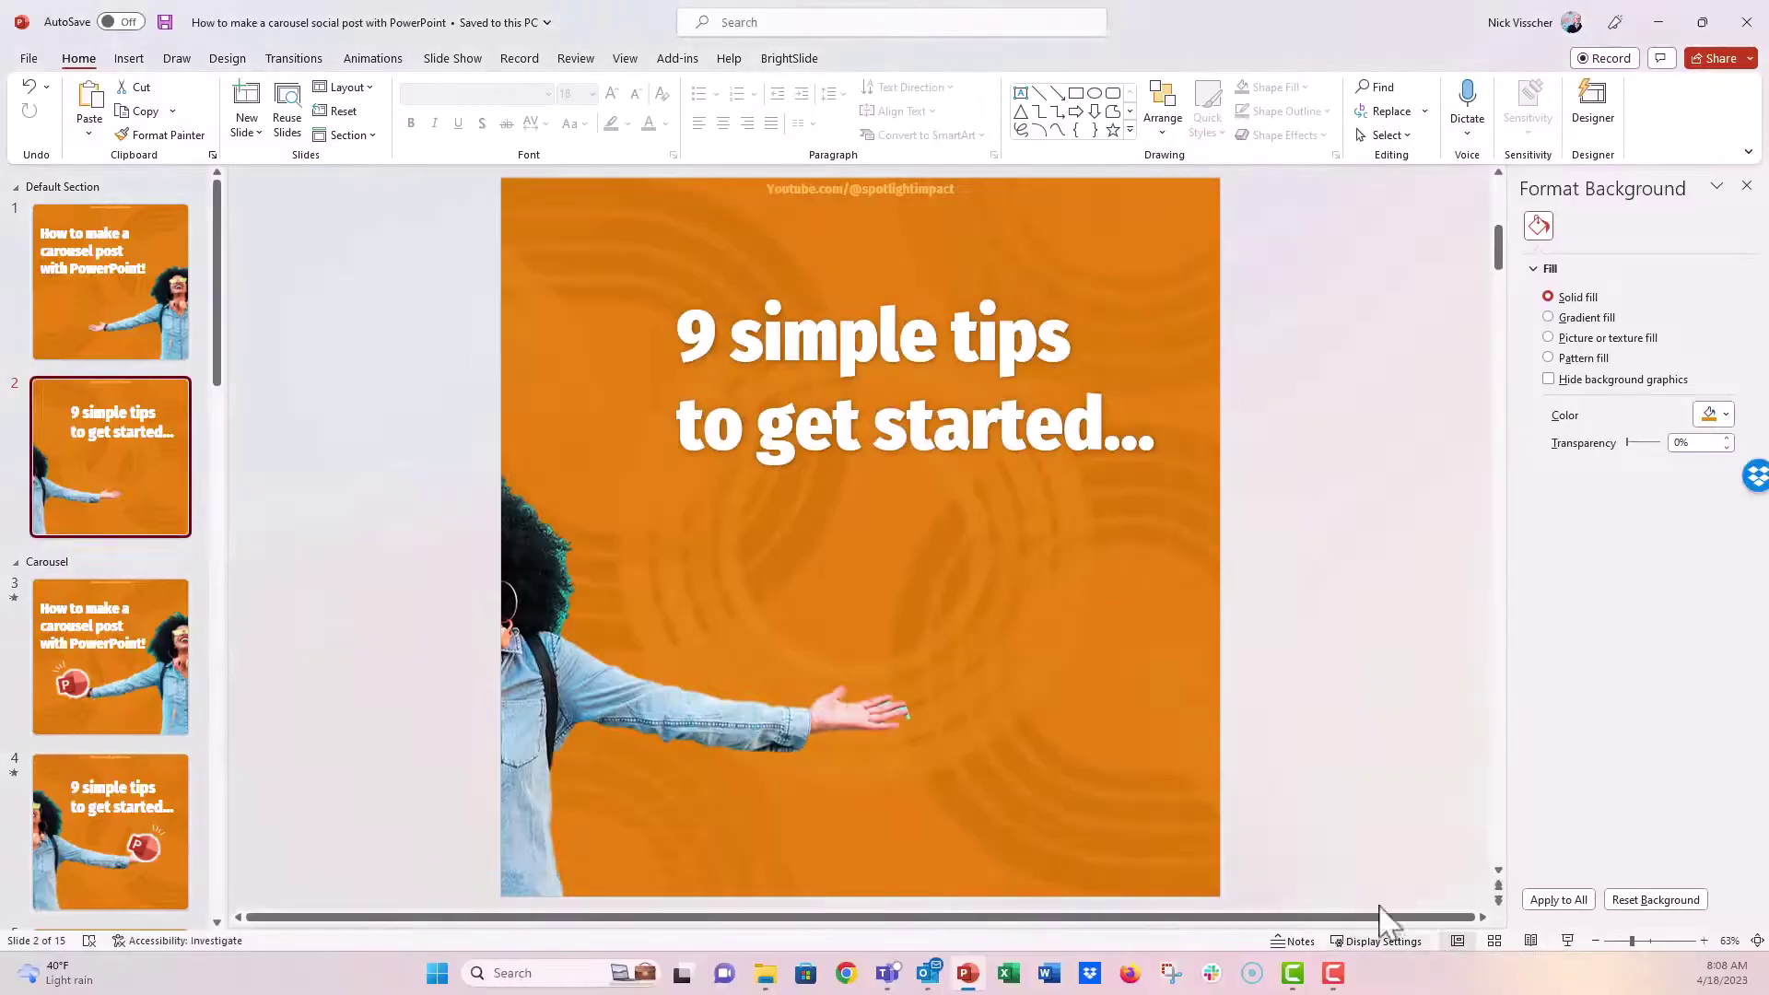
{"action": "left_click", "coordinate": [168, 327]}
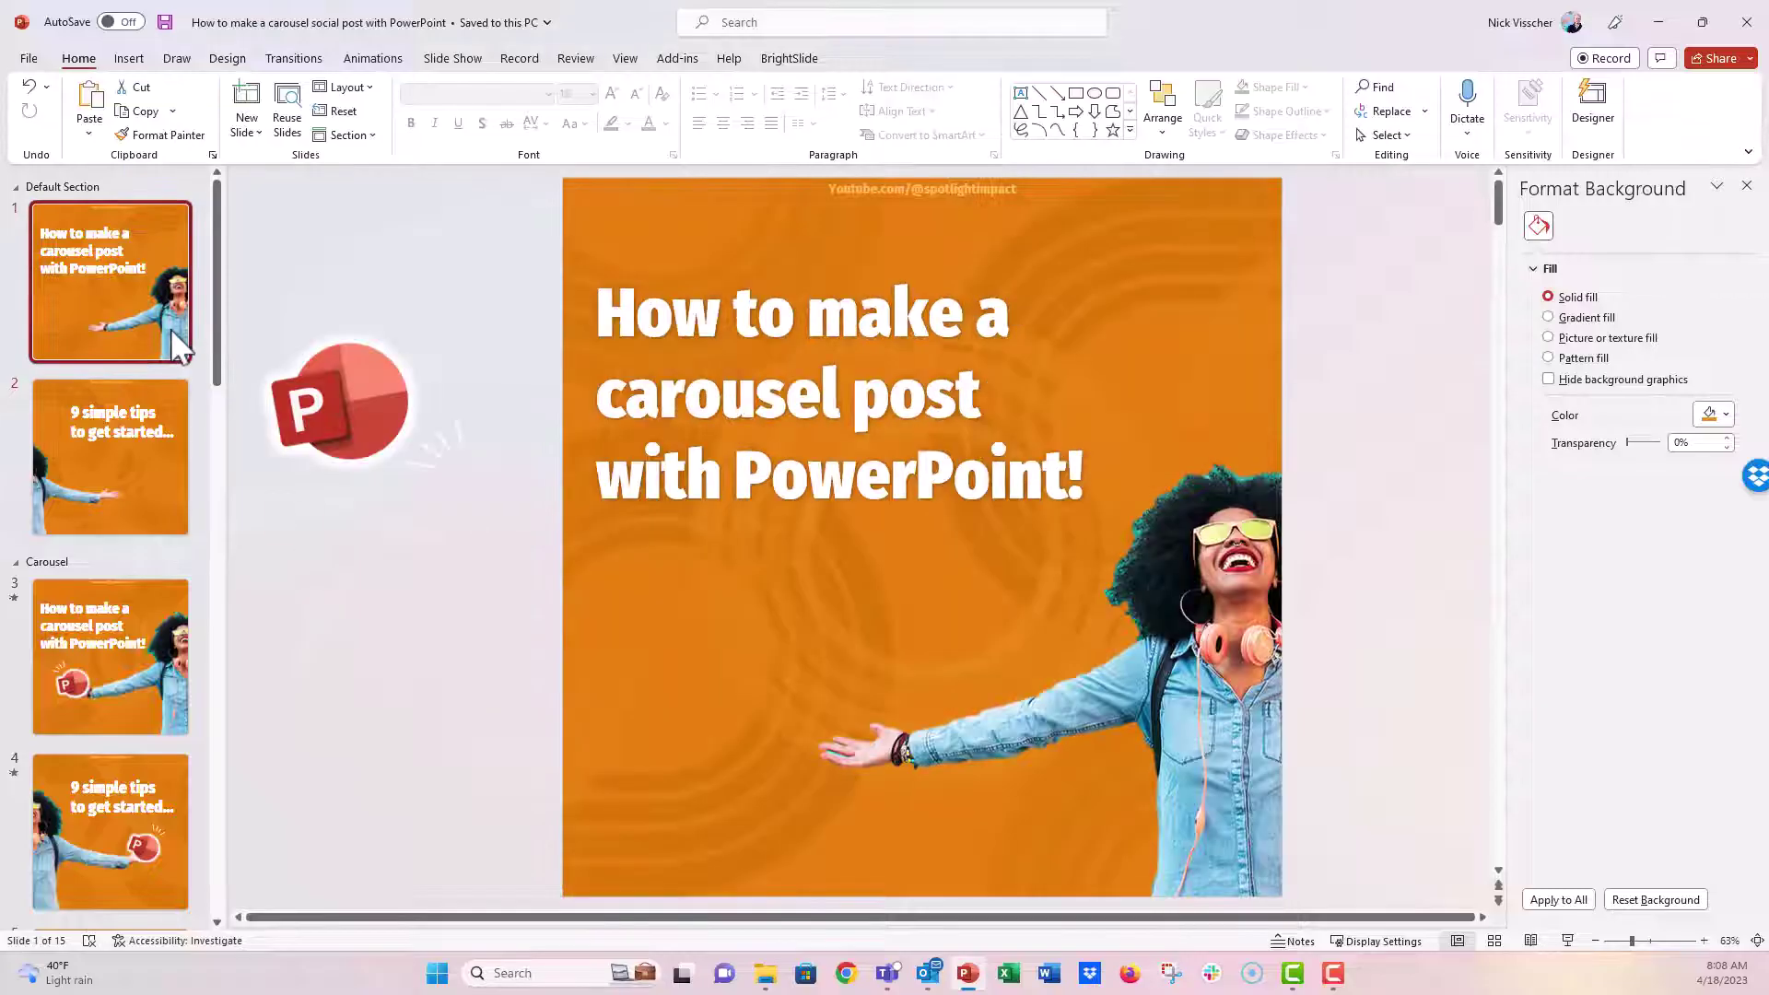
{"action": "left_click", "coordinate": [146, 479], "text": "ctrl"}
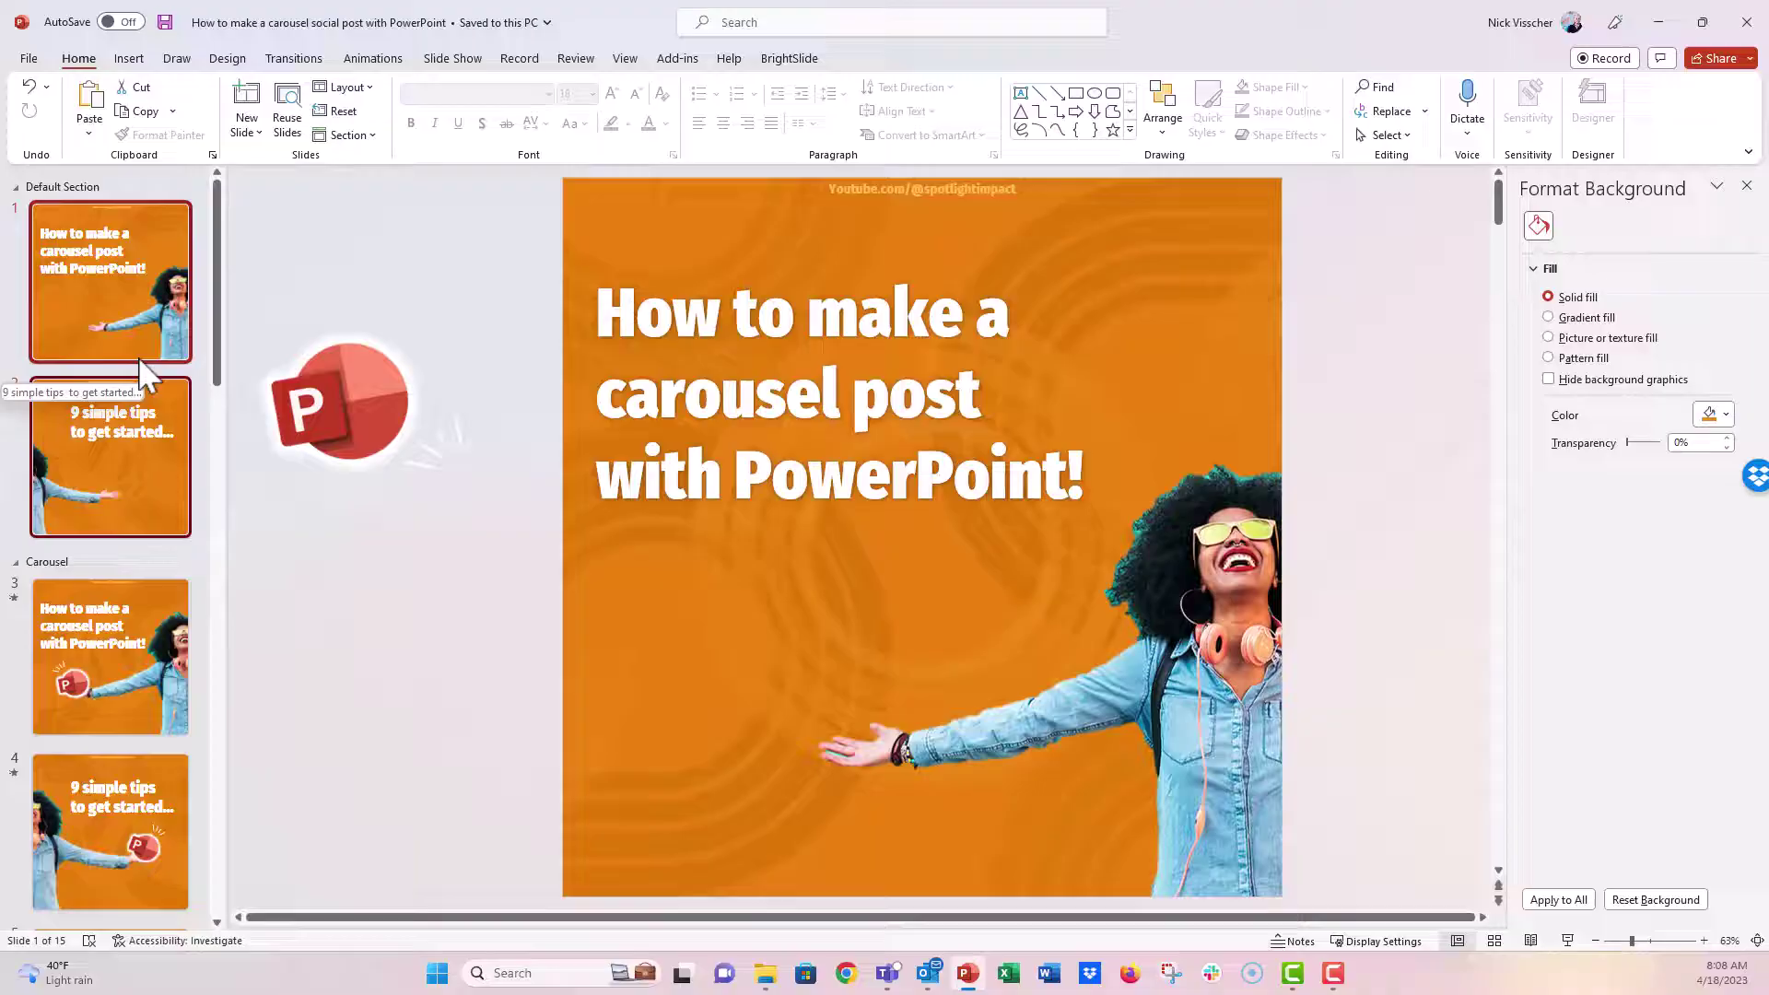
Apply a Push transition coming from the right to slides 1 and 2.
{"action": "left_click", "coordinate": [304, 59]}
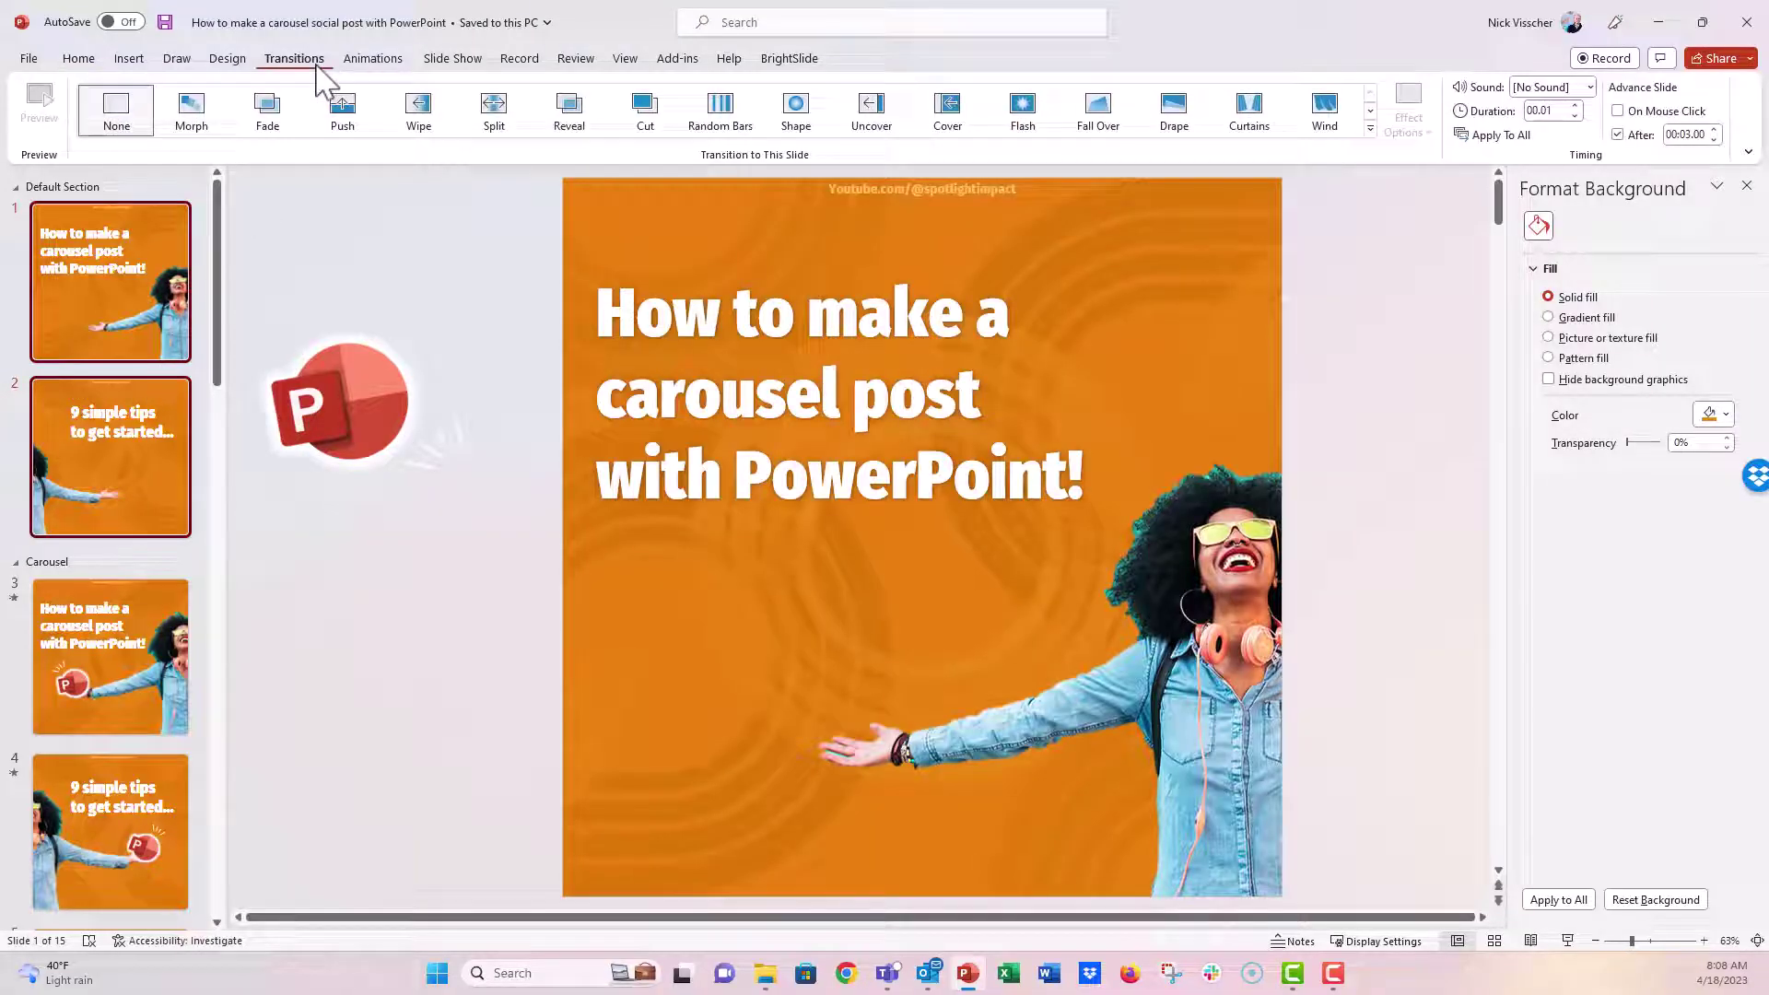
{"action": "left_click", "coordinate": [346, 115]}
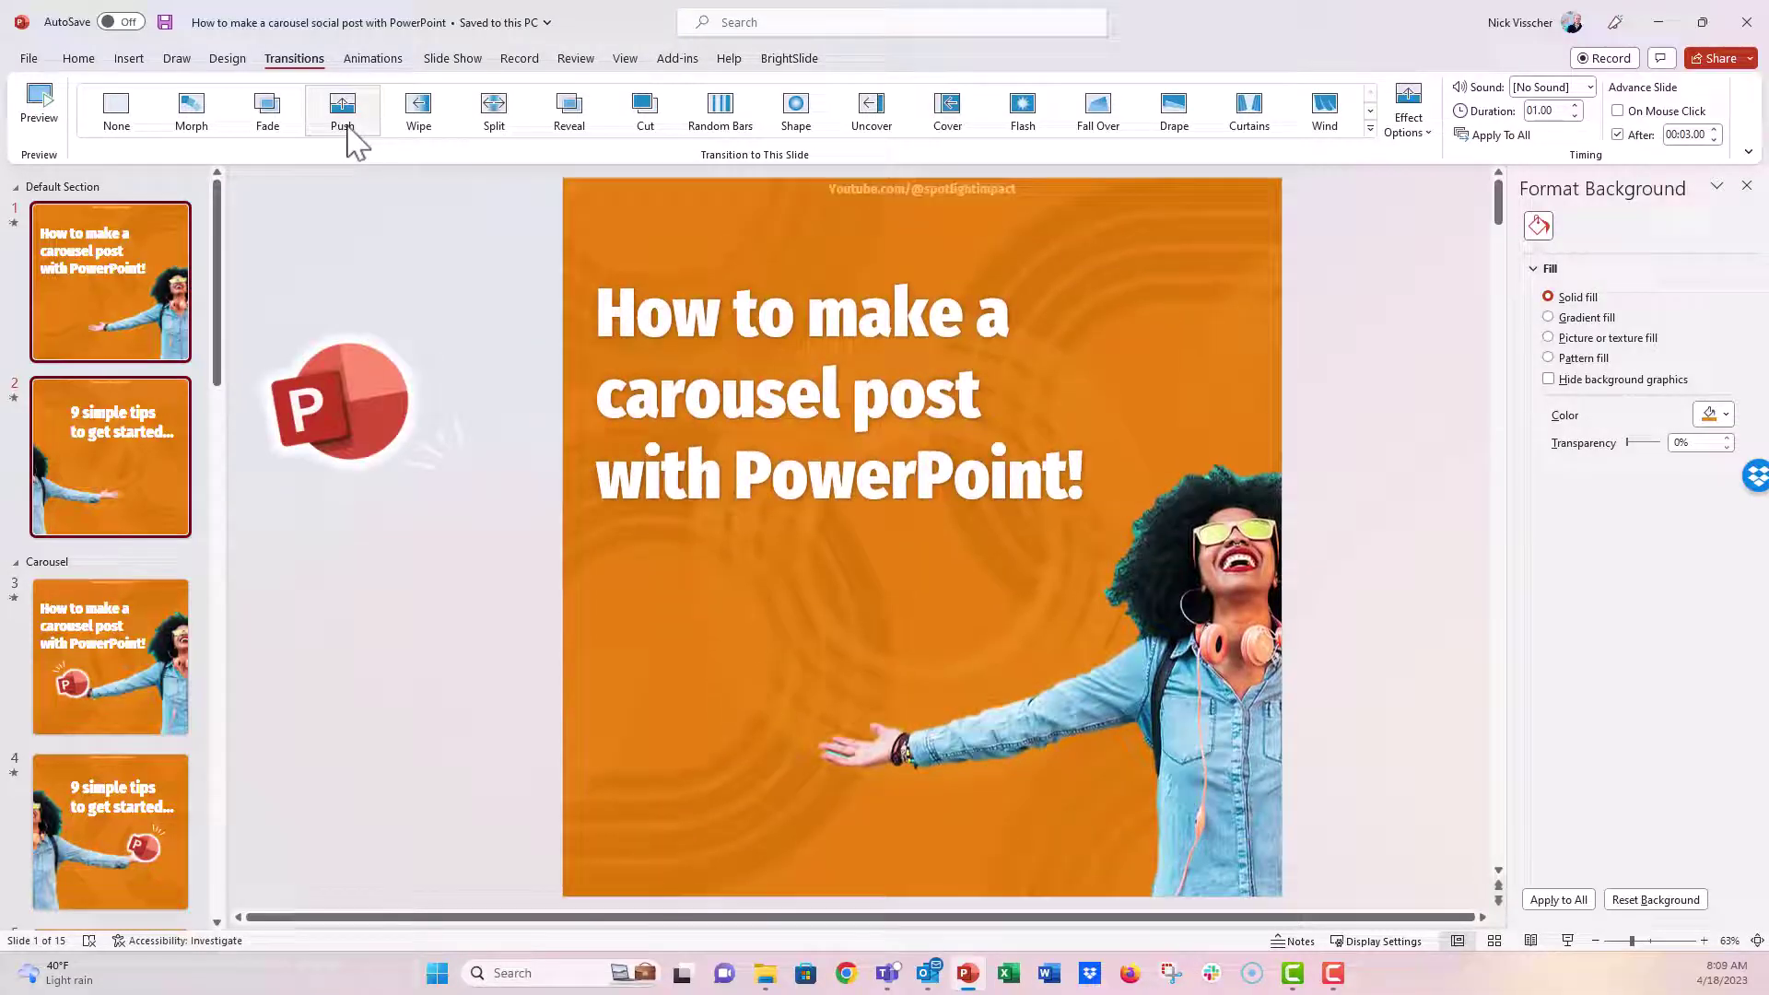
{"action": "left_click", "coordinate": [1424, 140]}
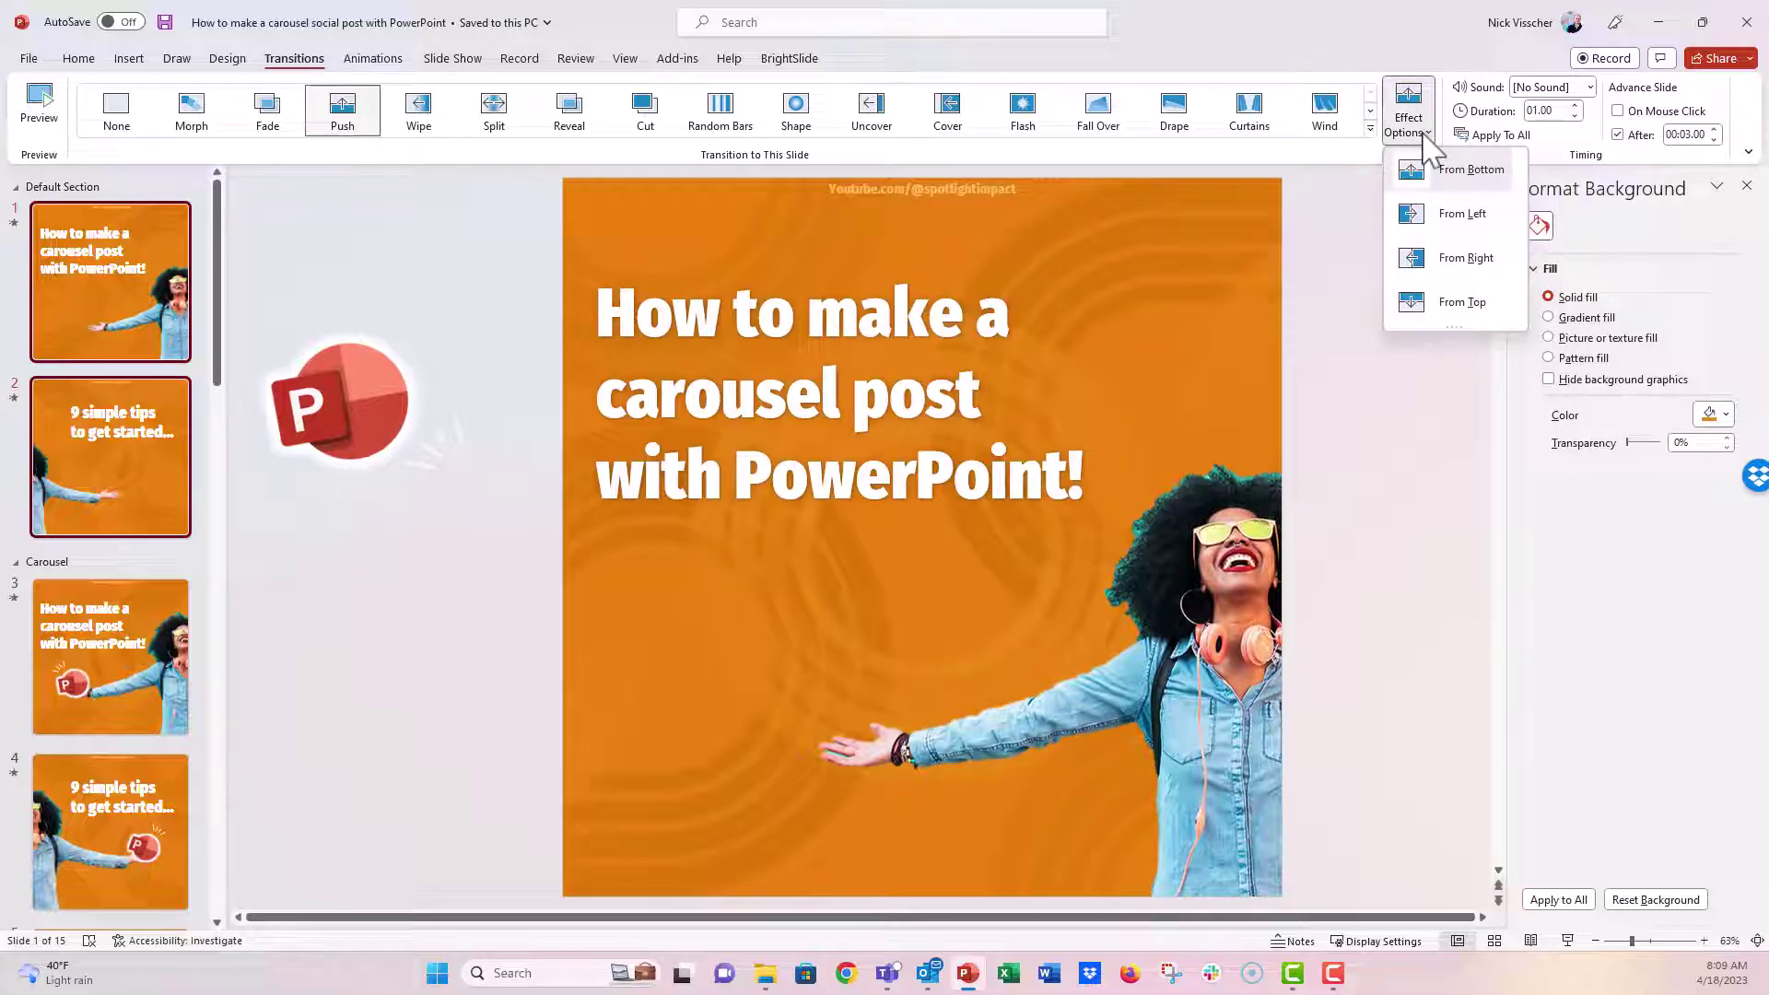
{"action": "left_click", "coordinate": [1402, 257]}
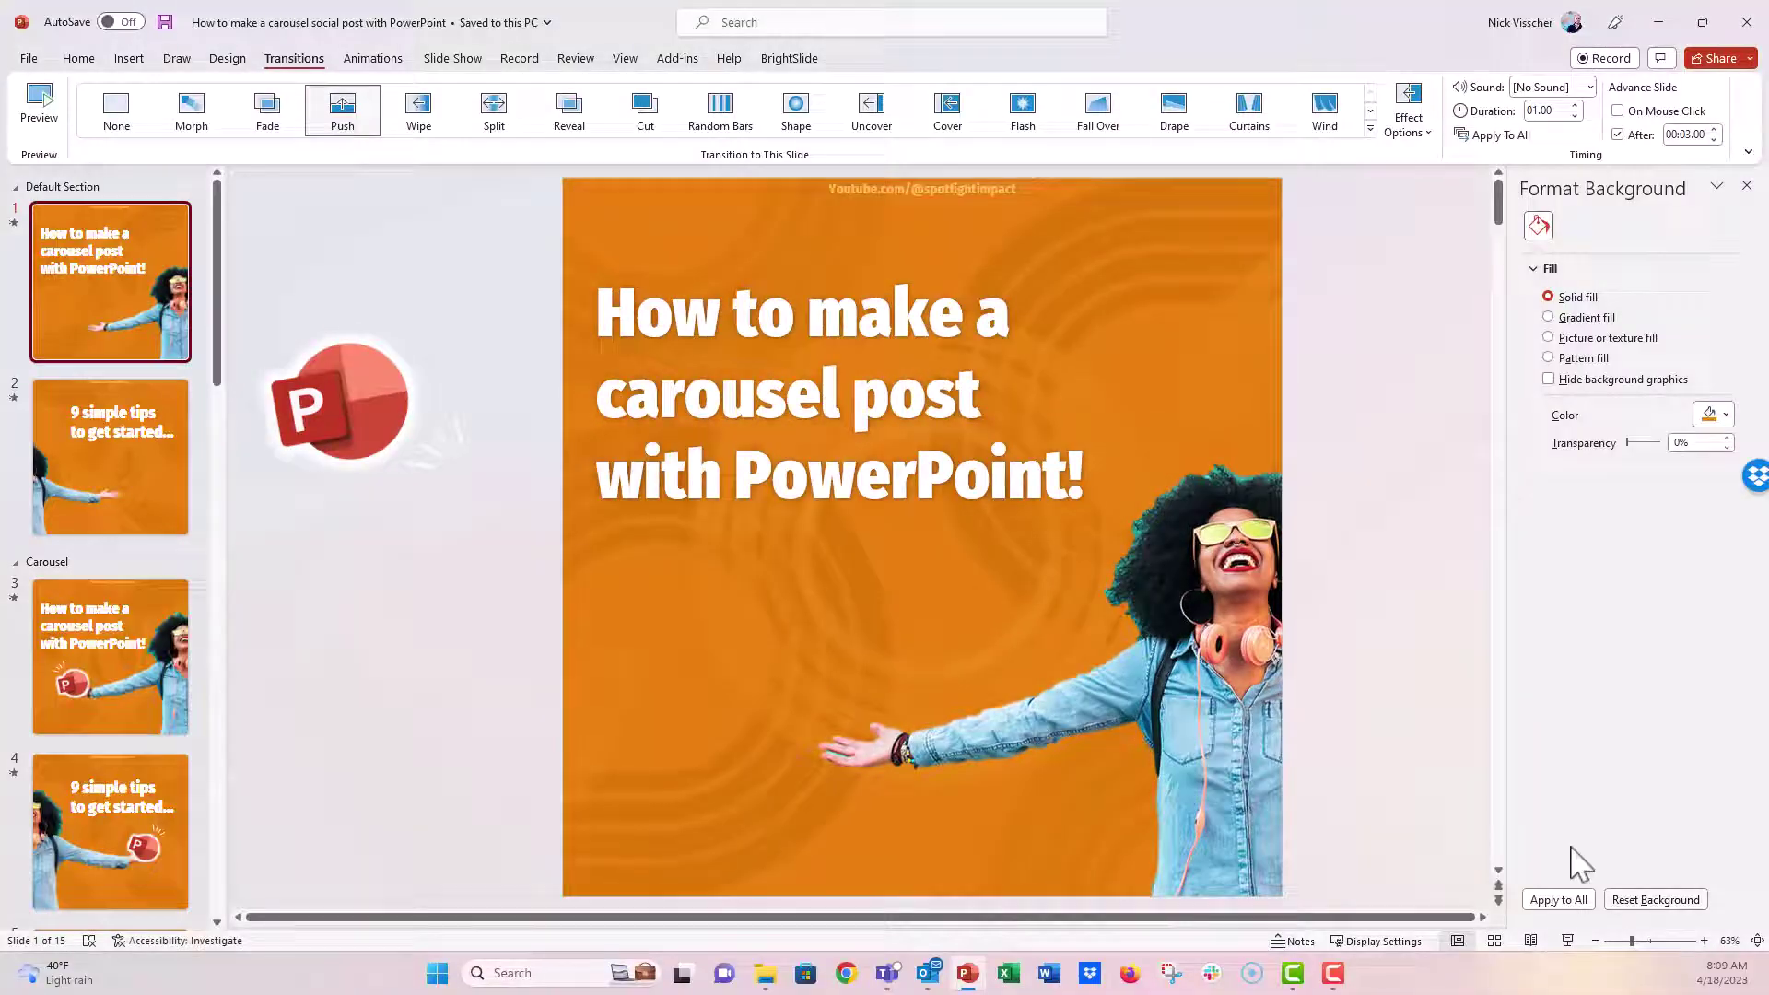
Move the PowerPoint logo onto the woman's hand, layered behind her photo.
{"action": "left_click", "coordinate": [418, 416]}
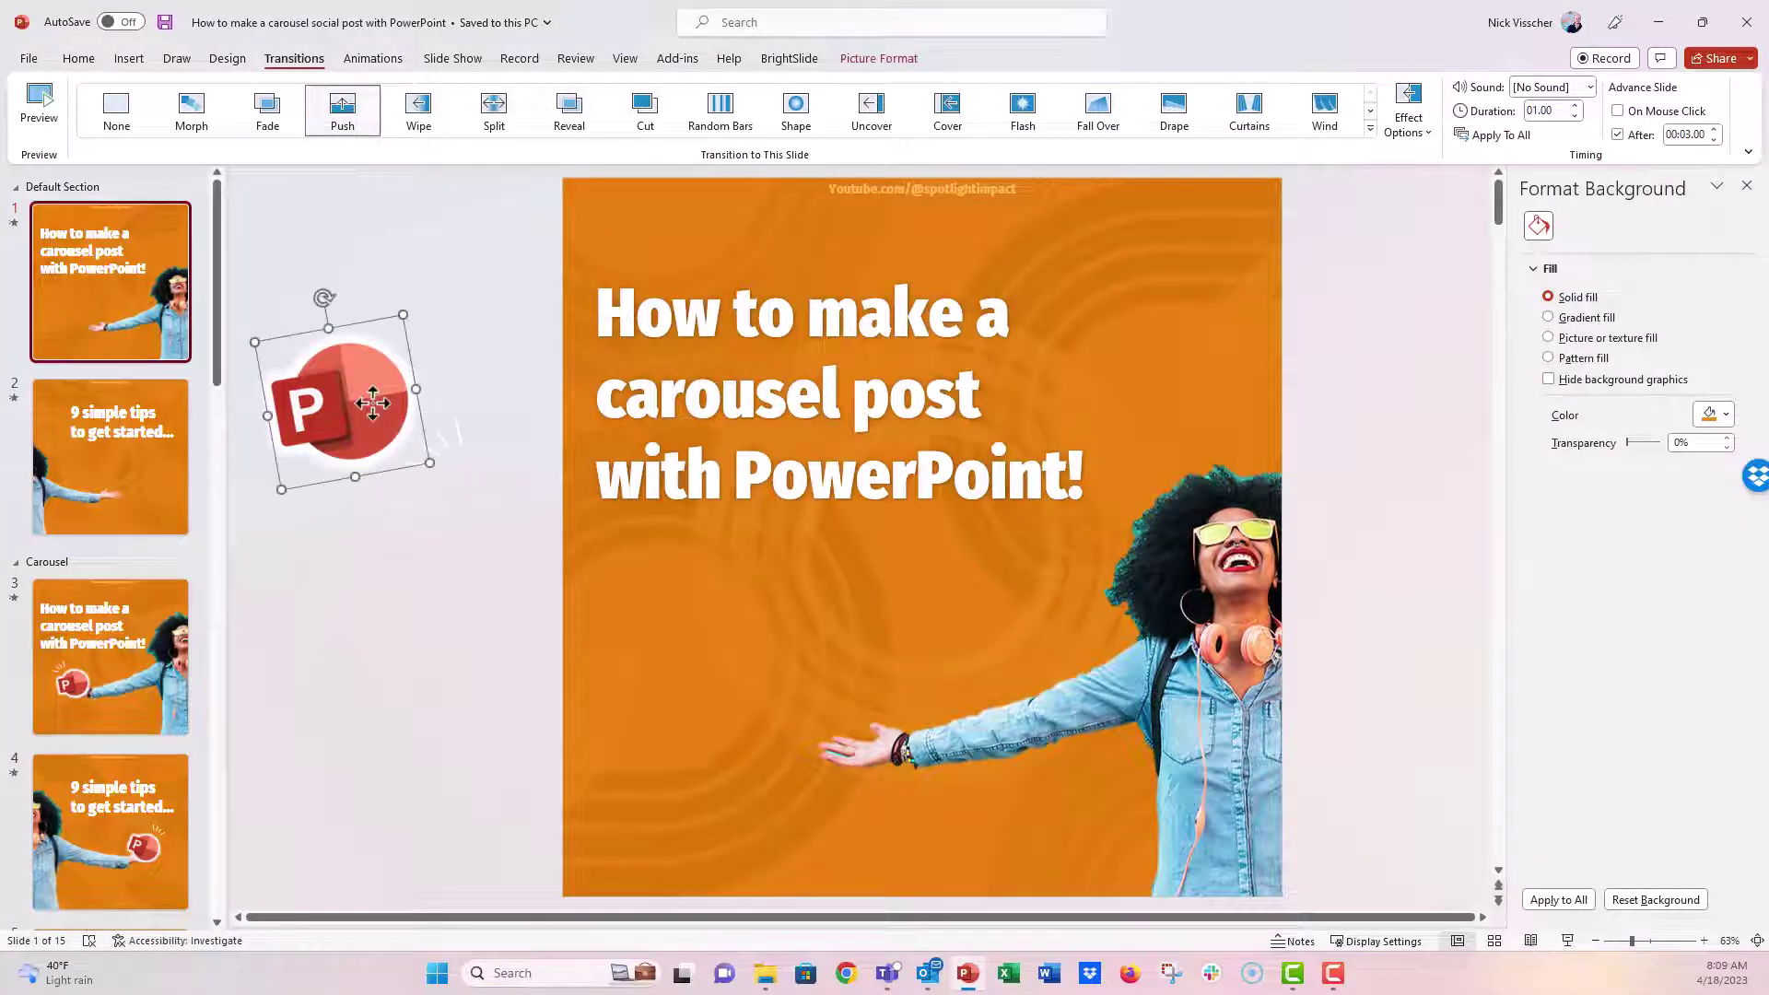
{"action": "left_click_drag", "start_coordinate": [418, 417], "coordinate": [815, 658]}
{"action": "right_click", "coordinate": [772, 659]}
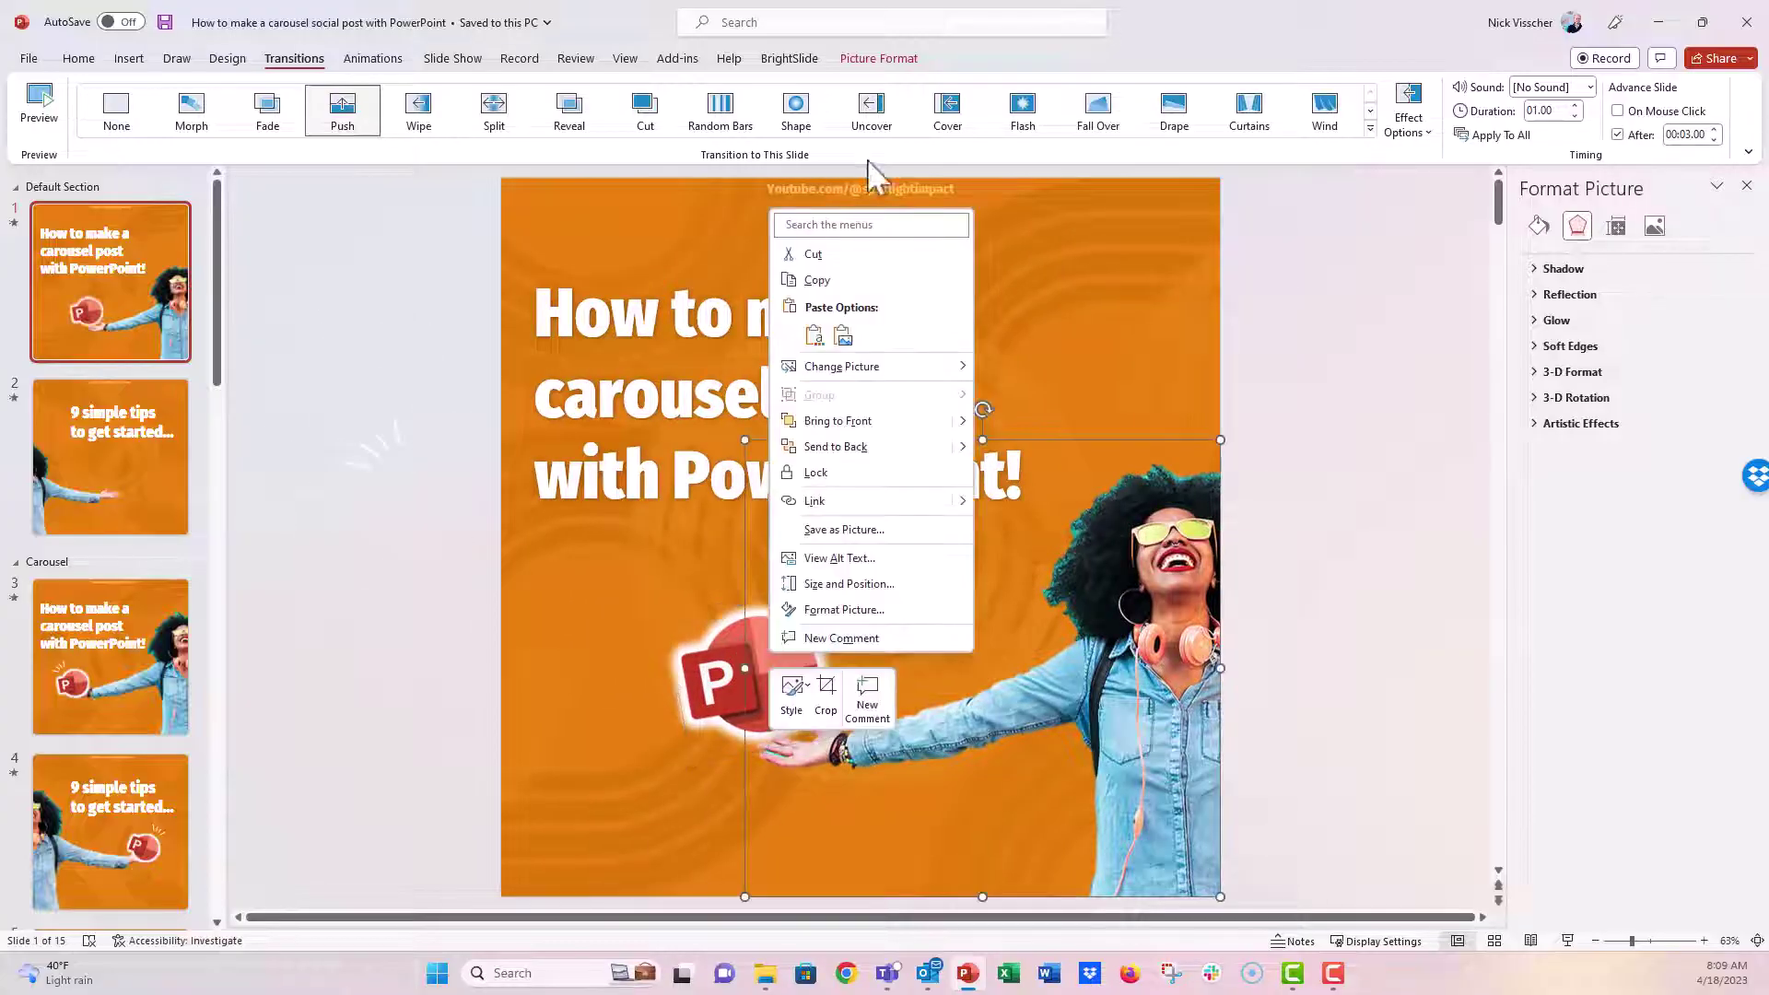
{"action": "left_click", "coordinate": [855, 426]}
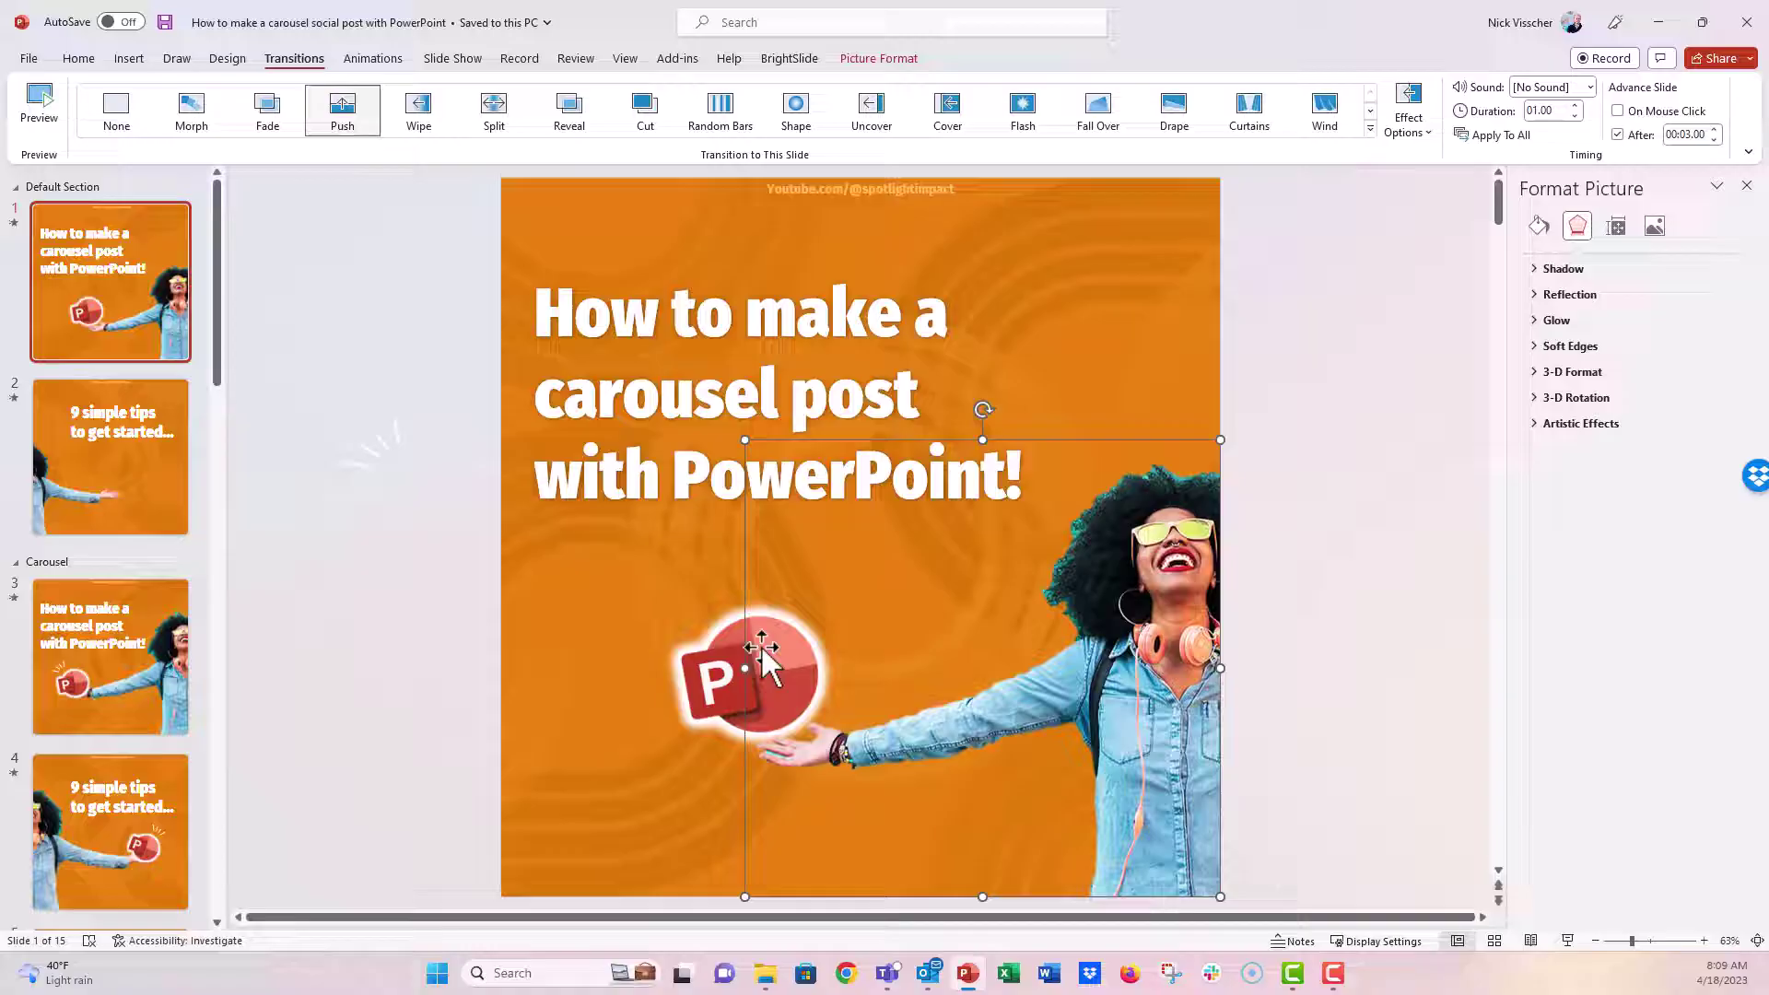
{"action": "left_click", "coordinate": [724, 670]}
{"action": "right_click", "coordinate": [731, 670]}
{"action": "left_click", "coordinate": [829, 464]}
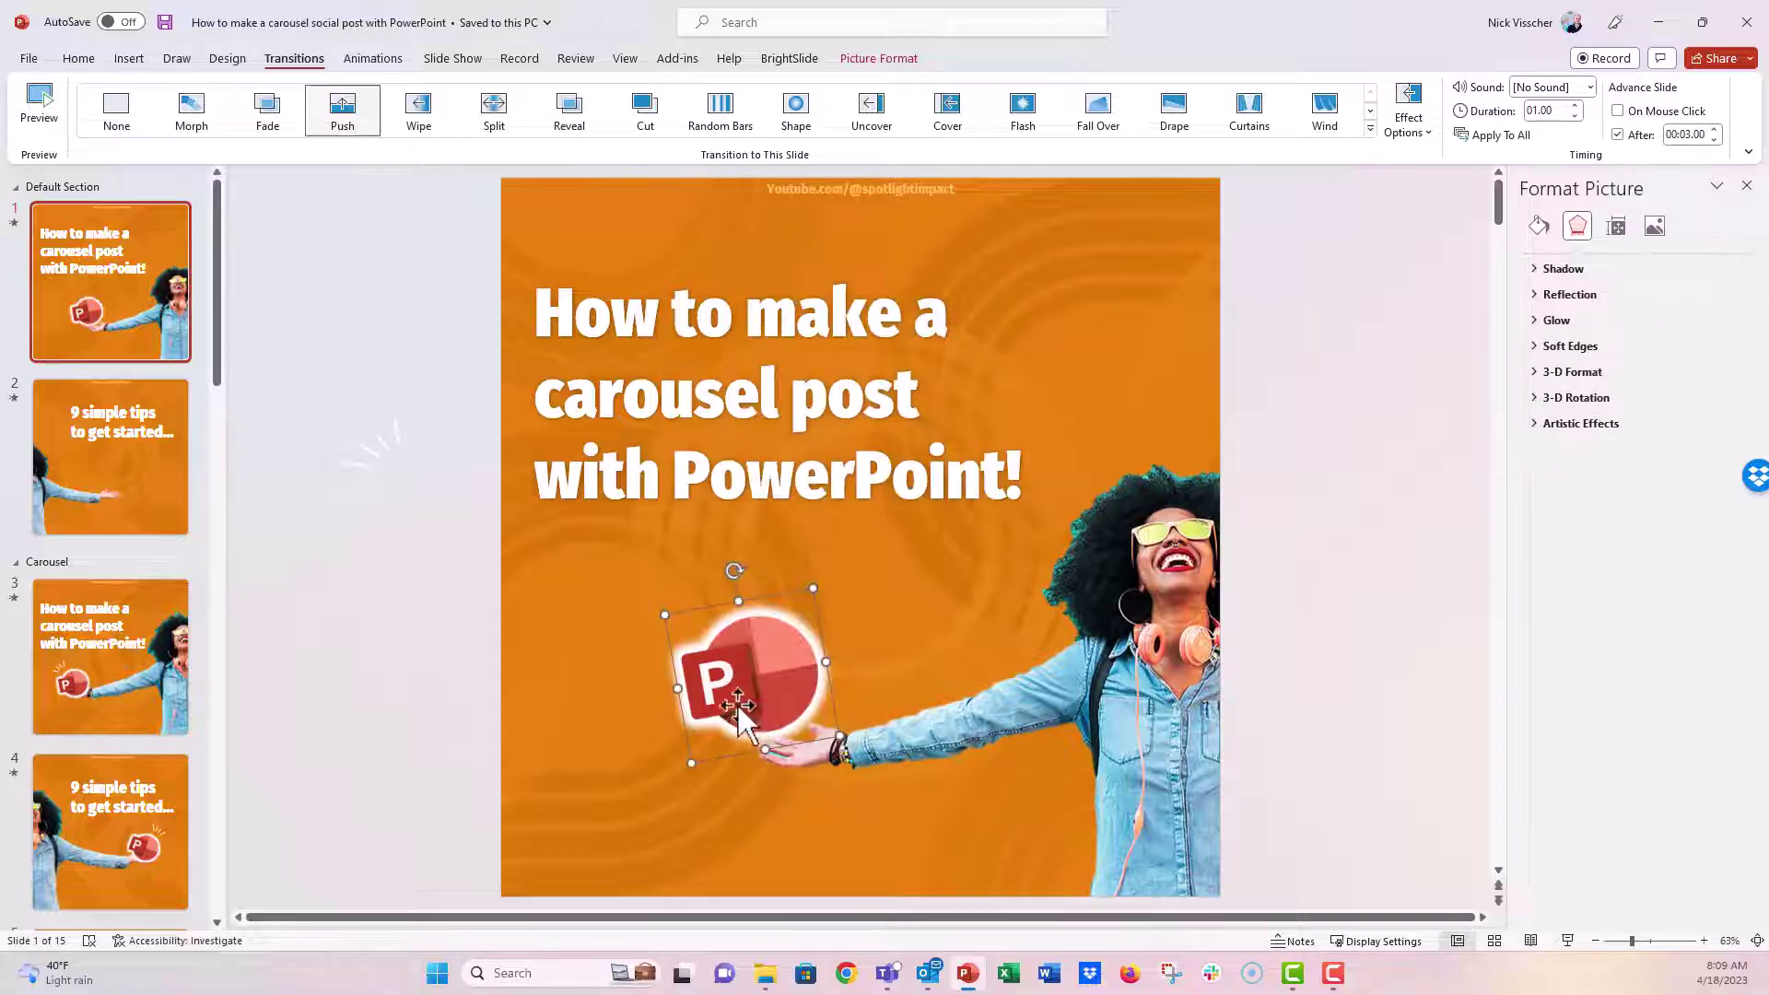
{"action": "left_click_drag", "start_coordinate": [731, 670], "coordinate": [761, 667]}
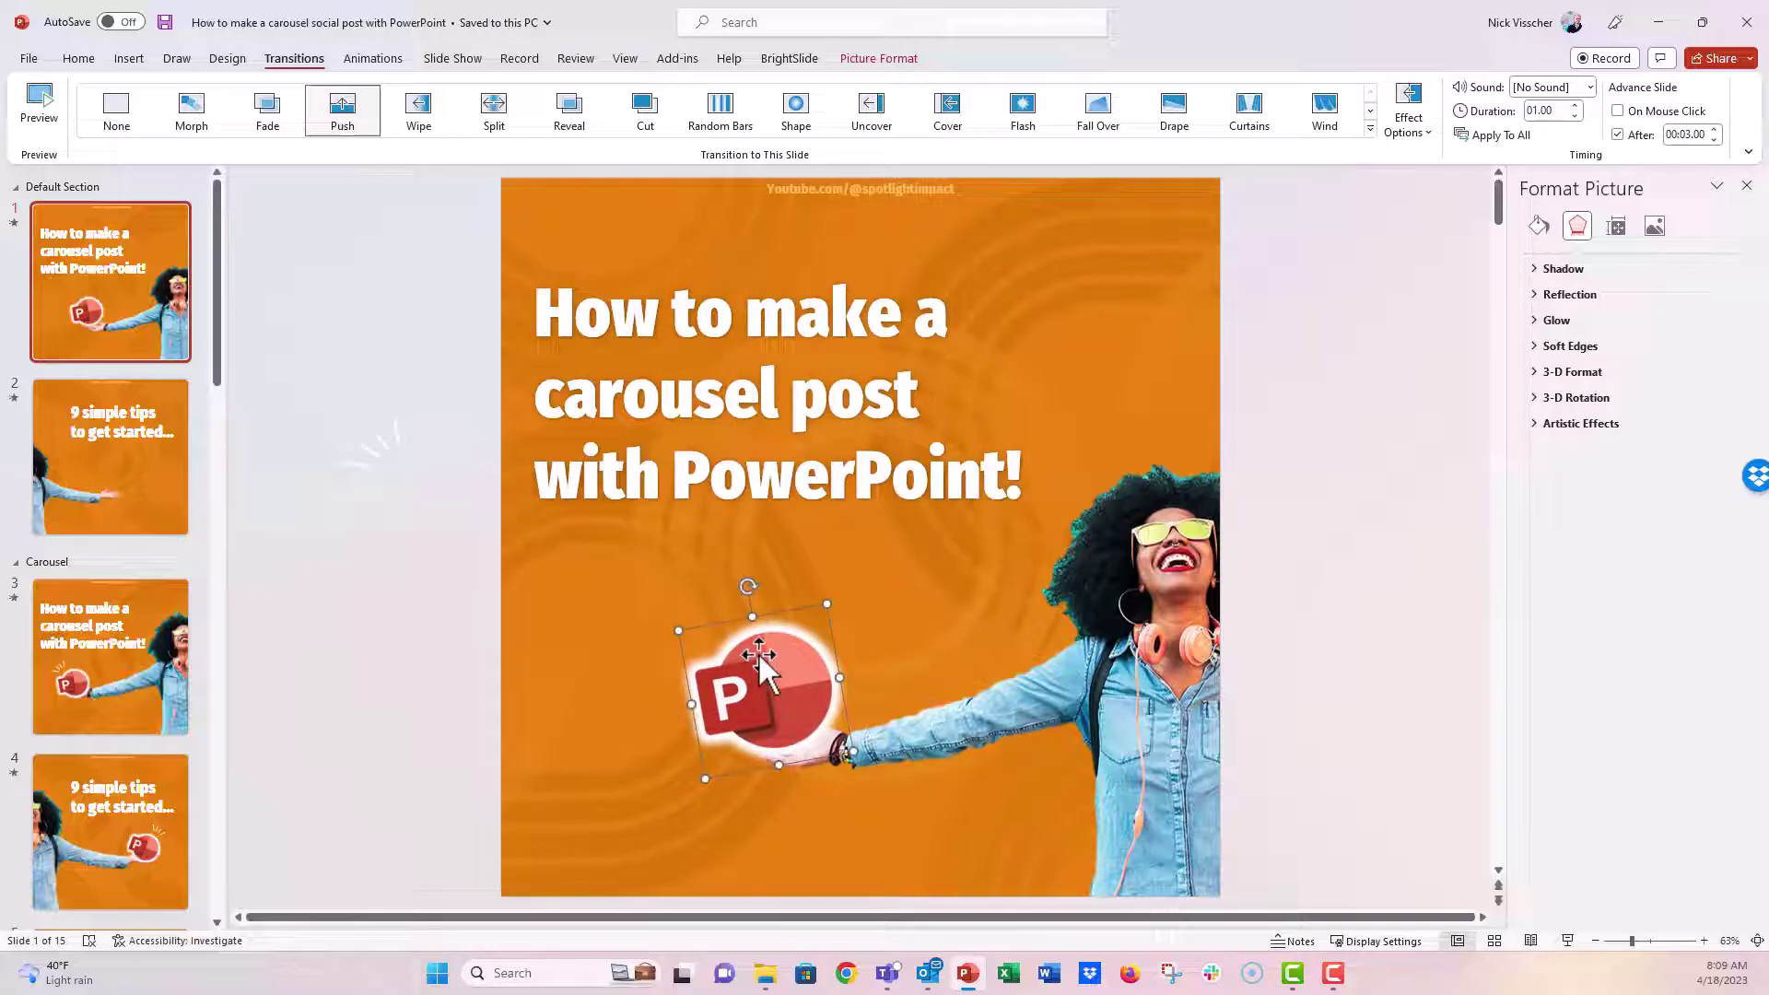
Drag the small accent spark lines beside the logo.
{"action": "left_click", "coordinate": [363, 452]}
{"action": "left_click_drag", "start_coordinate": [363, 451], "coordinate": [654, 621]}
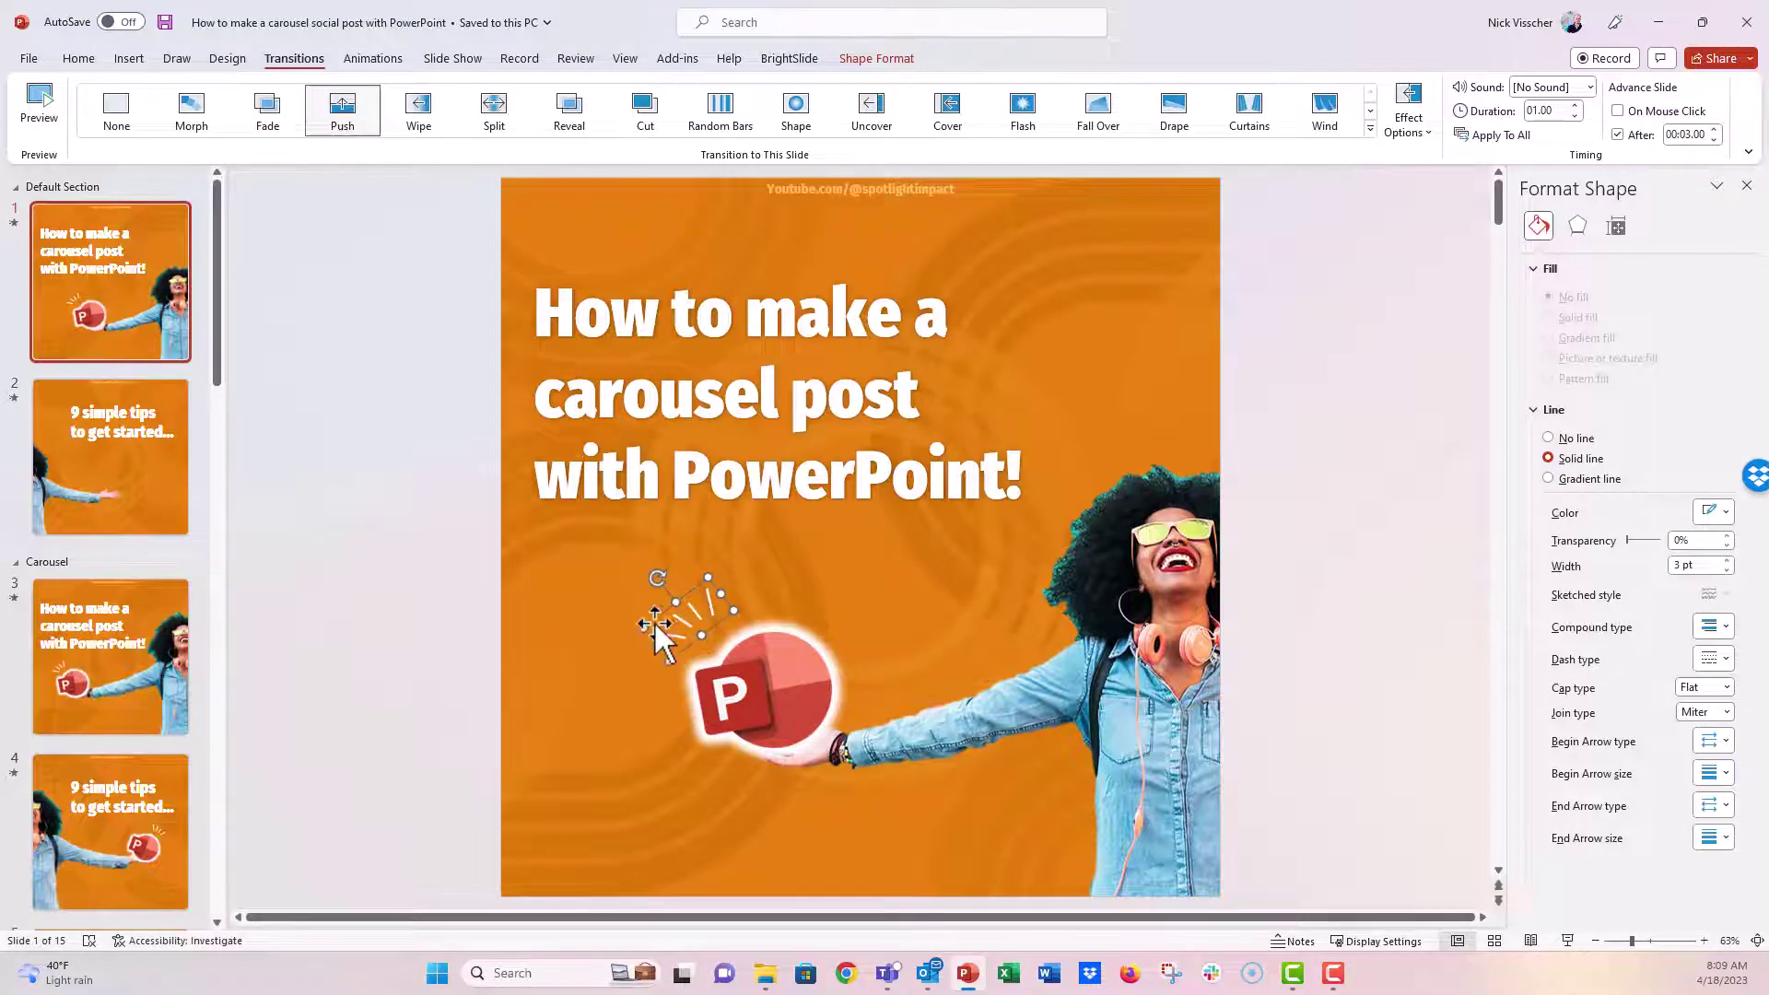
{"action": "left_click", "coordinate": [443, 597]}
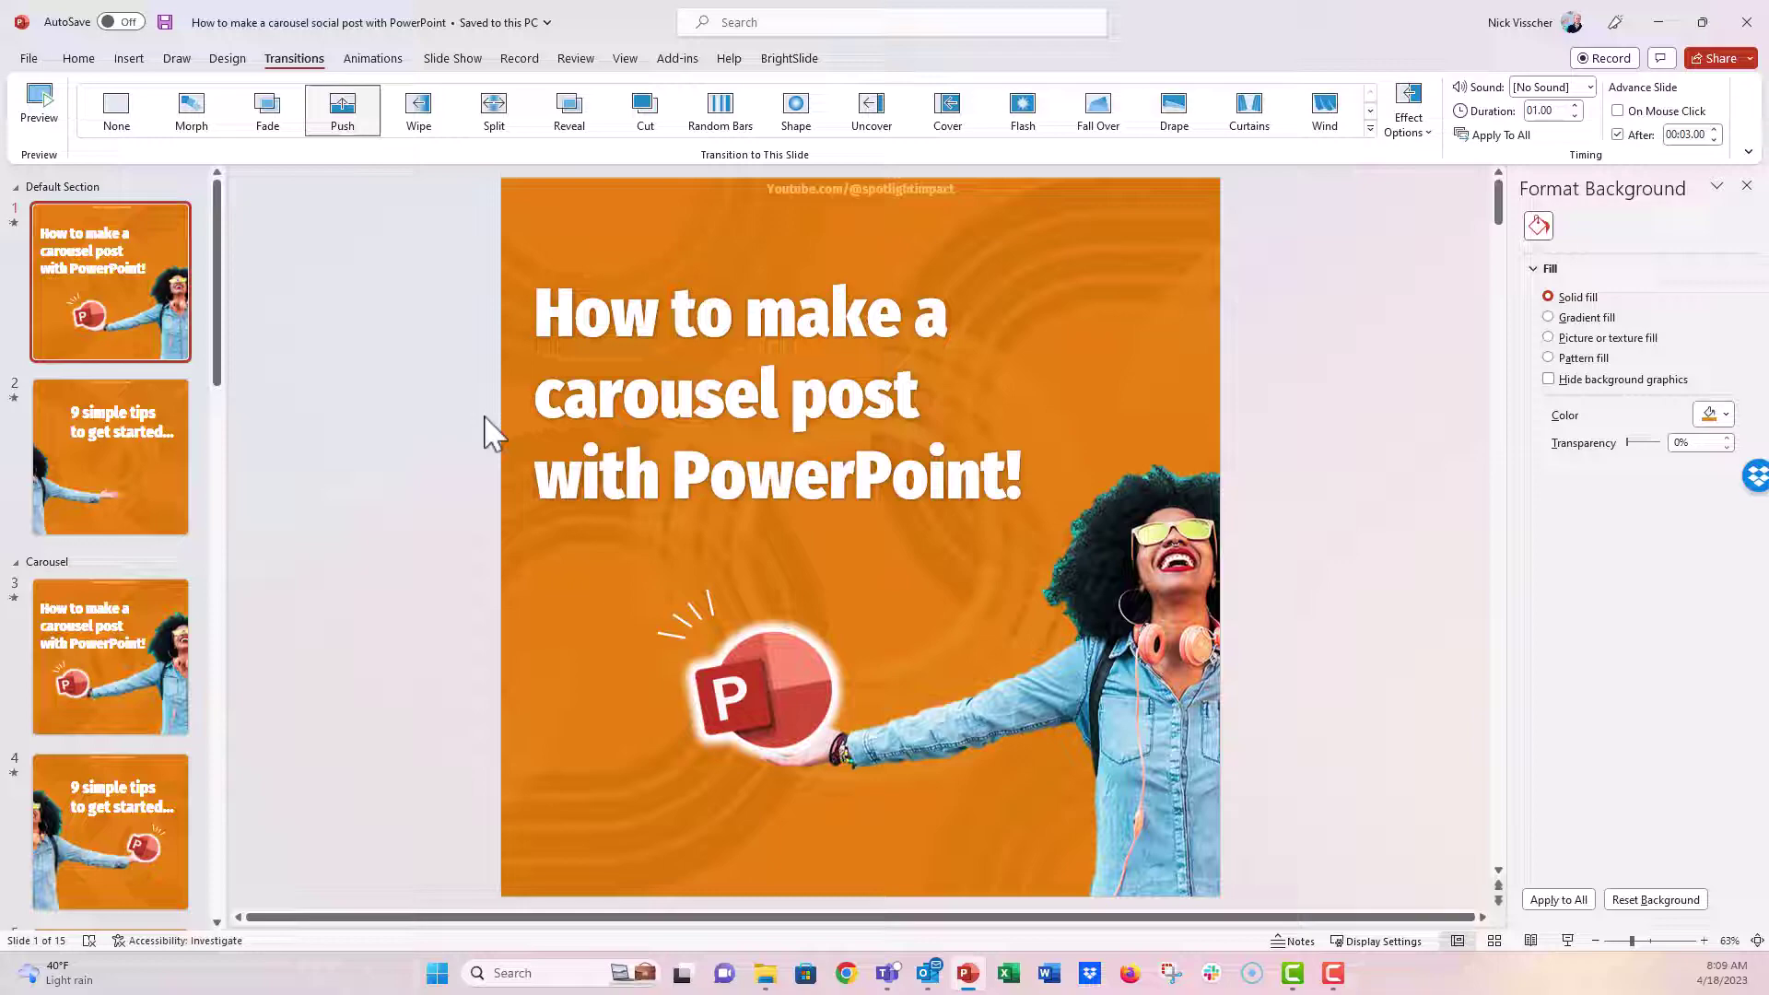
{"action": "left_click", "coordinate": [537, 330]}
{"action": "left_click_drag", "start_coordinate": [542, 308], "coordinate": [1093, 495]}
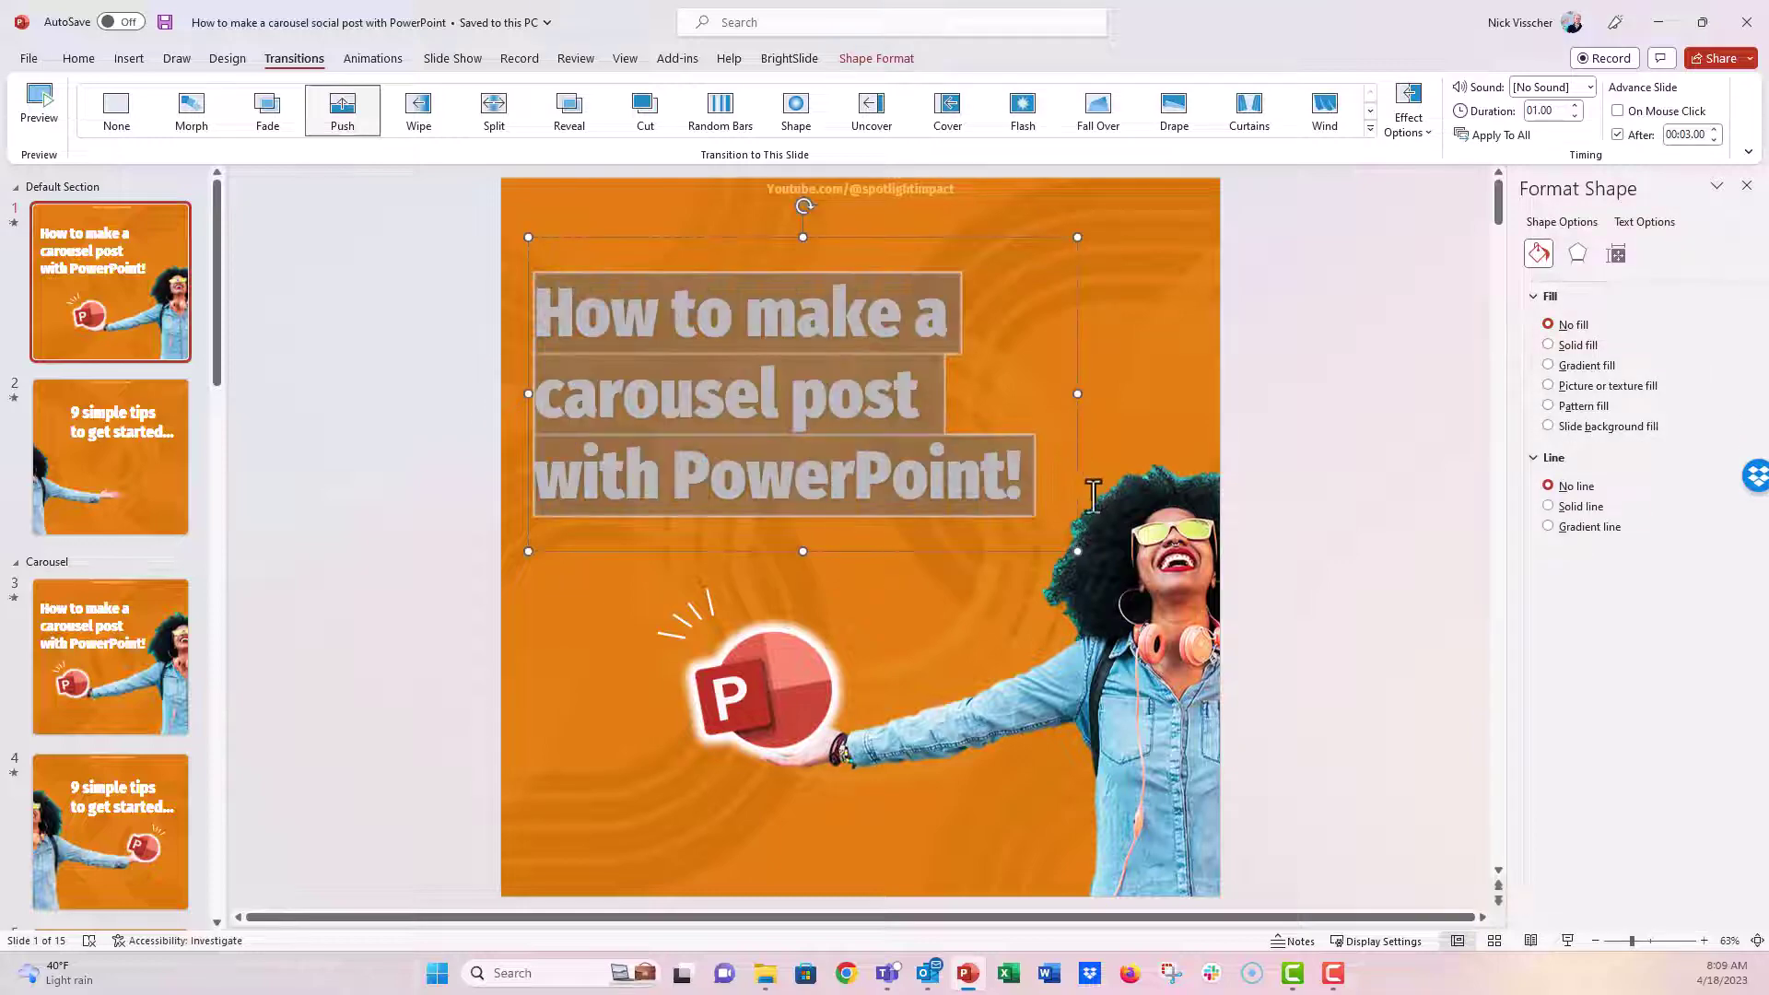
{"action": "left_click", "coordinate": [89, 58]}
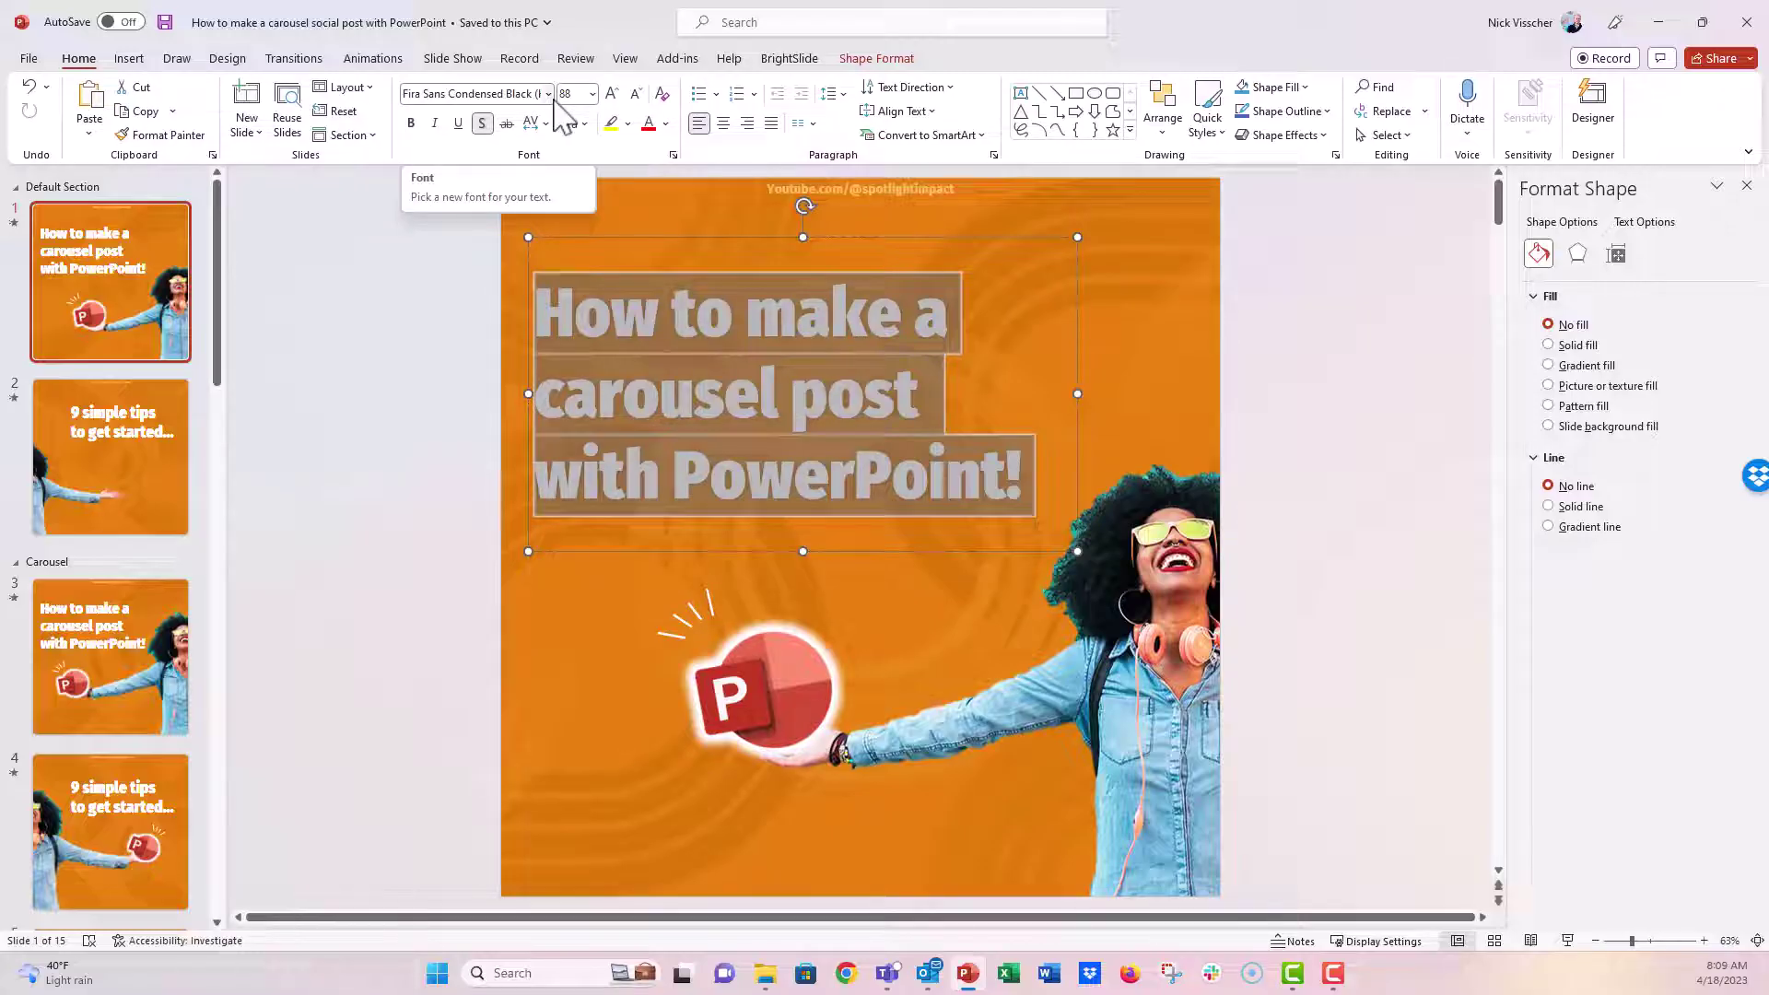
{"action": "left_click", "coordinate": [462, 400]}
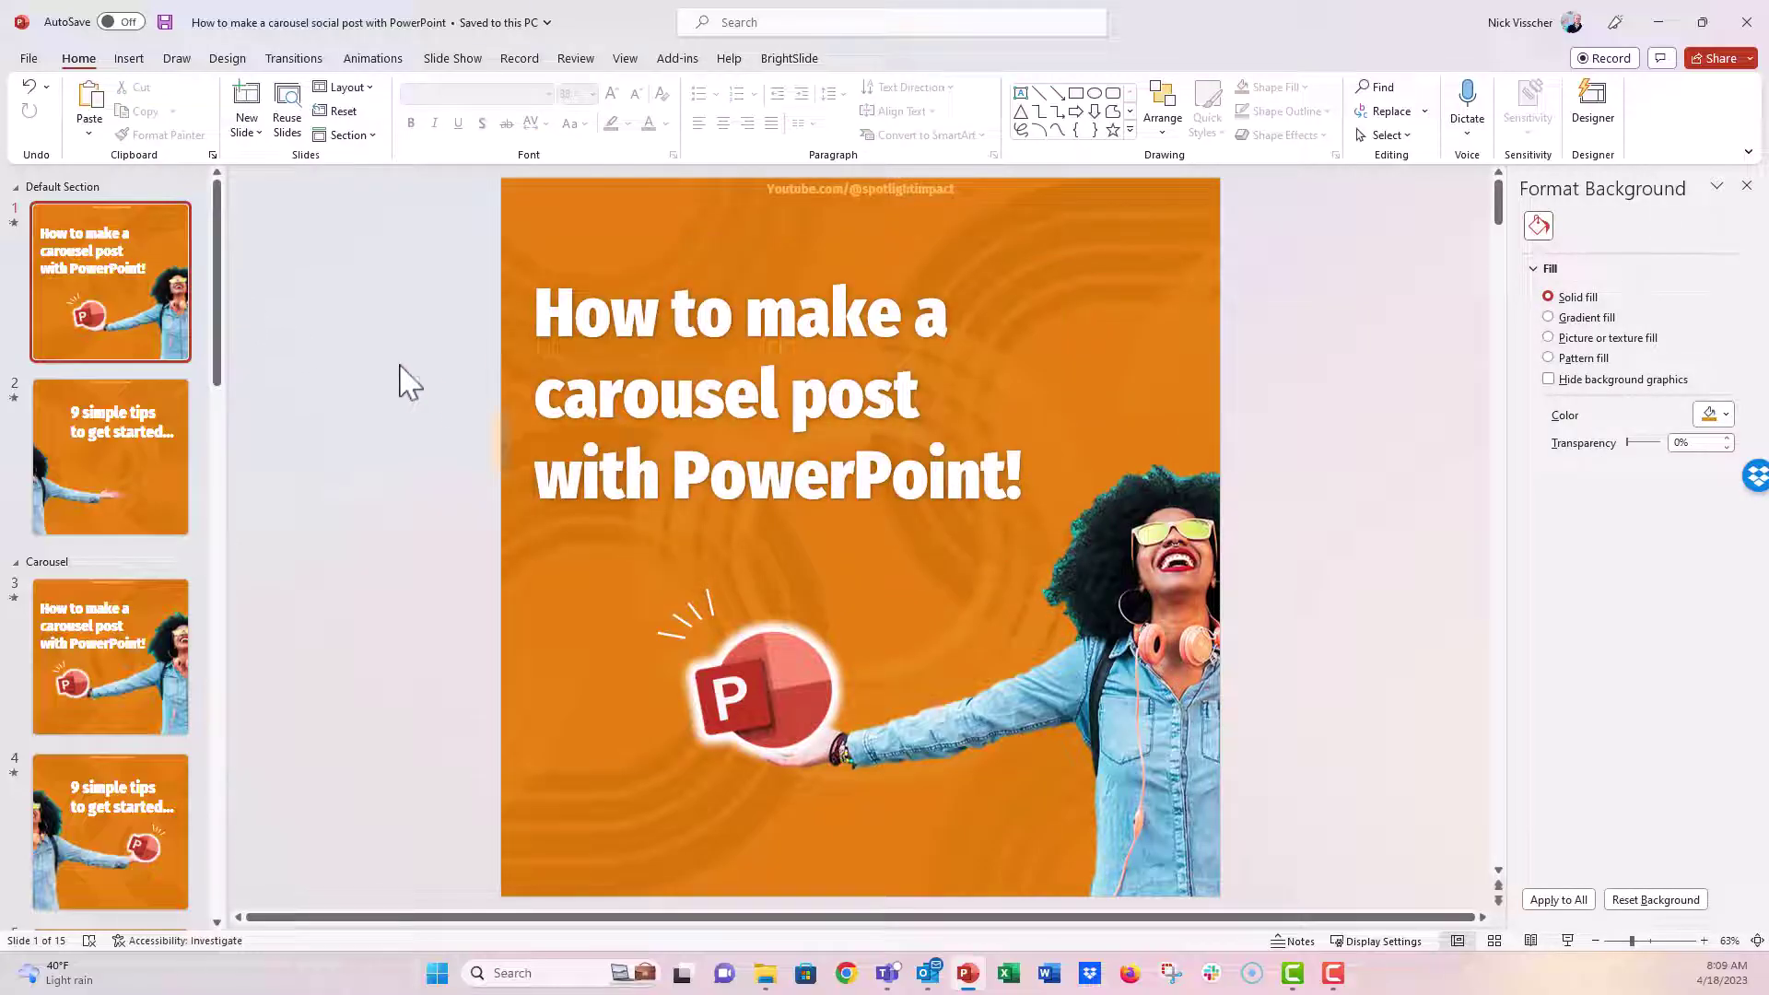
Scroll down the thumbnails to the Basic Layout Template slide 15.
{"action": "left_click", "coordinate": [177, 584]}
{"action": "scroll", "coordinate": [168, 589], "scroll_direction": "down", "scroll_amount": 2}
{"action": "left_click", "coordinate": [148, 674]}
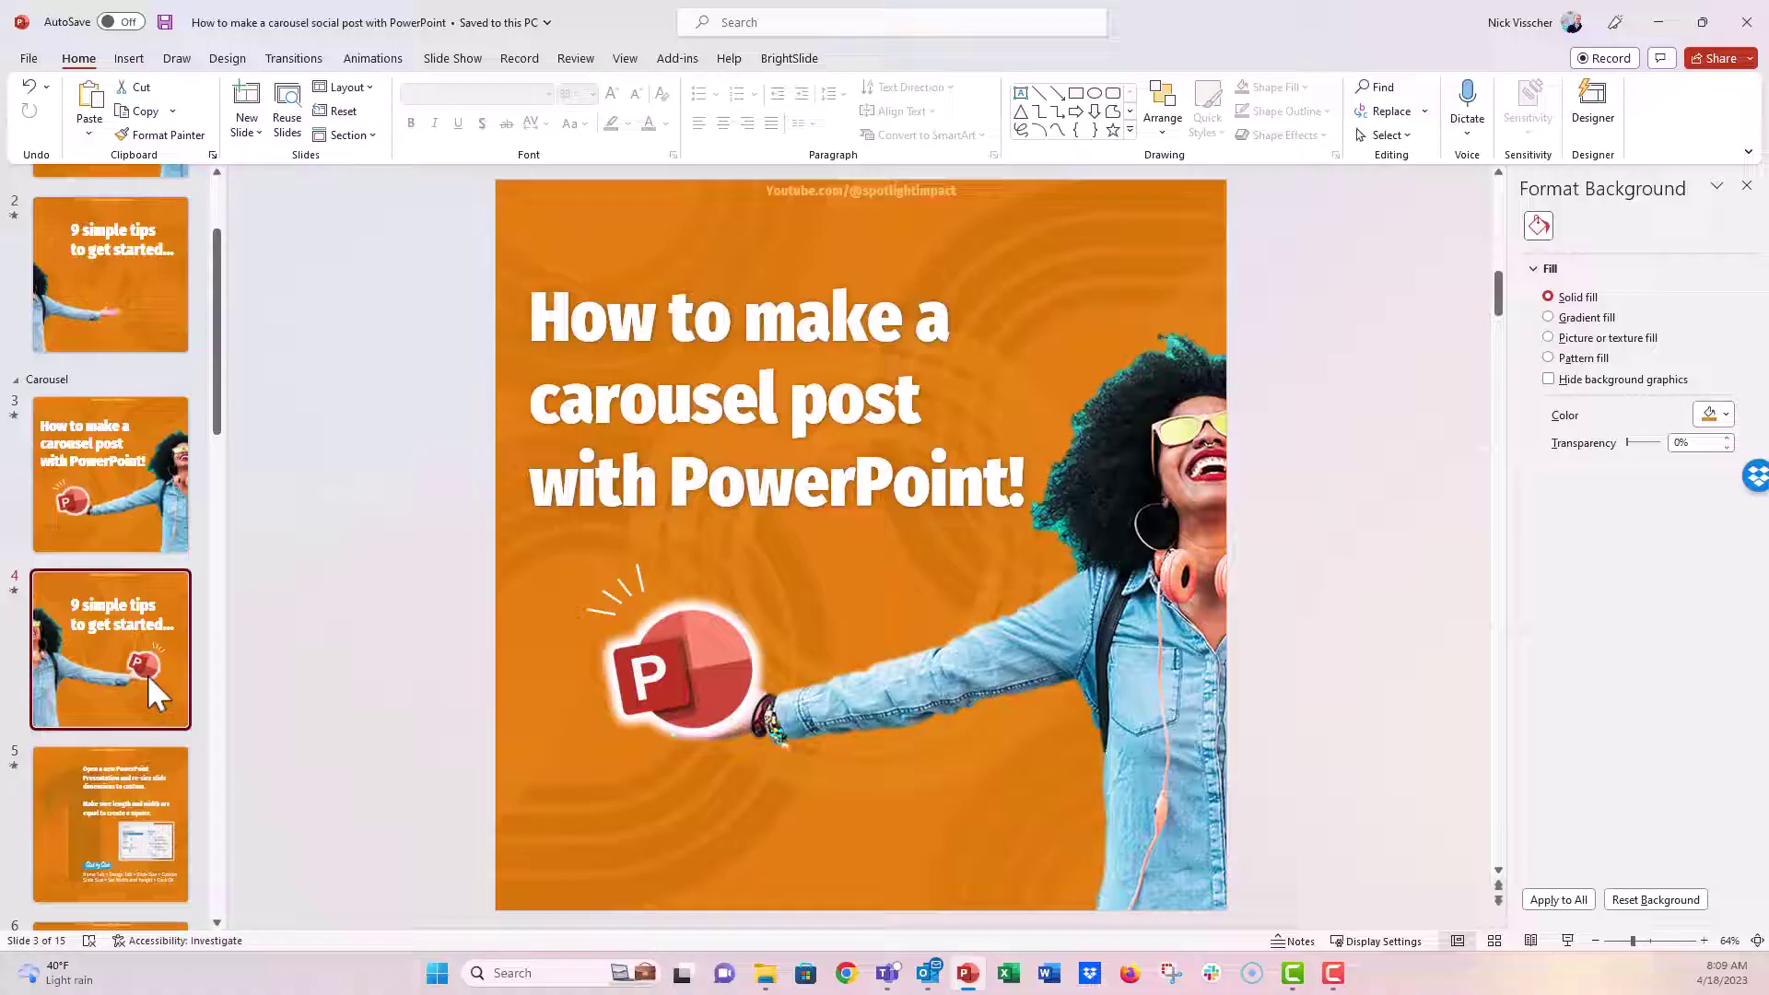
{"action": "key", "text": "Down"}
{"action": "scroll", "coordinate": [138, 710], "scroll_direction": "down", "scroll_amount": 3}
{"action": "scroll", "coordinate": [157, 811], "scroll_direction": "down", "scroll_amount": 10}
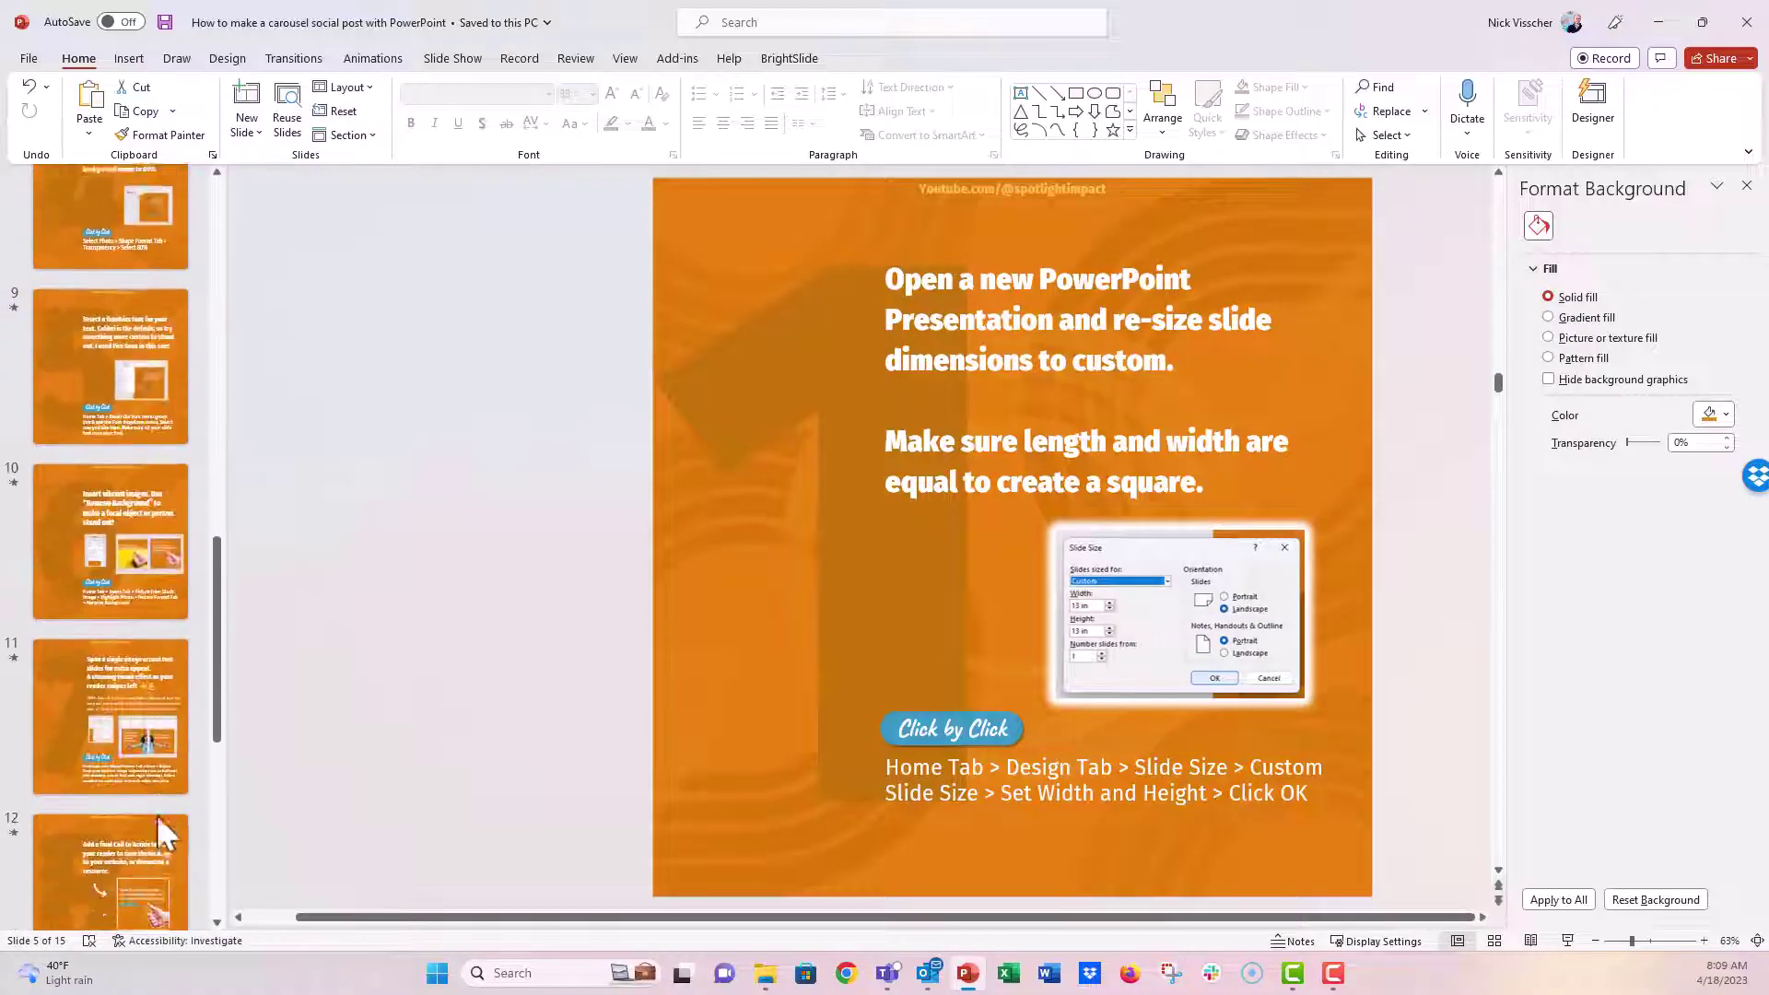
{"action": "left_click", "coordinate": [162, 835]}
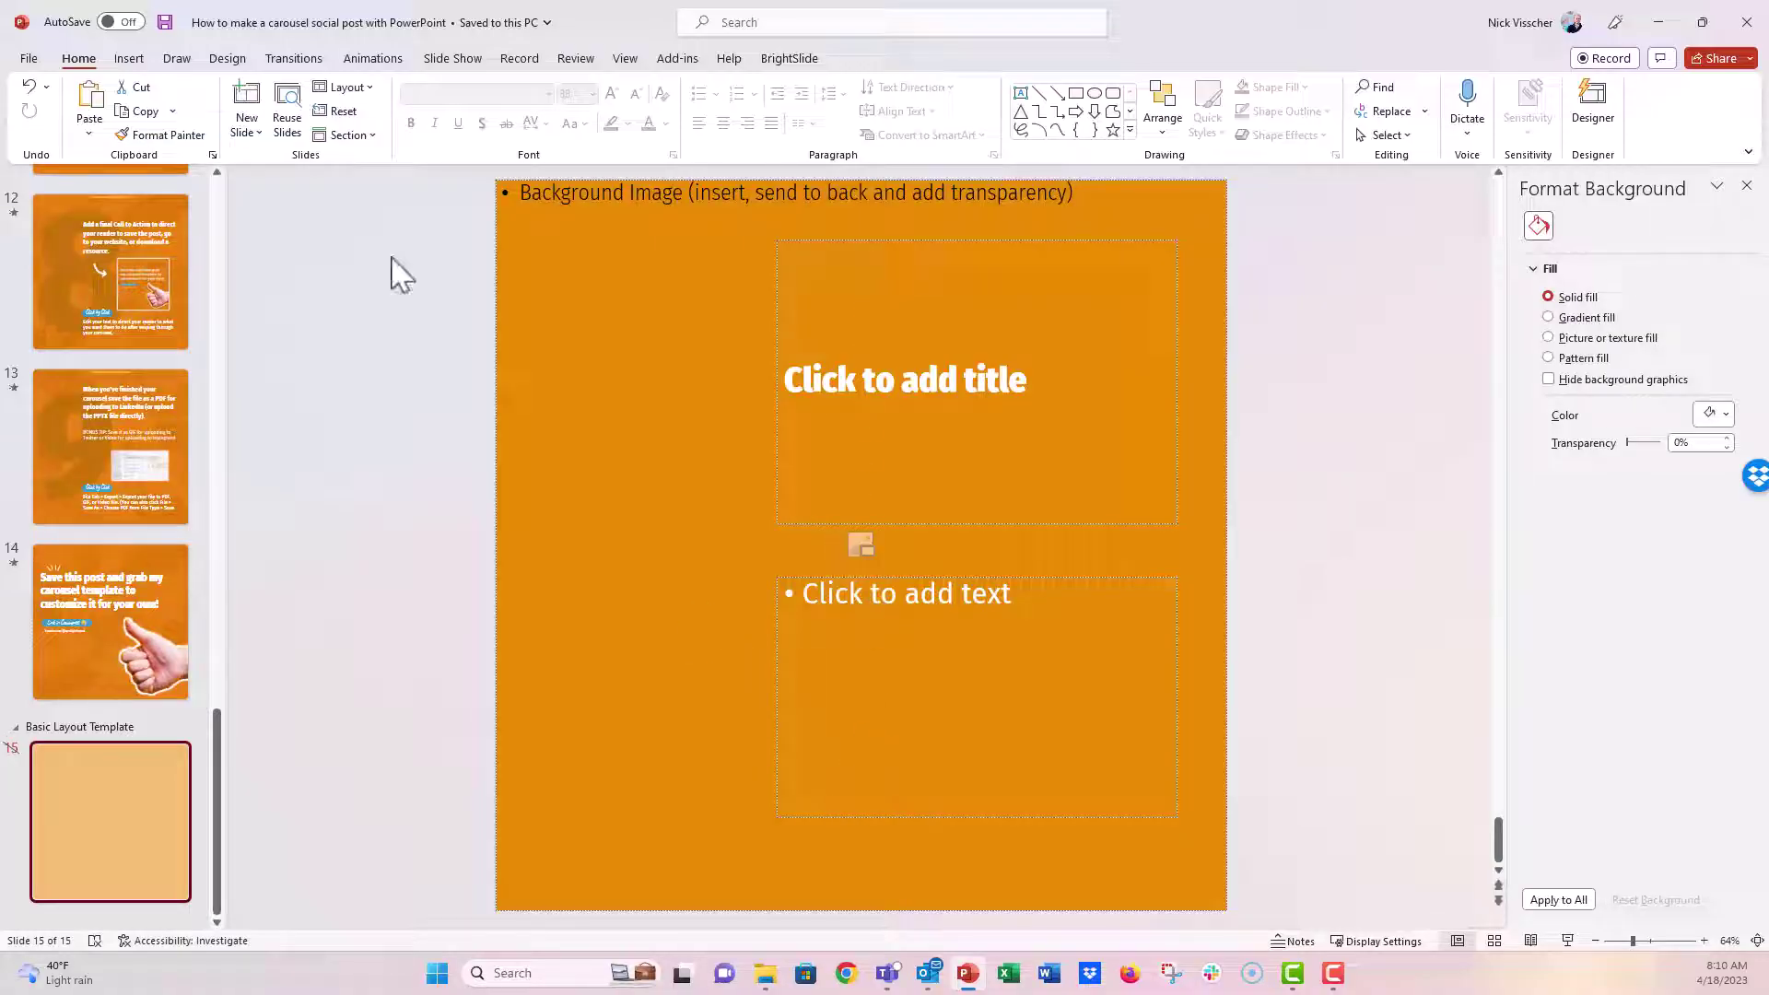
Add two new orange slides after slide 15 using New Slide.
{"action": "left_click", "coordinate": [247, 129]}
{"action": "left_click", "coordinate": [268, 247]}
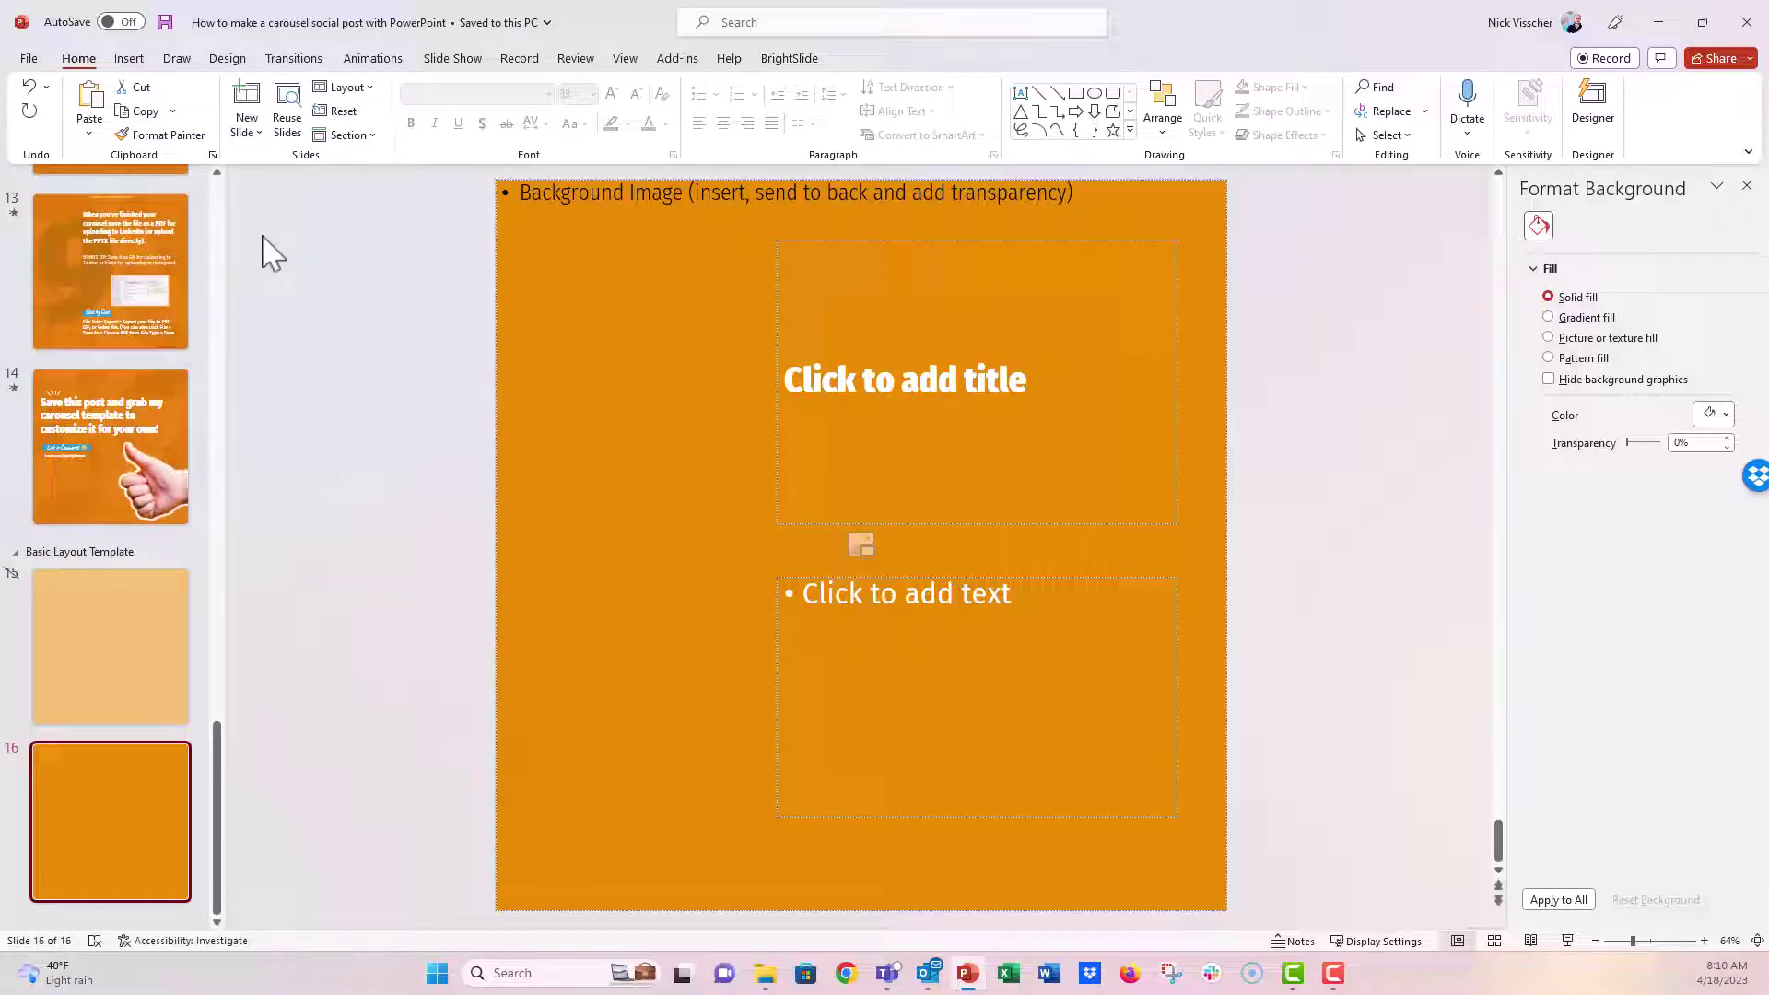
{"action": "left_click", "coordinate": [247, 118]}
{"action": "left_click", "coordinate": [267, 223]}
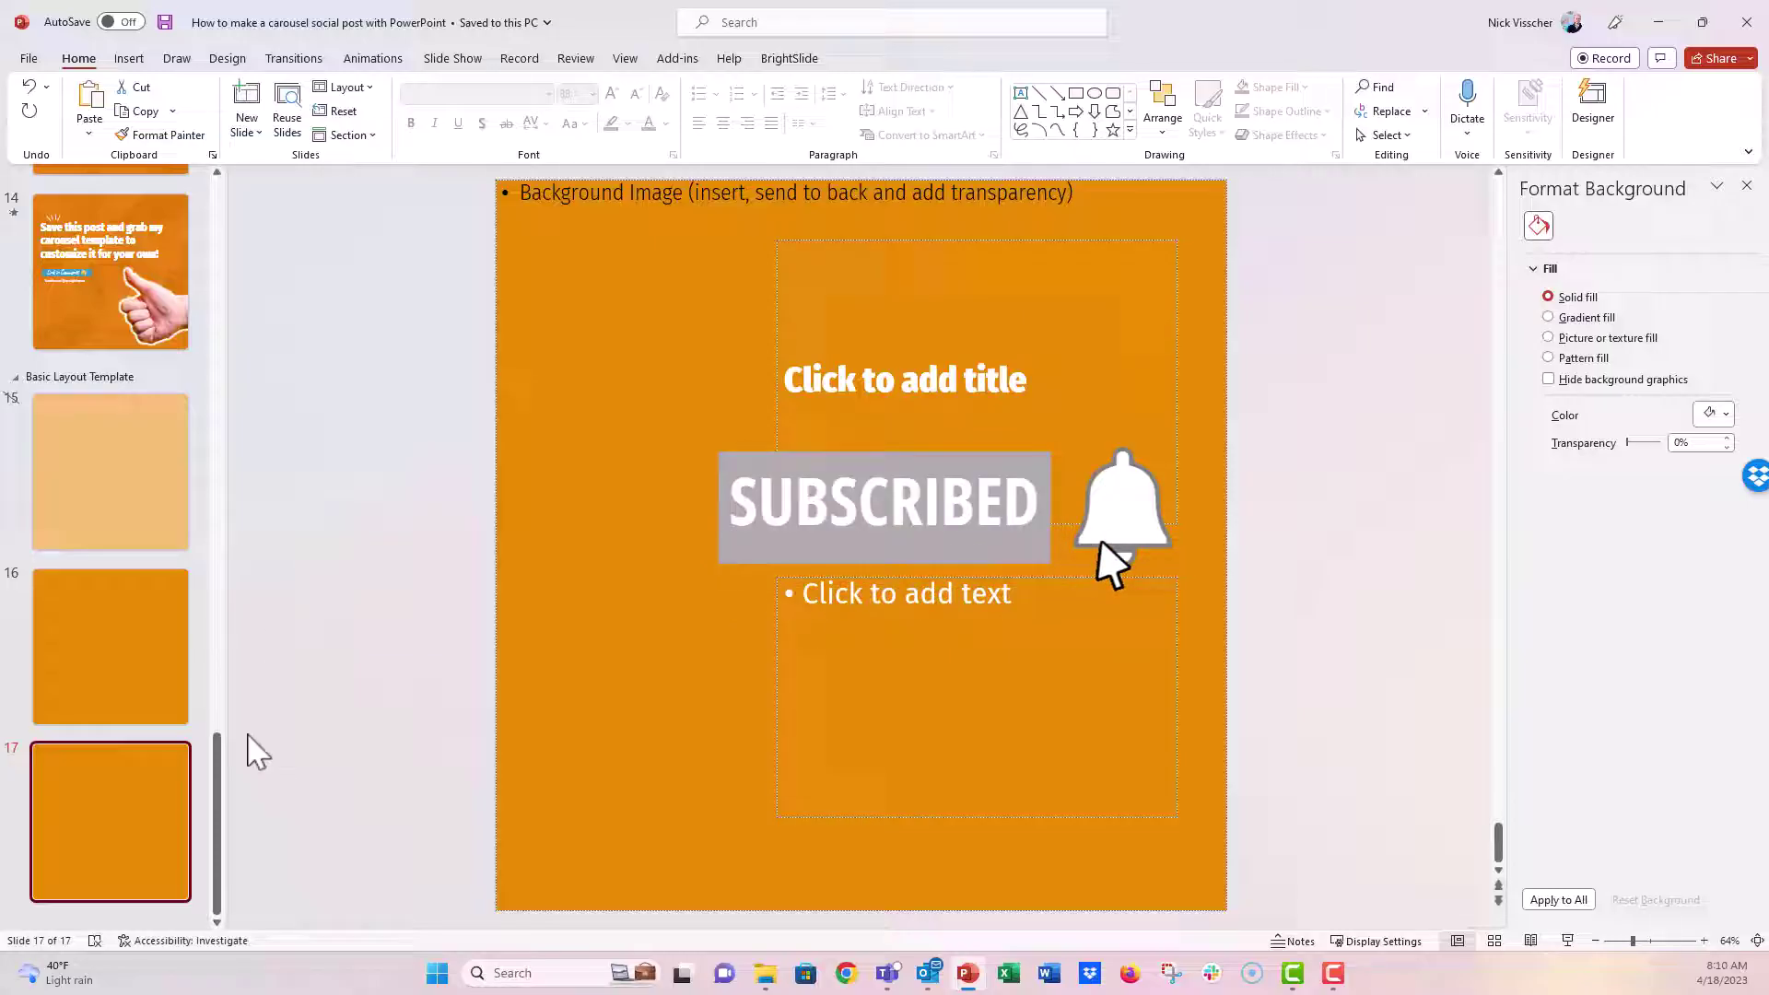
Go back to slide 1, the carousel title slide with the laughing woman holding the logo.
{"action": "left_click_drag", "start_coordinate": [221, 771], "coordinate": [217, 178]}
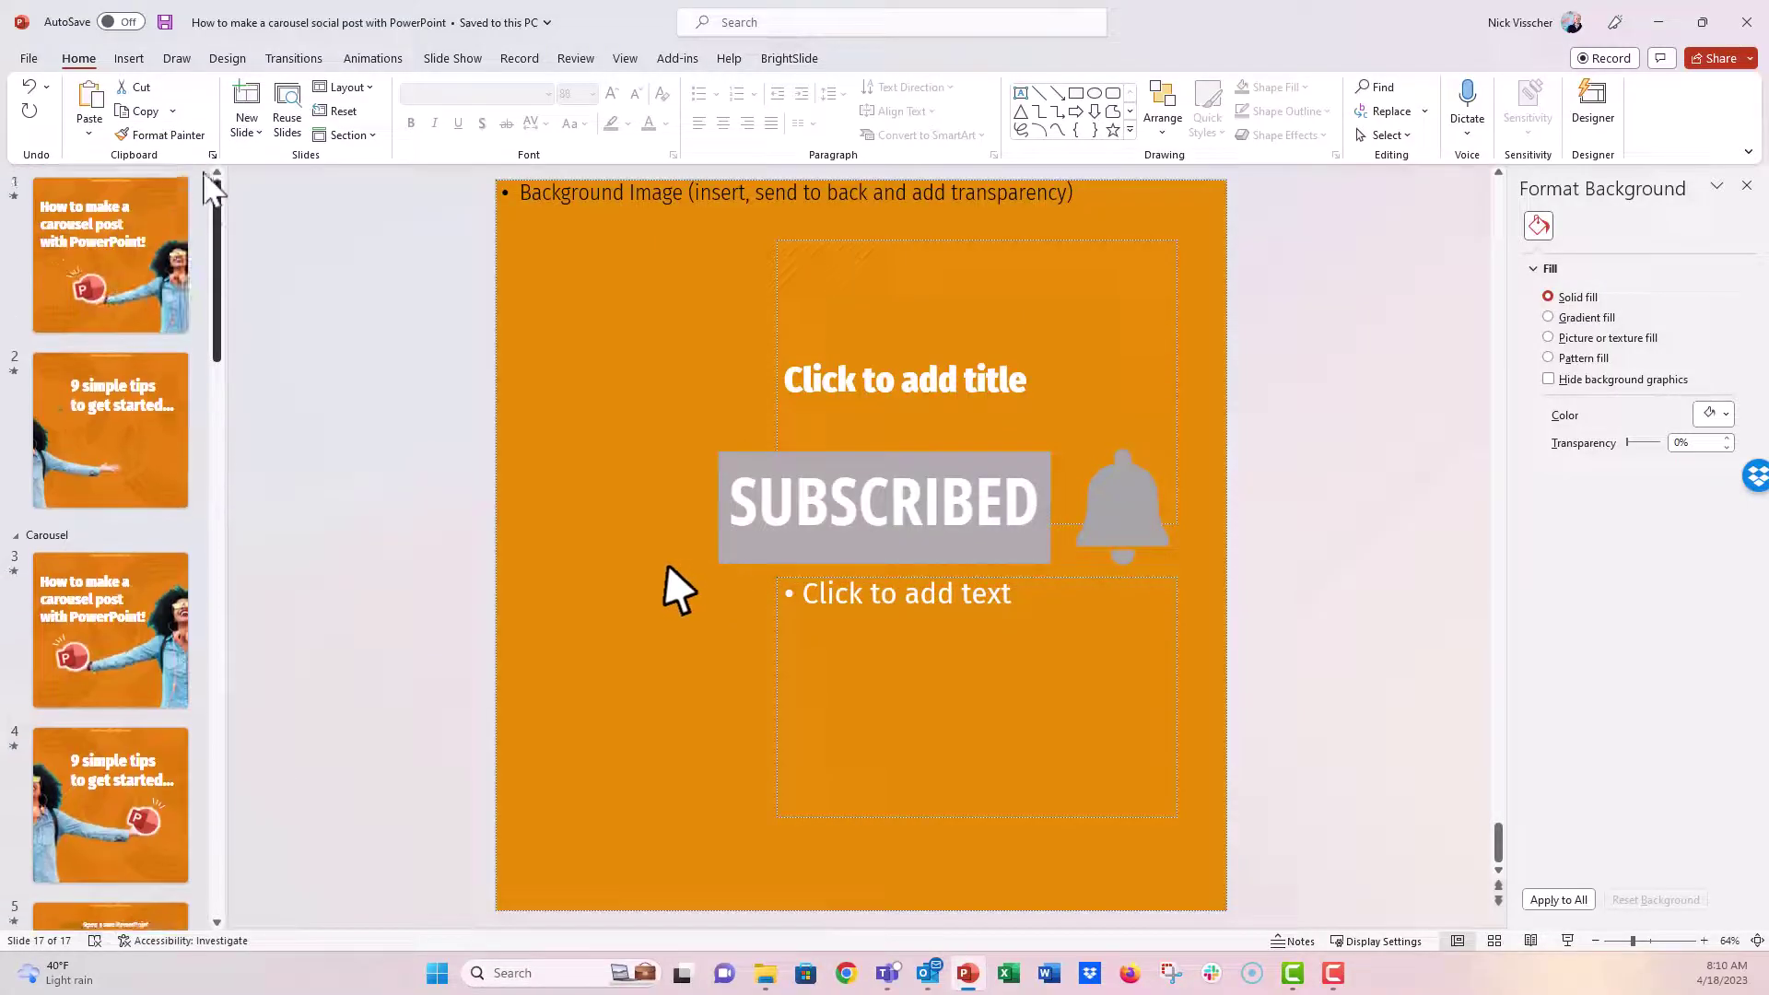
{"action": "left_click", "coordinate": [140, 322]}
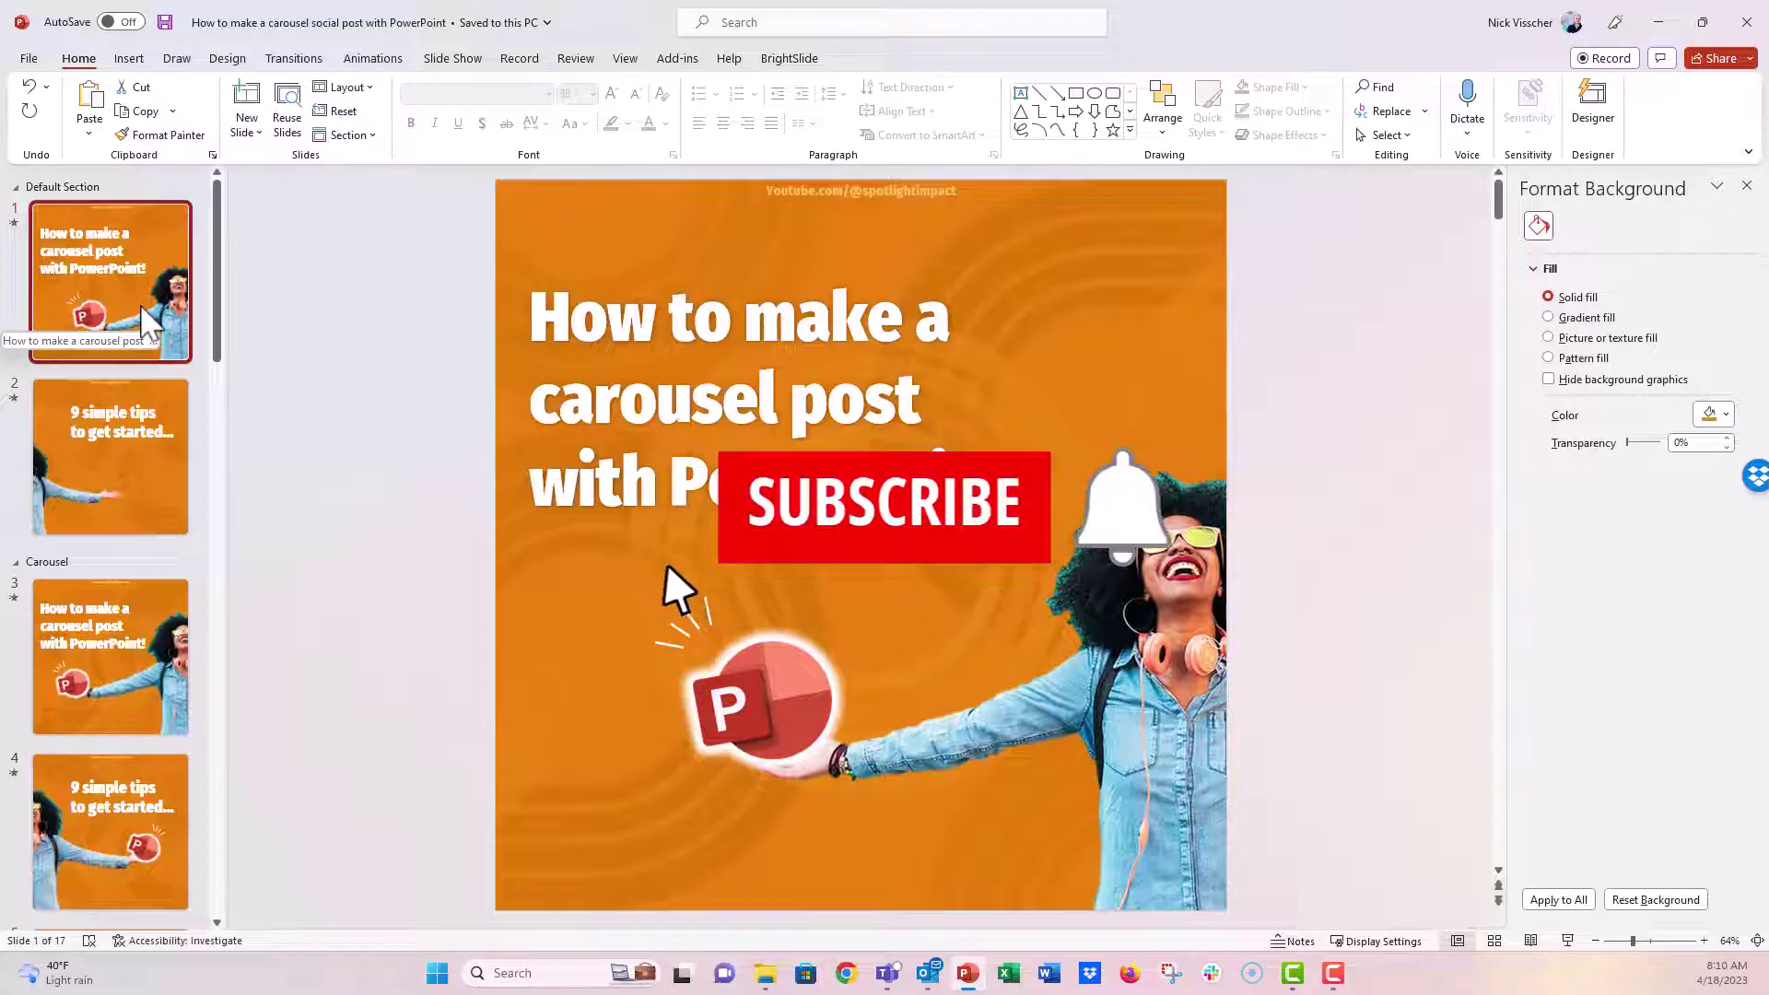